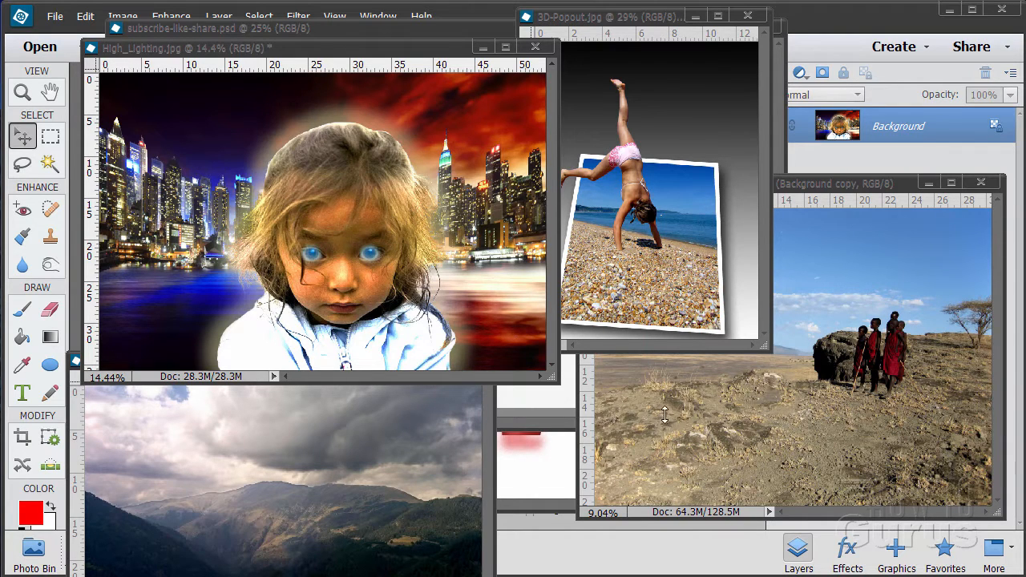
# Minimize all open image windows, including the high-lighting, 3D pop-out, mountains, description and time warp documents, to clear the workspace
pyautogui.click(481, 47)
pyautogui.click(696, 22)
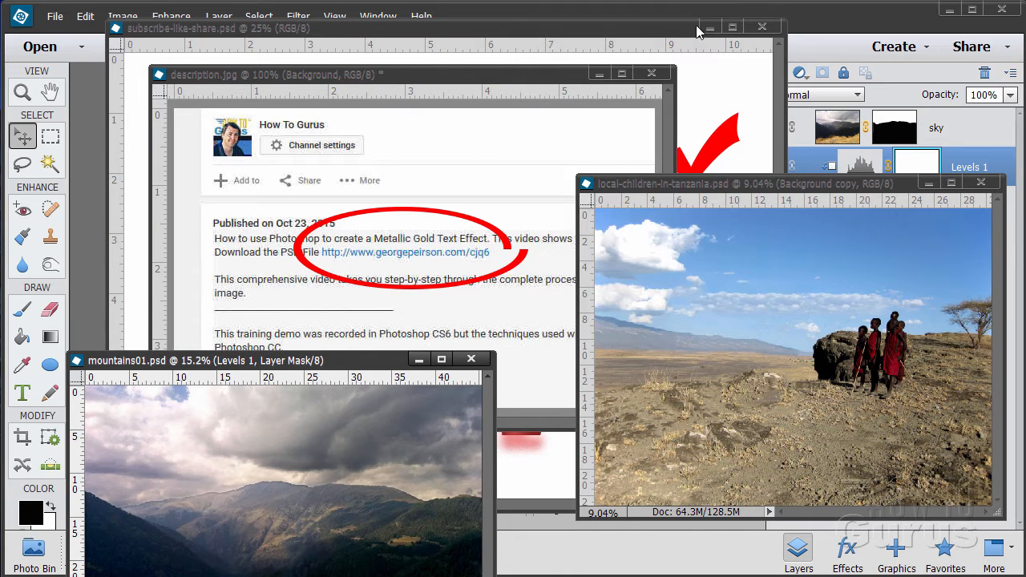
pyautogui.click(928, 183)
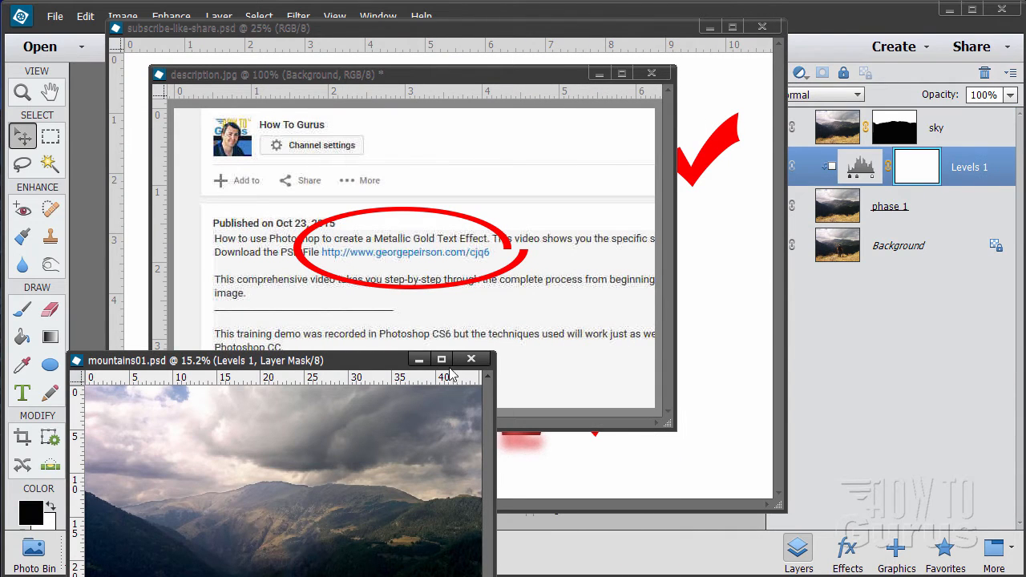
pyautogui.click(418, 359)
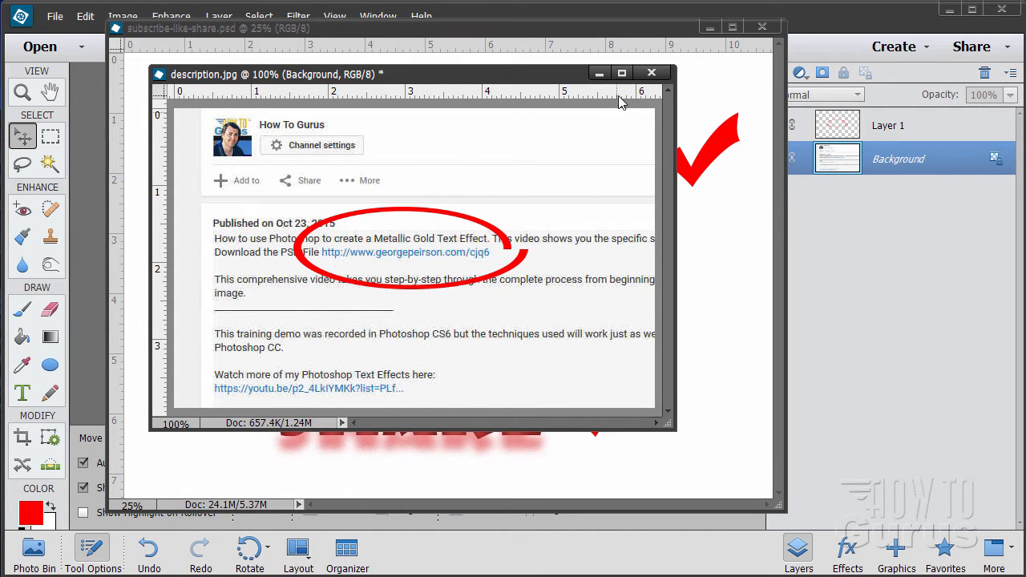
pyautogui.click(599, 73)
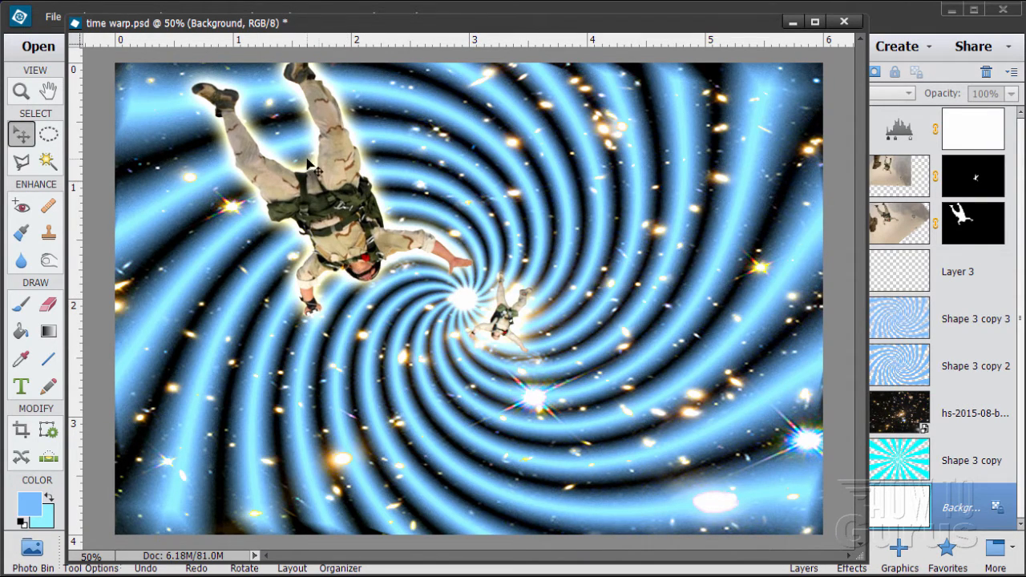
pyautogui.click(793, 23)
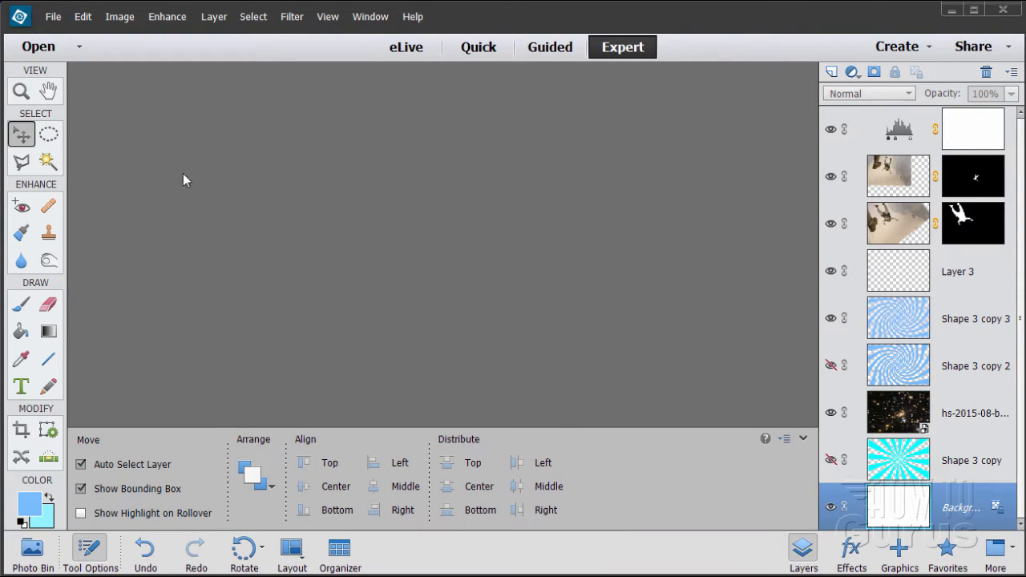
# Create a new blank file using the Default Photoshop Elements Size preset of 6 x 4 inches at 300 pixels/inch
pyautogui.click(53, 16)
pyautogui.moveTo(60, 38)
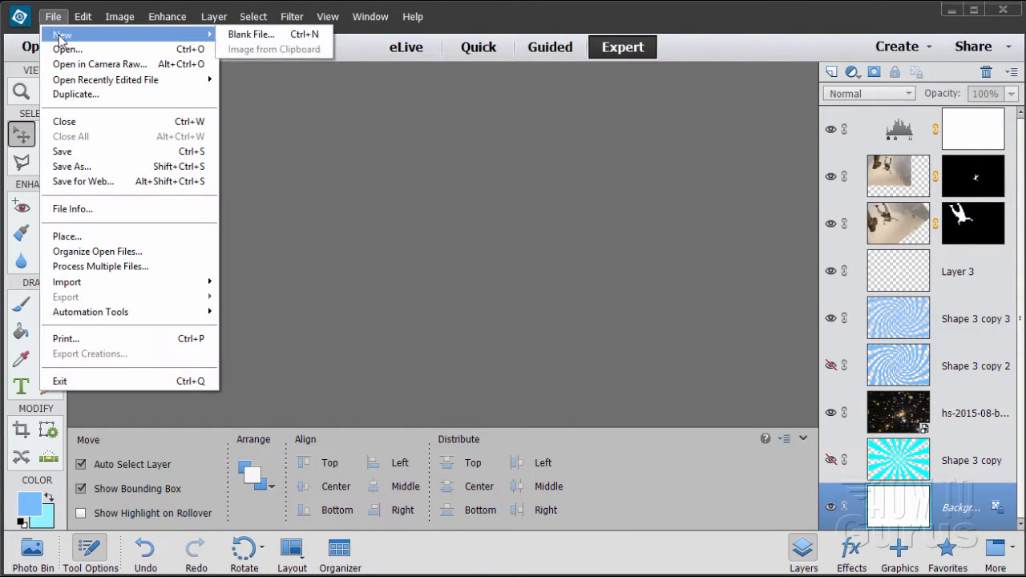
pyautogui.click(249, 33)
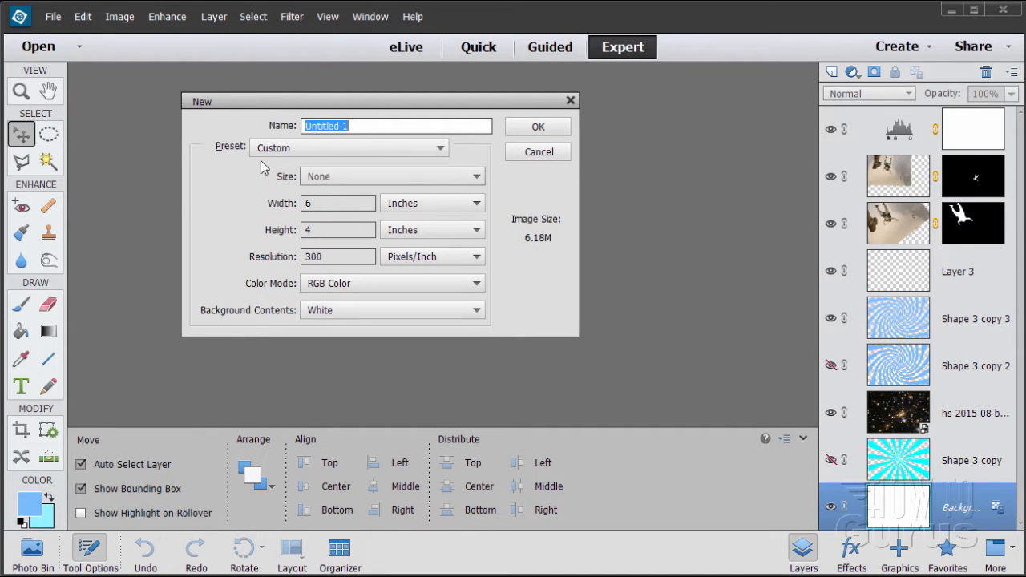
pyautogui.click(336, 153)
pyautogui.click(335, 177)
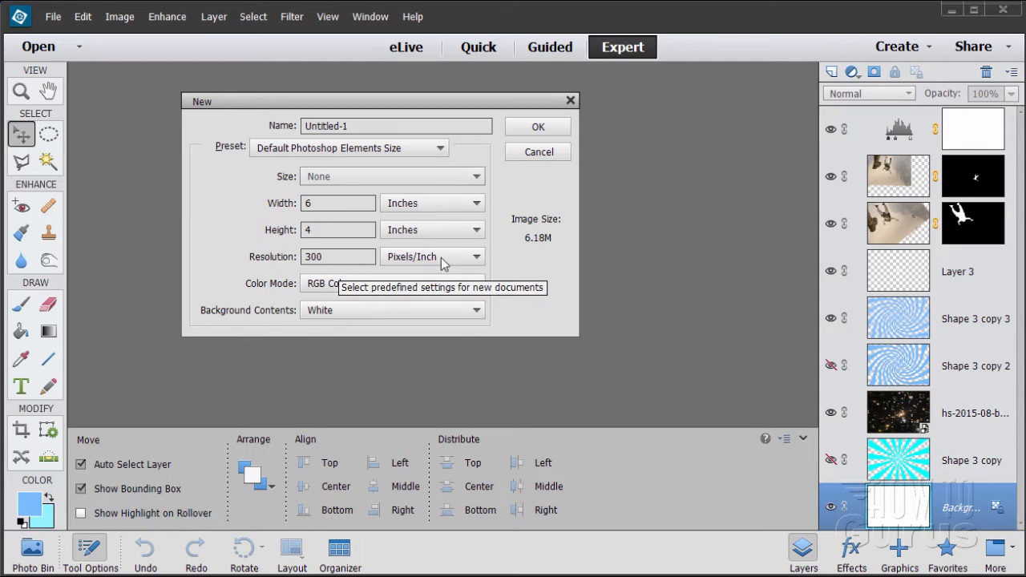
pyautogui.click(540, 126)
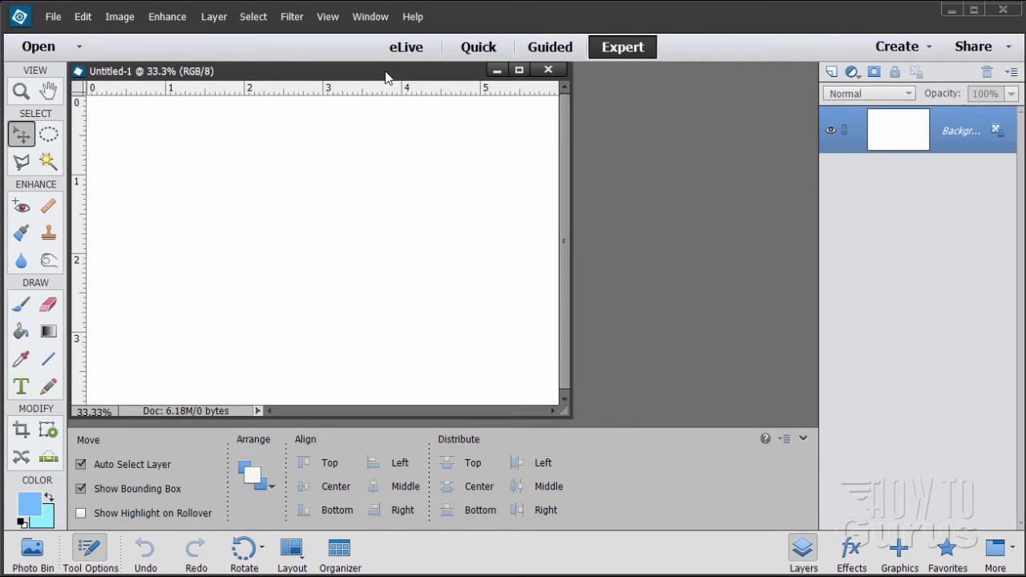
# Float the blank document's window, enlarge it to leave space around the whole canvas, and dock it again
pyautogui.moveTo(389, 72); pyautogui.dragTo(492, 76)
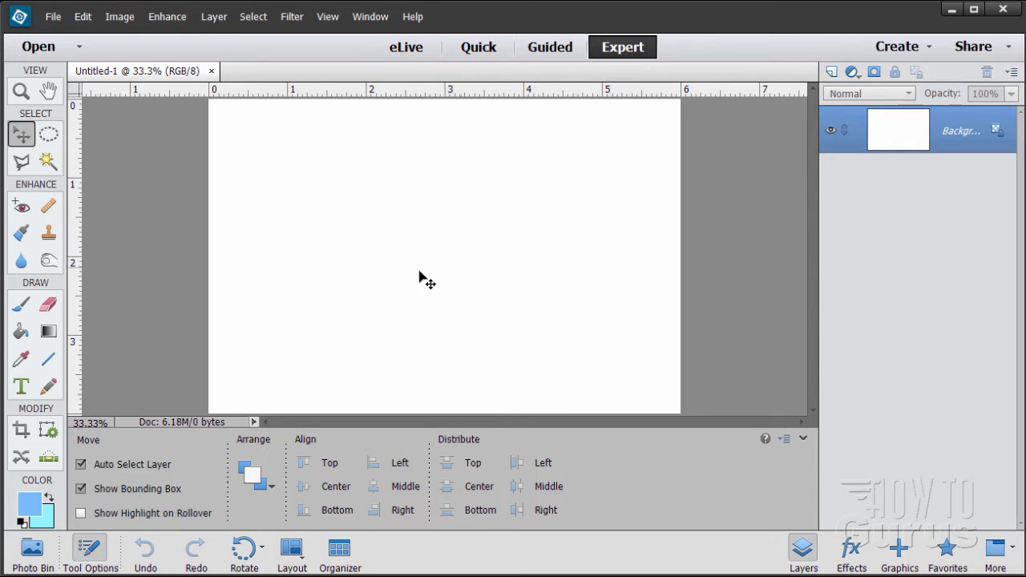
pyautogui.moveTo(168, 73); pyautogui.dragTo(291, 48)
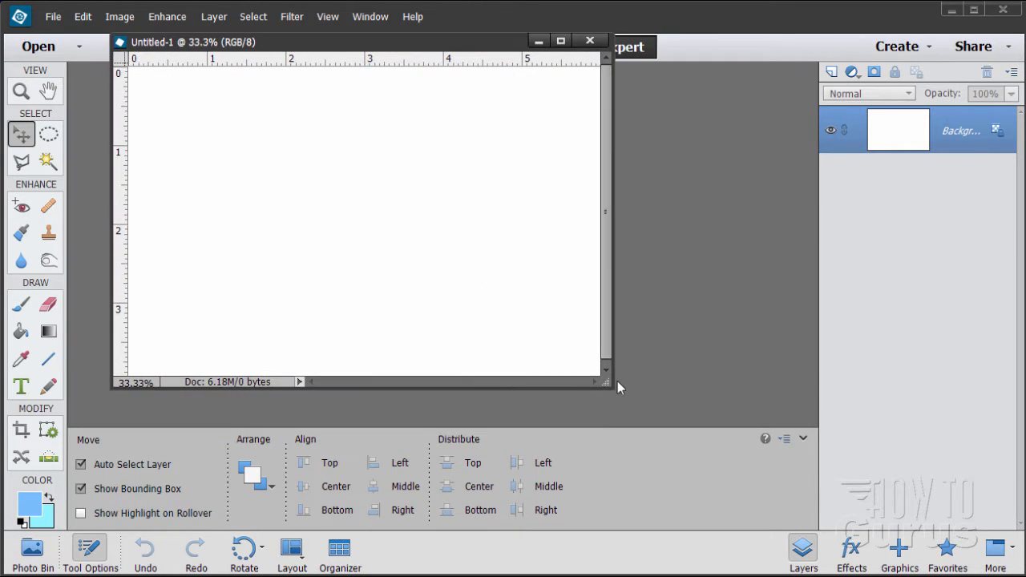
pyautogui.moveTo(612, 388); pyautogui.dragTo(749, 510)
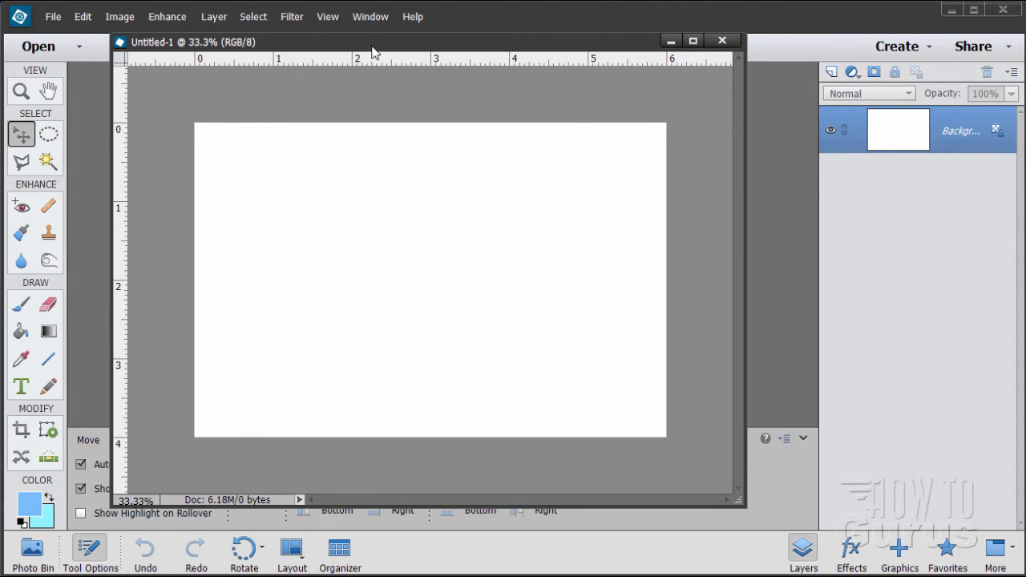
pyautogui.moveTo(377, 54); pyautogui.dragTo(383, 80)
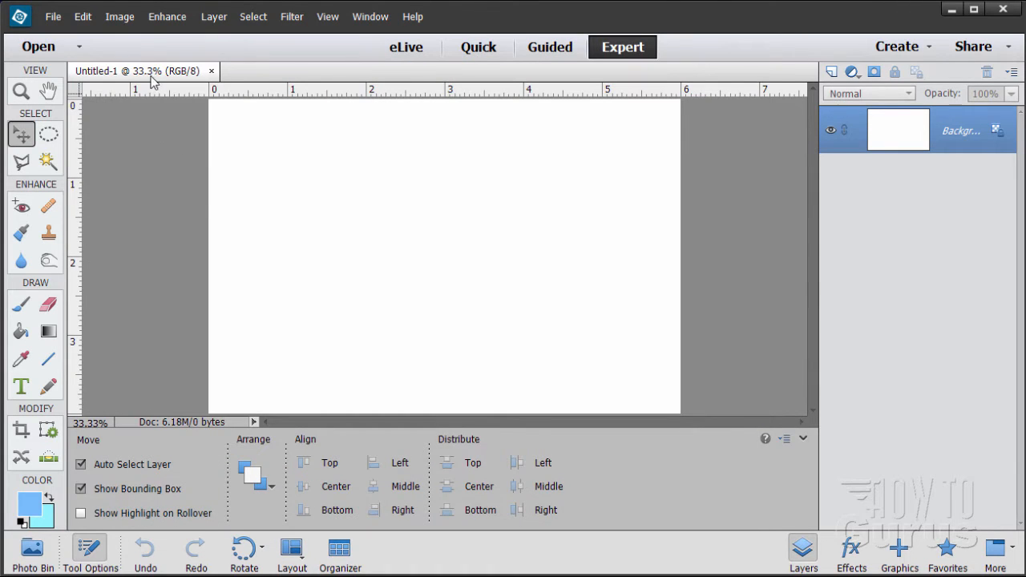
pyautogui.moveTo(152, 80)
pyautogui.mouseDown()
pyautogui.moveTo(169, 120)
pyautogui.moveTo(163, 70)
pyautogui.moveTo(167, 80)
pyautogui.mouseUp()
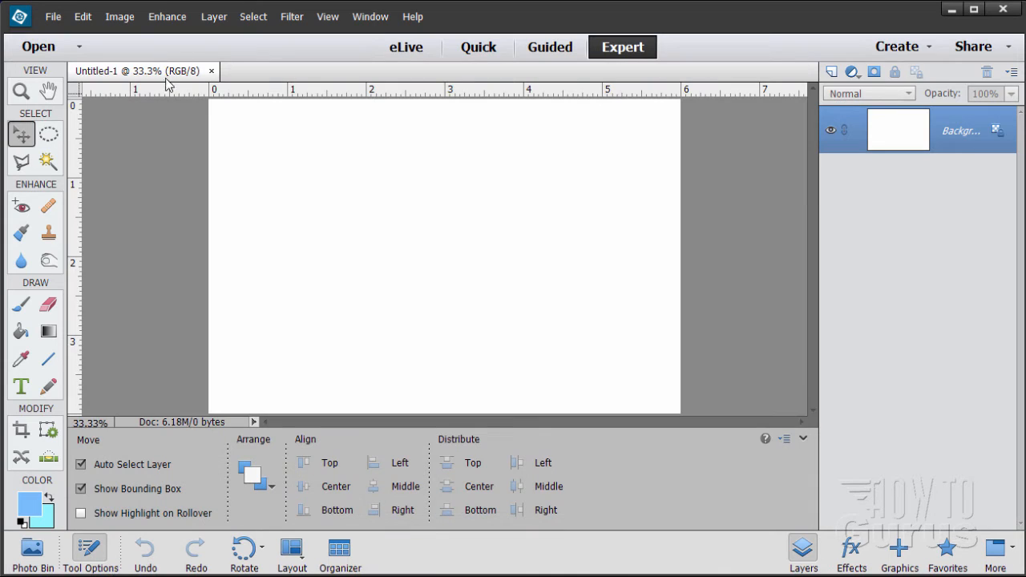
# Check the General preferences for the options that allow floating documents and floating window docking
pyautogui.click(80, 19)
pyautogui.moveTo(114, 339)
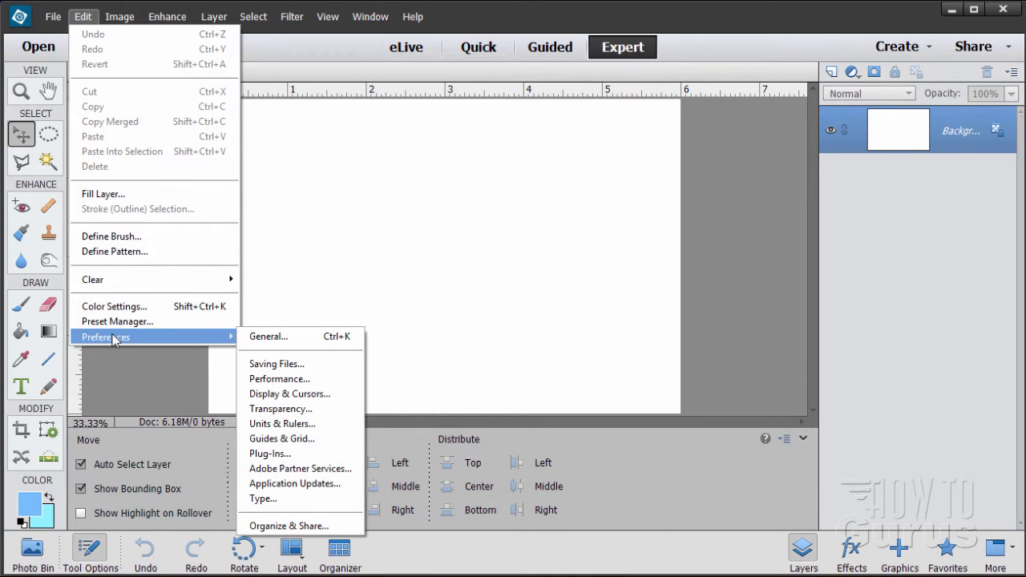
pyautogui.click(284, 338)
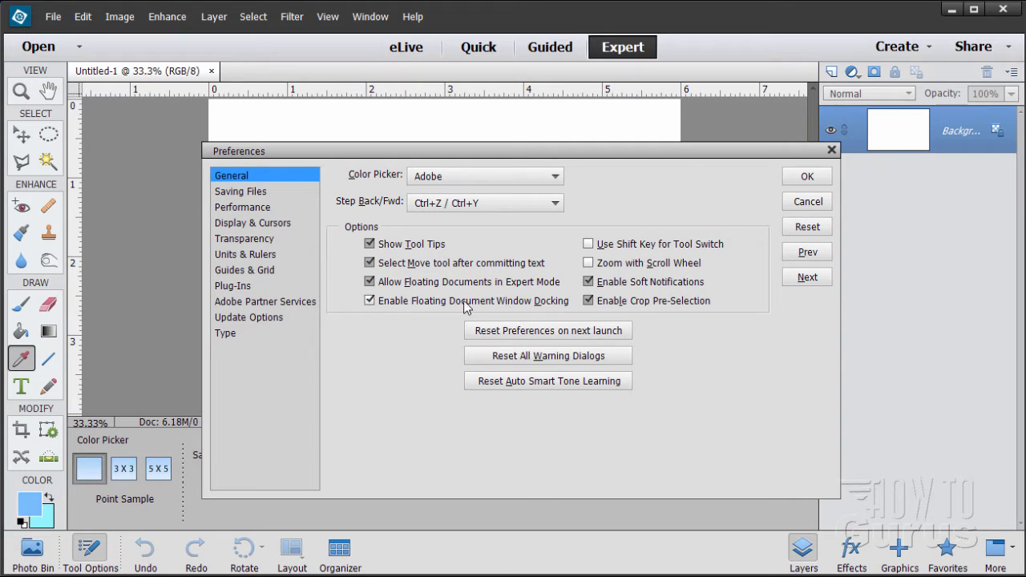
pyautogui.click(807, 176)
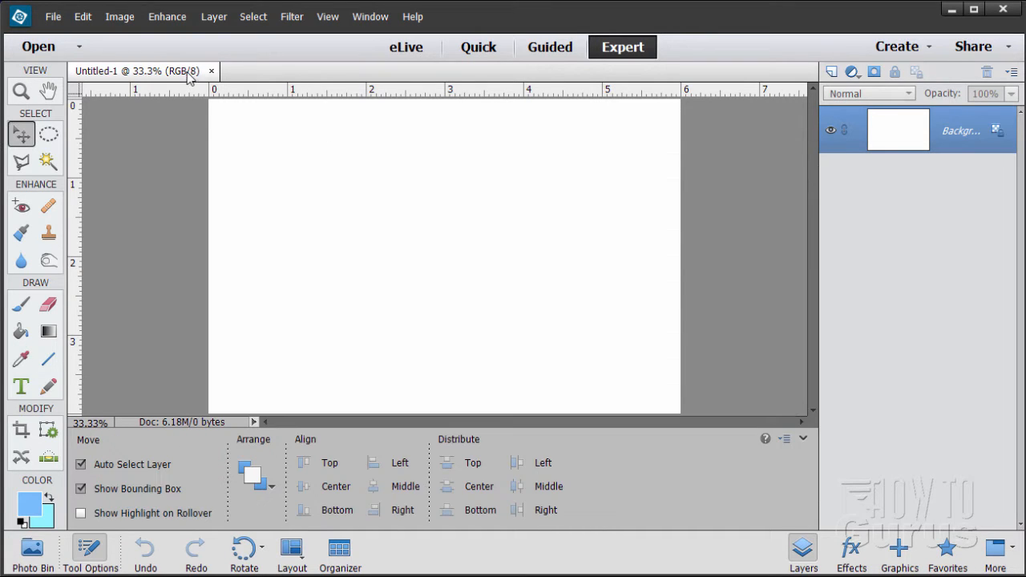
# Undock the blank document into a floating window and position it in the middle of the workspace
pyautogui.moveTo(190, 76); pyautogui.dragTo(344, 267)
pyautogui.moveTo(213, 131); pyautogui.dragTo(382, 164)
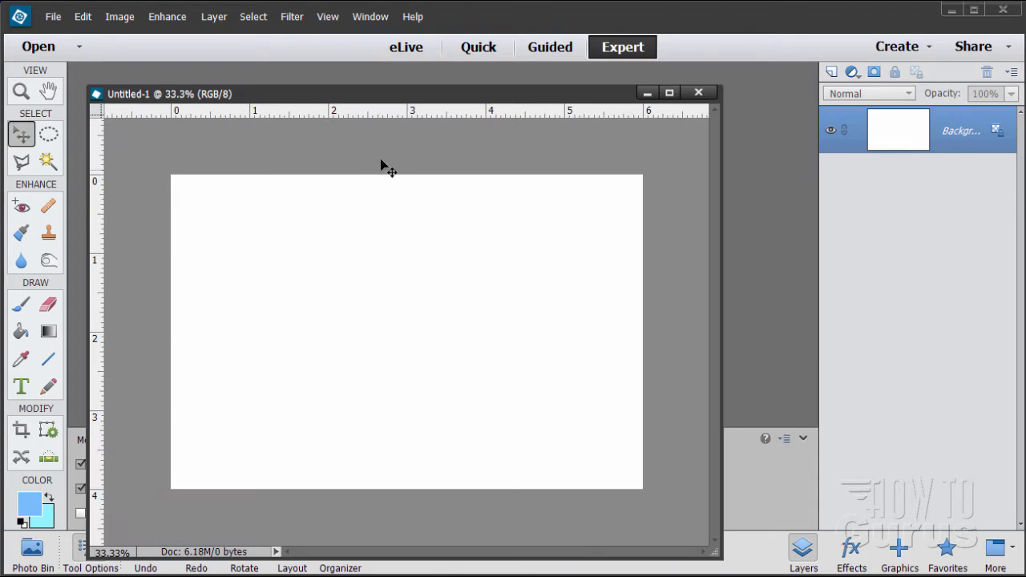
pyautogui.moveTo(368, 99); pyautogui.dragTo(429, 52)
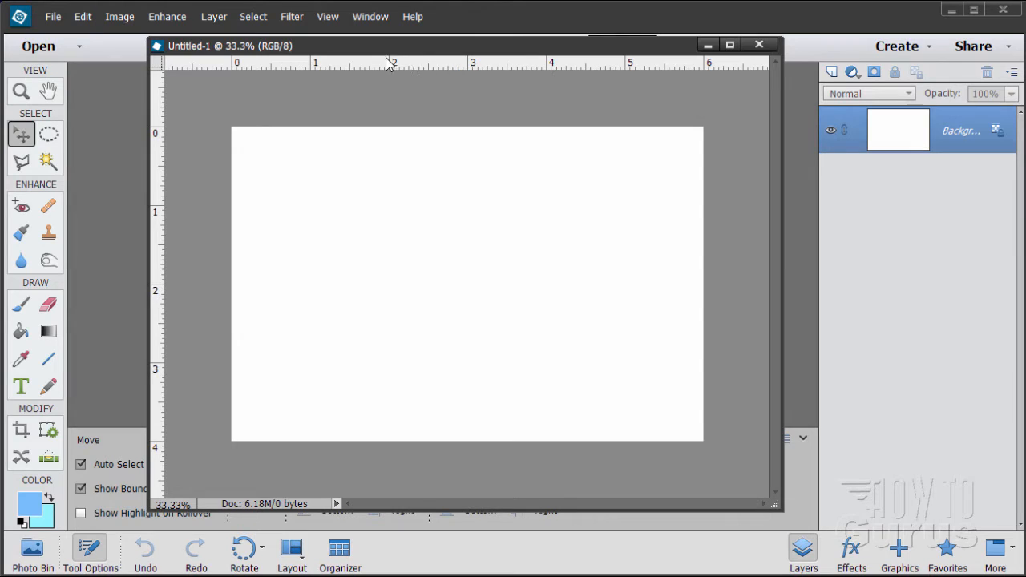
# Place a horizontal guide at 2 inches and a vertical guide at 3 inches through the canvas centre
pyautogui.moveTo(489, 64); pyautogui.dragTo(494, 281)
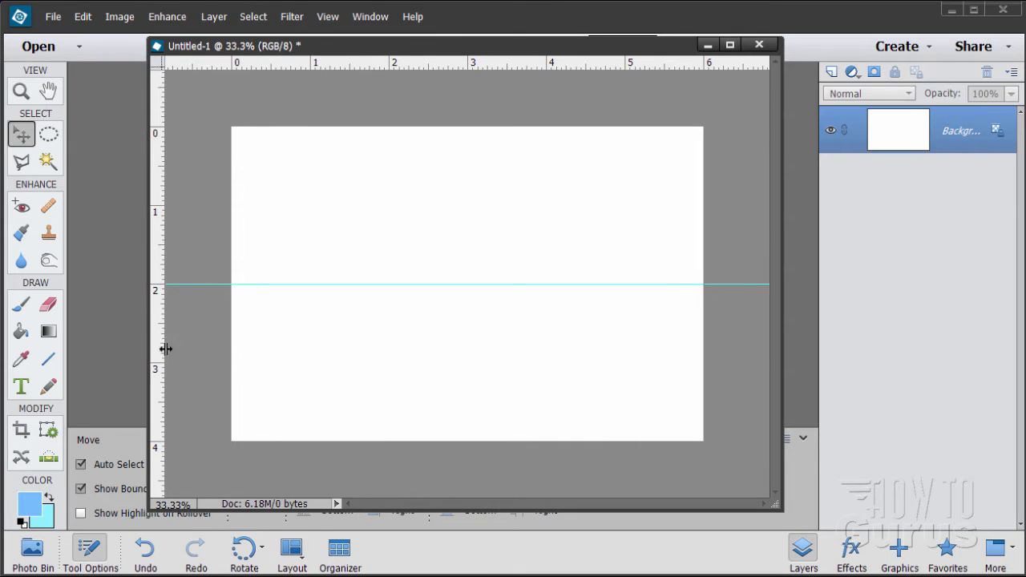
pyautogui.moveTo(165, 349); pyautogui.dragTo(467, 372)
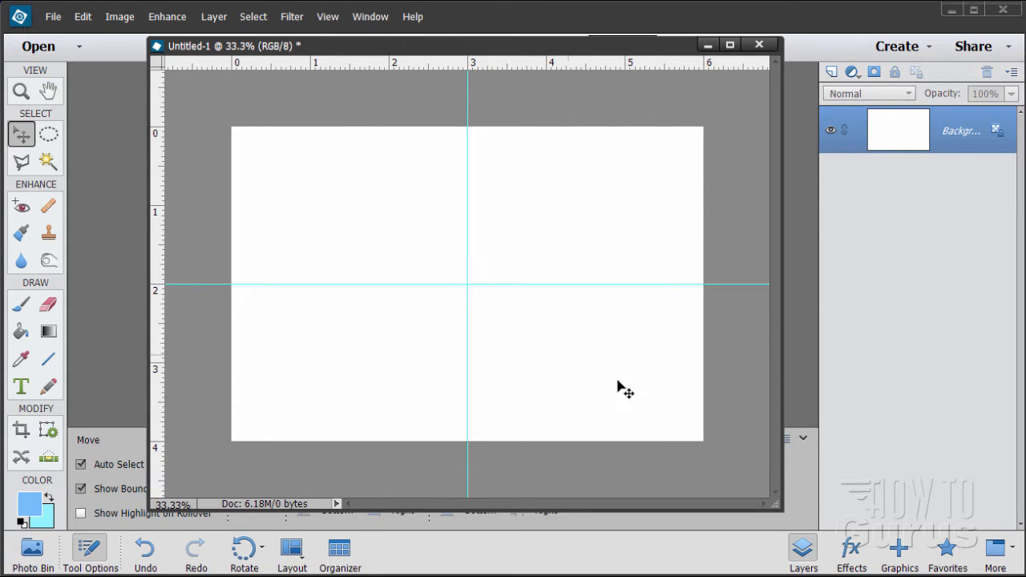
# Keep light blue 77bdff as the foreground color and draw a 2 px line from the guides' intersection past the canvas's lower-right corner
pyautogui.click(29, 507)
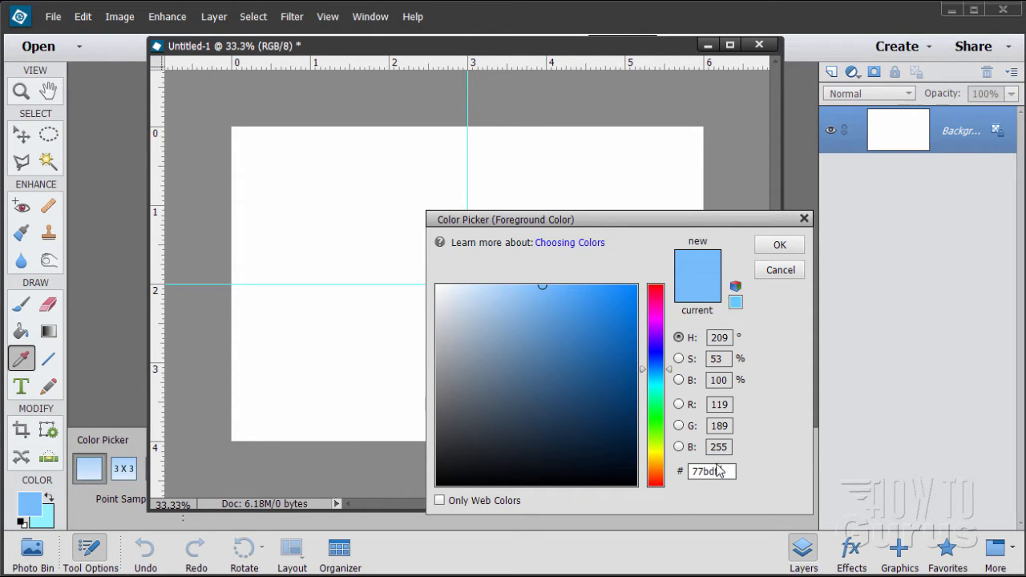
pyautogui.click(779, 245)
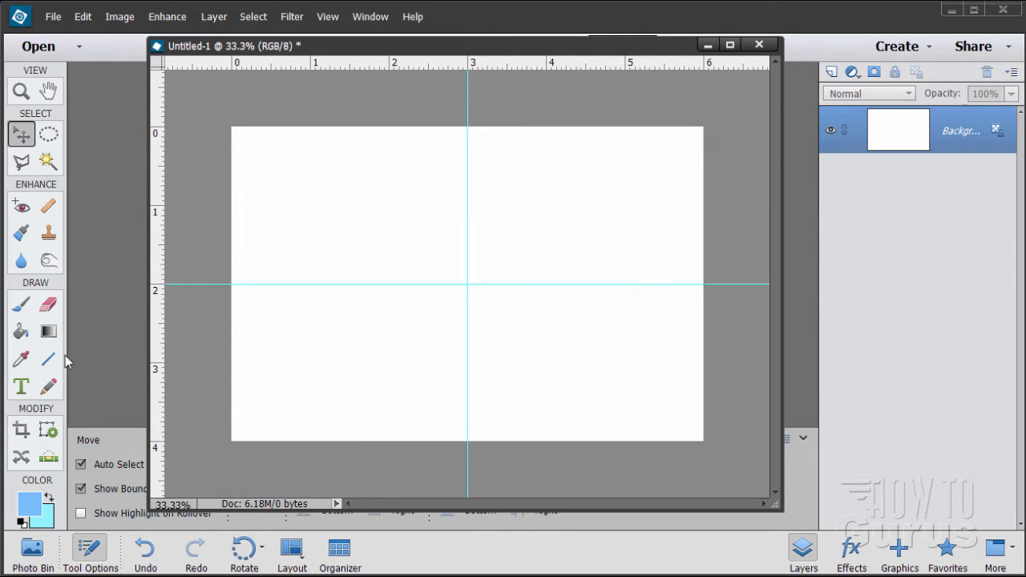
pyautogui.click(48, 360)
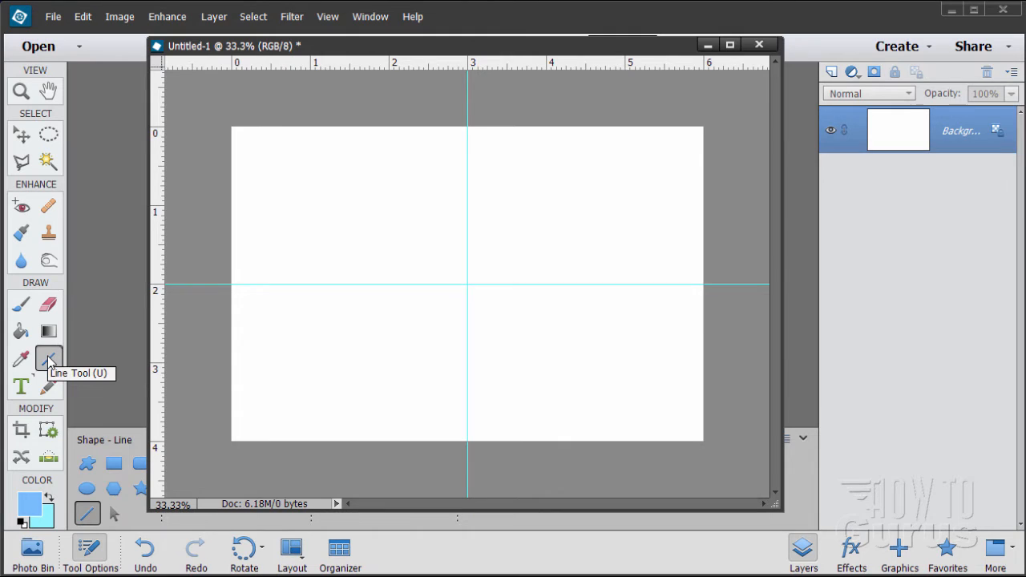
pyautogui.moveTo(338, 53); pyautogui.dragTo(742, 62)
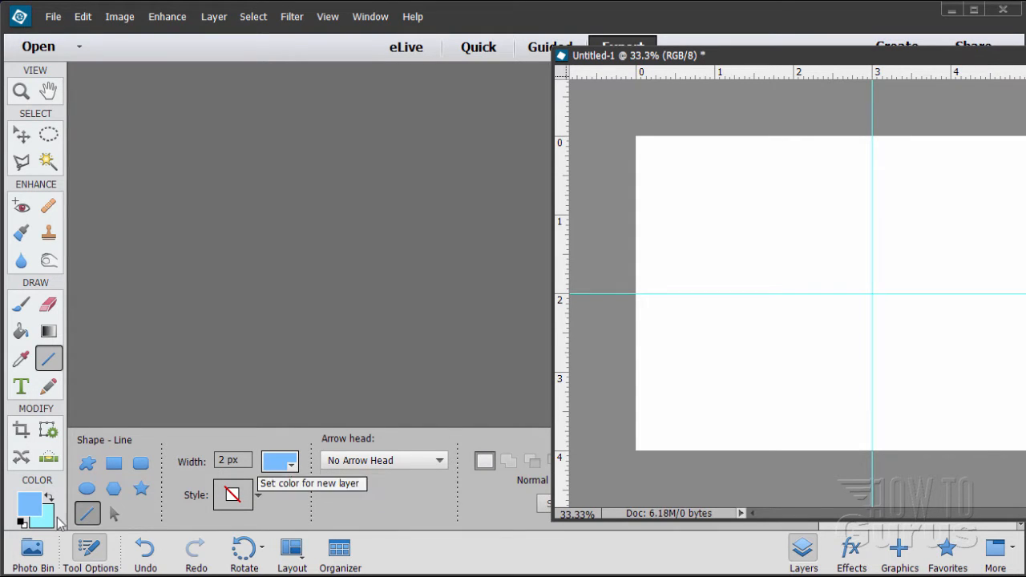
pyautogui.click(278, 467)
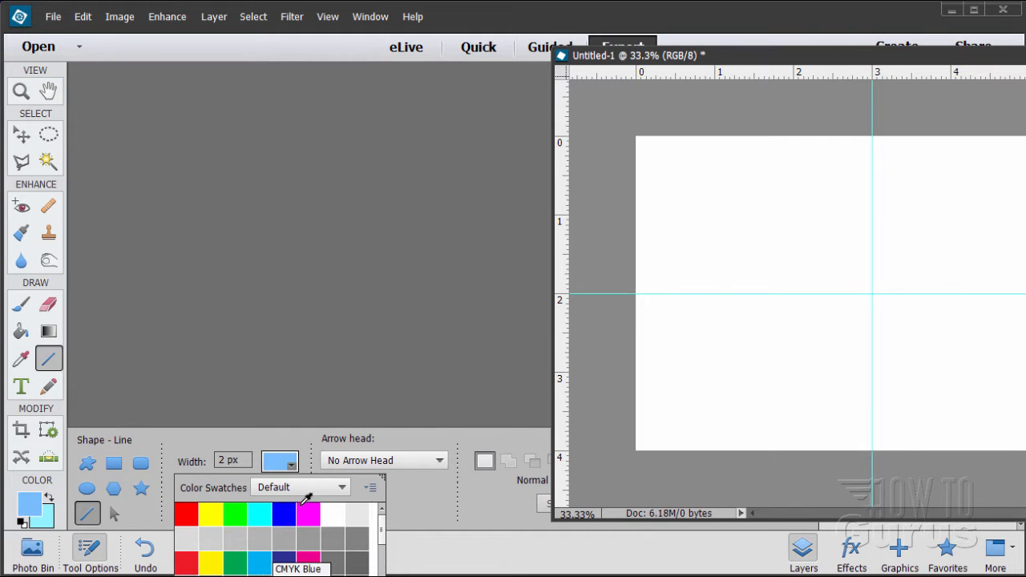
pyautogui.click(283, 463)
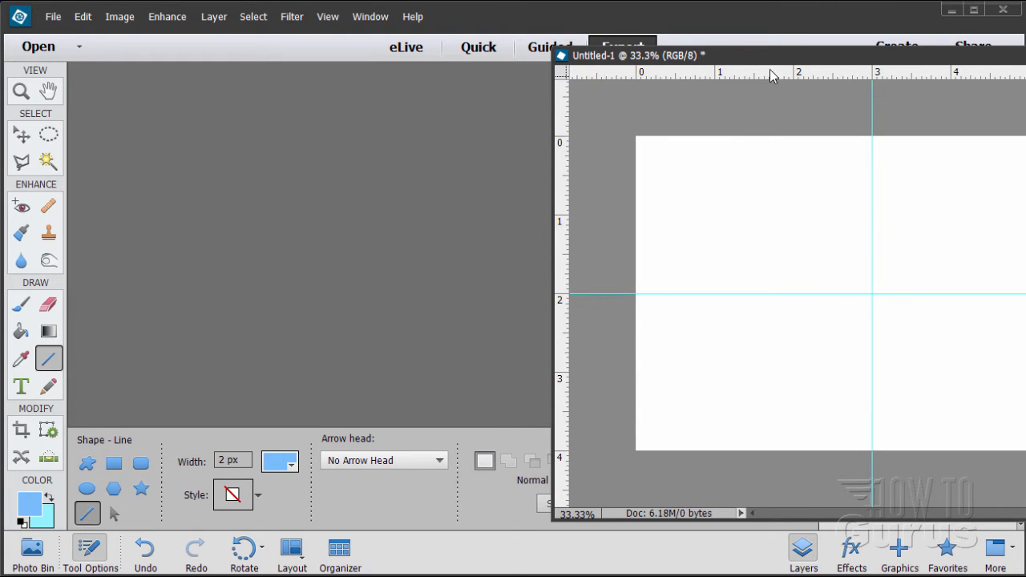
pyautogui.moveTo(766, 56); pyautogui.dragTo(320, 20)
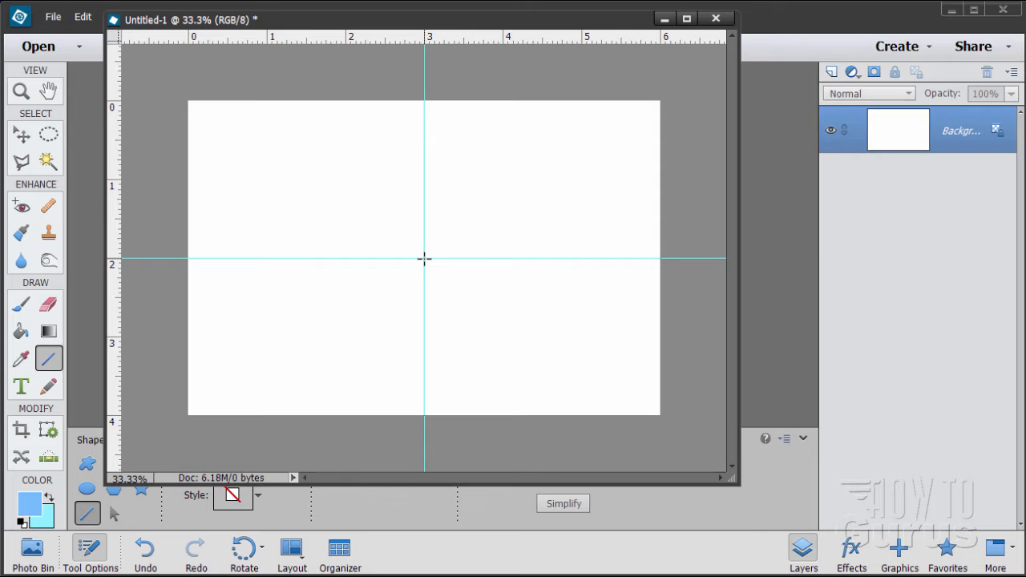
pyautogui.moveTo(424, 258); pyautogui.dragTo(686, 432)
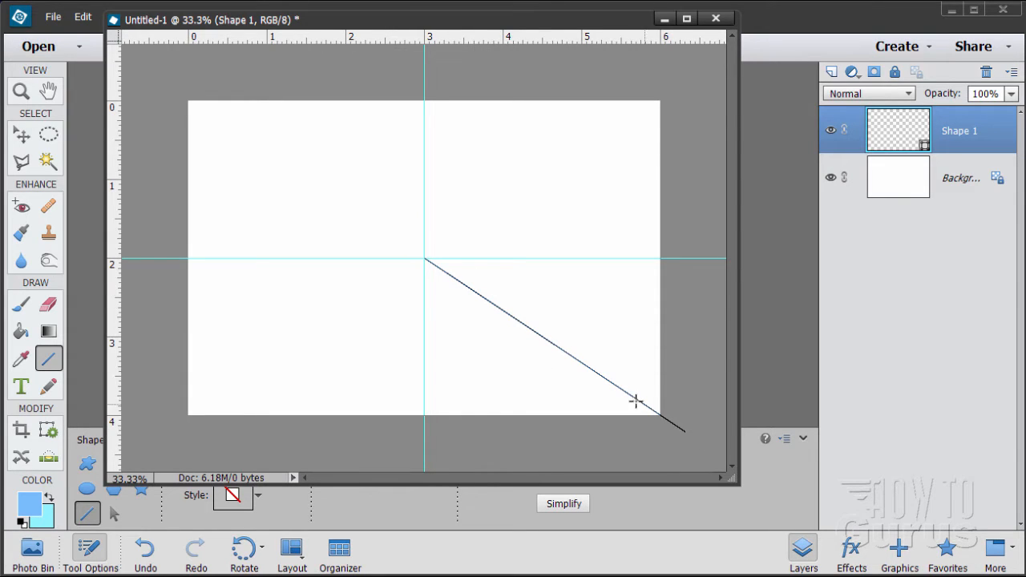
# Duplicate the Shape 1 layer containing the diagonal line
pyautogui.click(24, 137)
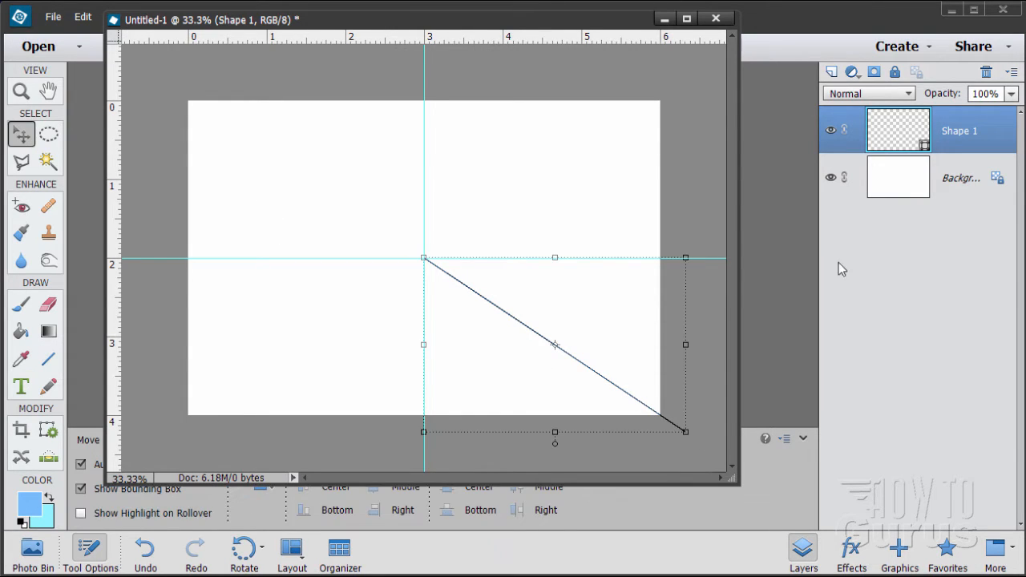
pyautogui.click(922, 183)
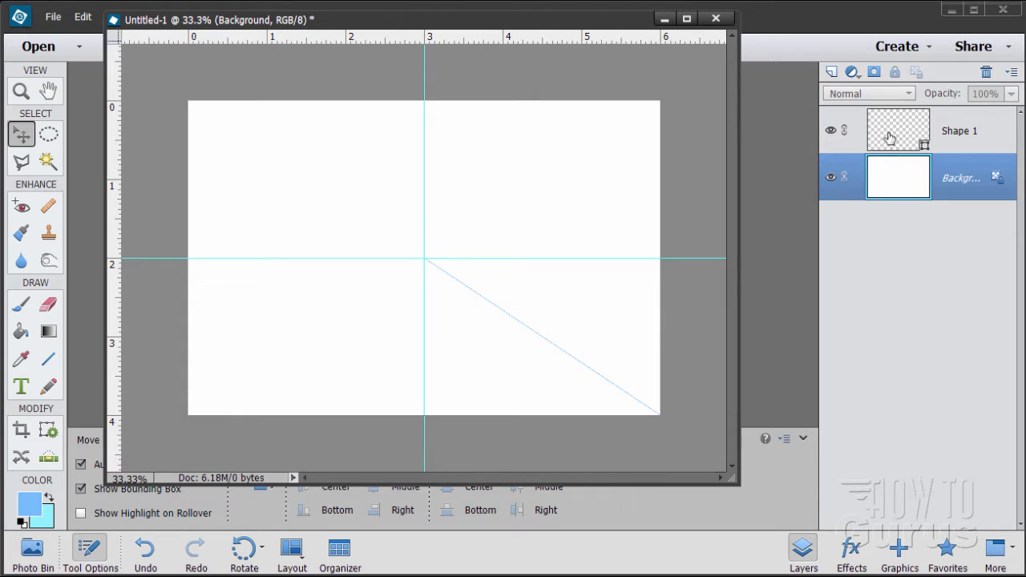
pyautogui.moveTo(886, 137); pyautogui.dragTo(832, 72)
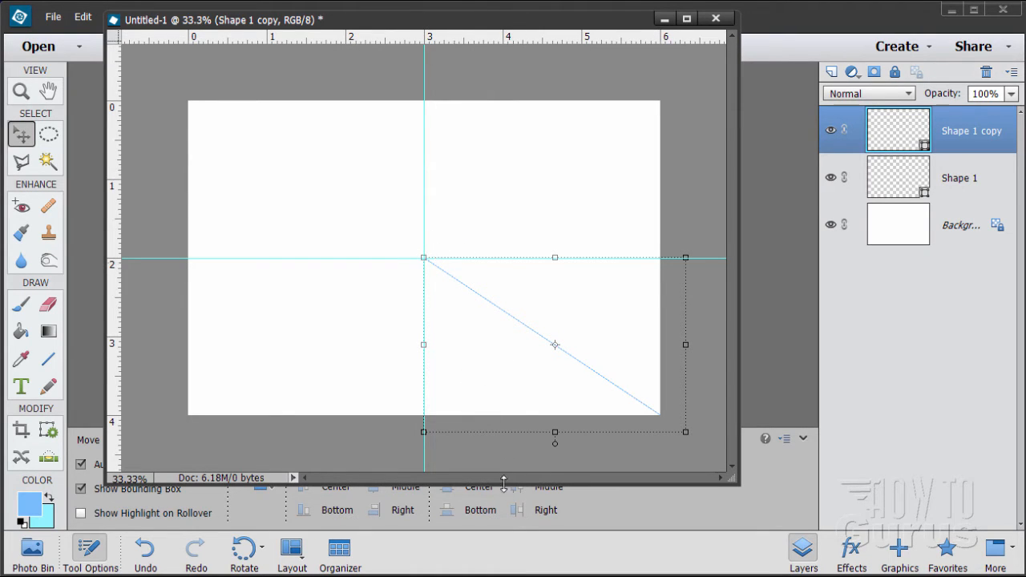
# Rotate the Shape 1 copy layer 11.25 degrees about its upper-left corner at the guides' intersection
pyautogui.moveTo(504, 484); pyautogui.dragTo(517, 418)
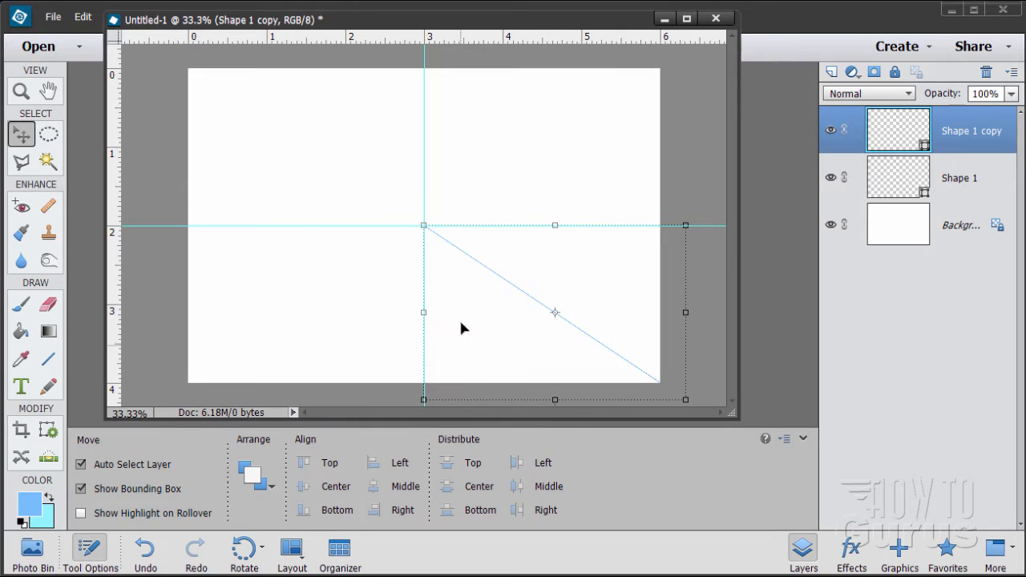
pyautogui.moveTo(453, 28); pyautogui.dragTo(514, 29)
pyautogui.click(119, 23)
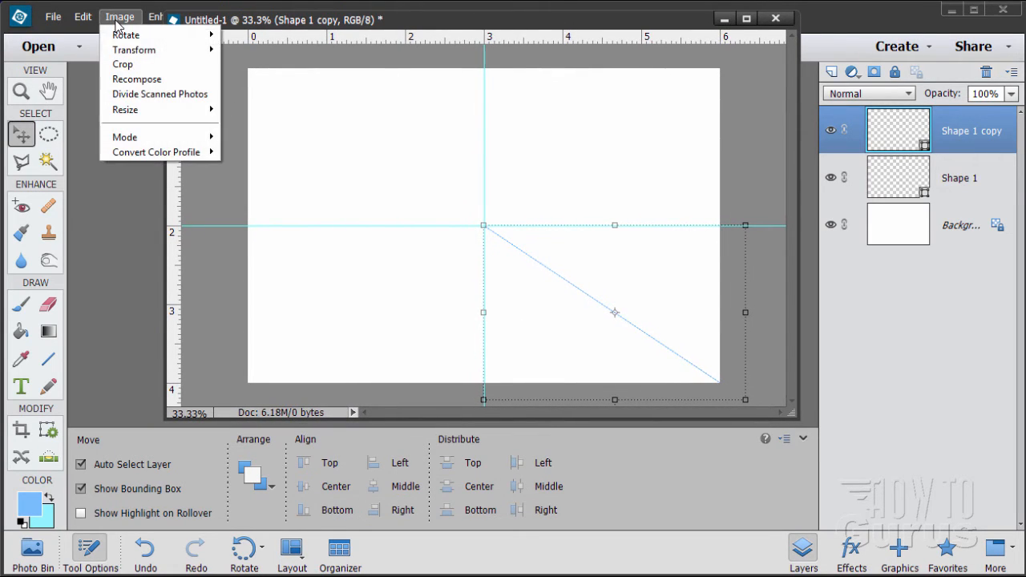
pyautogui.moveTo(122, 38)
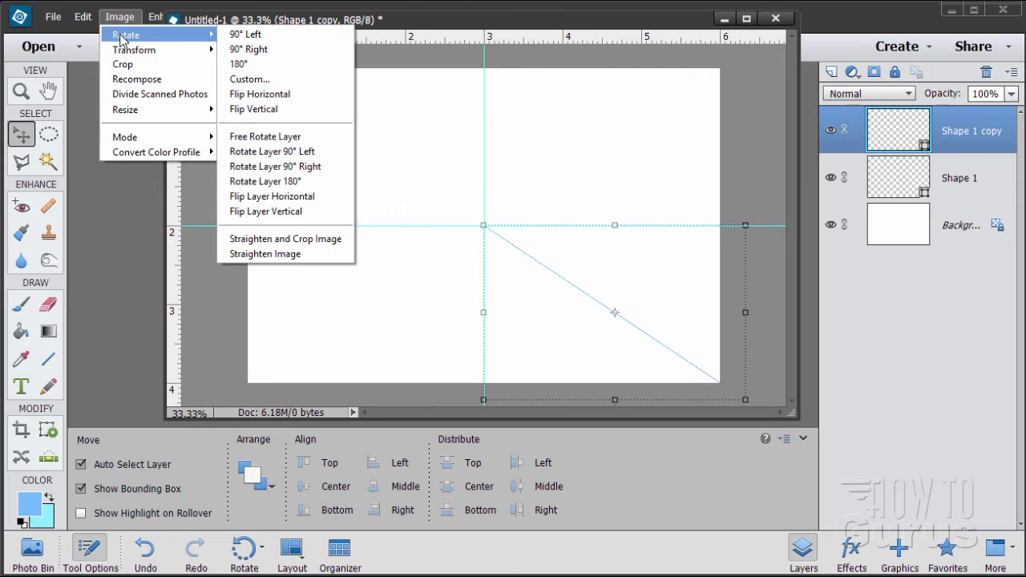
pyautogui.click(268, 138)
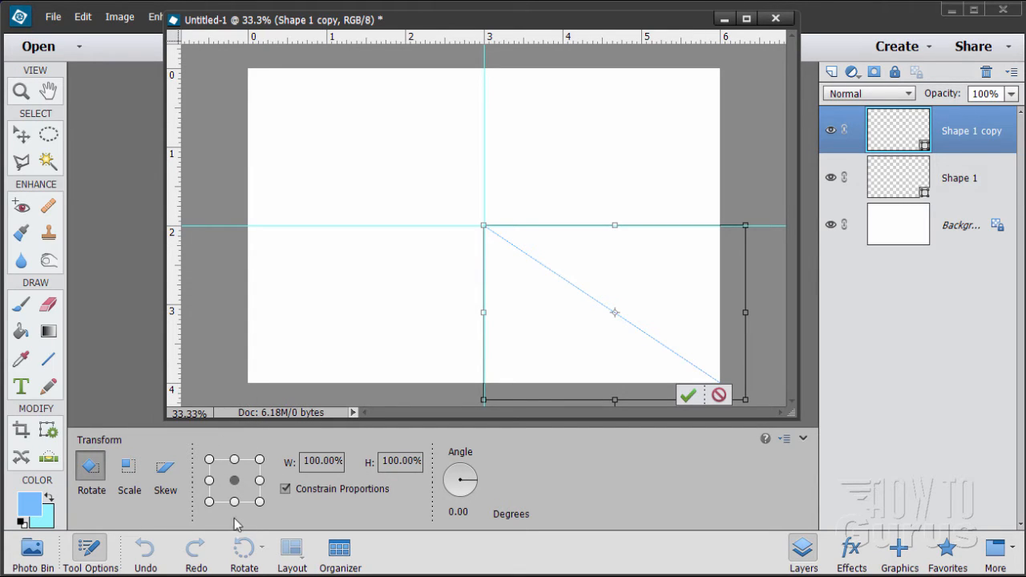
pyautogui.click(209, 459)
pyautogui.click(468, 506)
pyautogui.moveTo(475, 513); pyautogui.dragTo(426, 515)
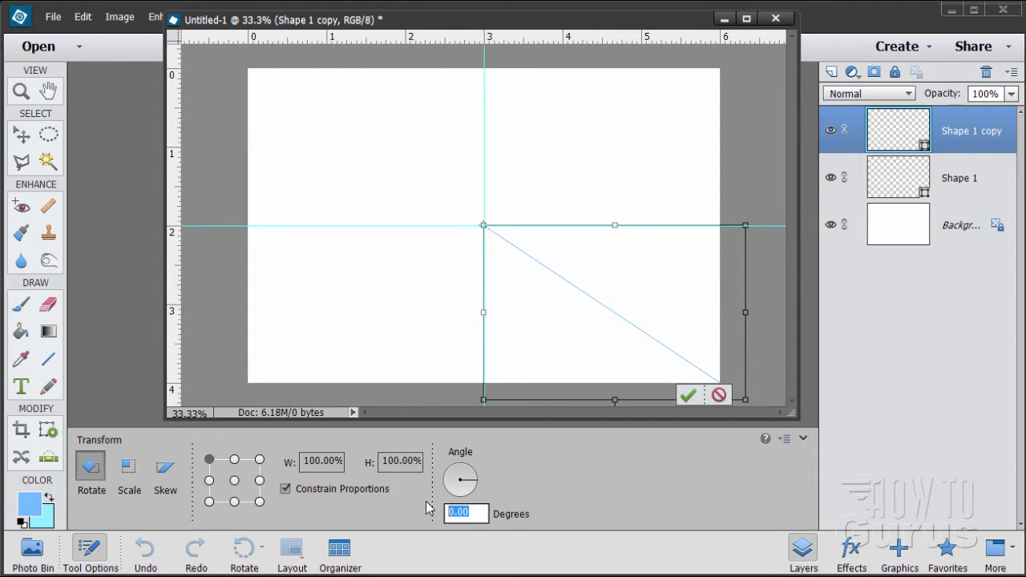
pyautogui.write('11.25')
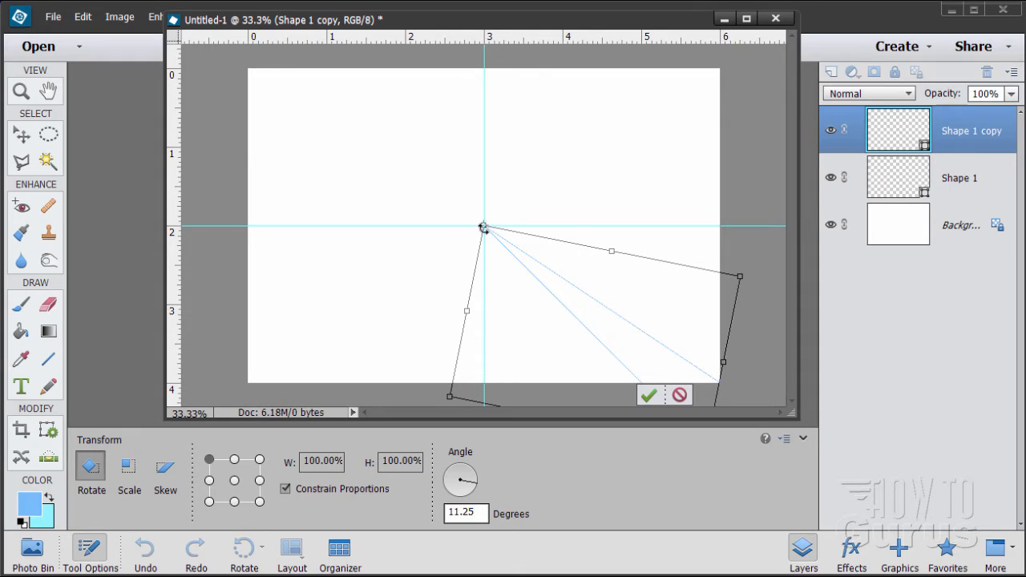
pyautogui.click(649, 395)
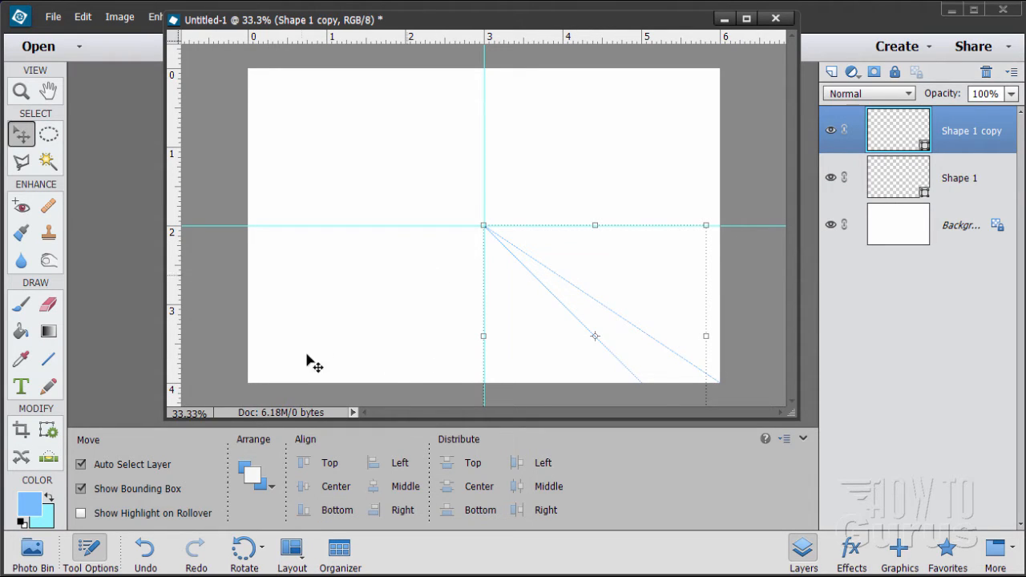
# Duplicate the Shape 1 copy layer and rotate the duplicate 11.25 degrees about its upper-left corner at the canvas centre
pyautogui.moveTo(916, 124); pyautogui.dragTo(832, 72)
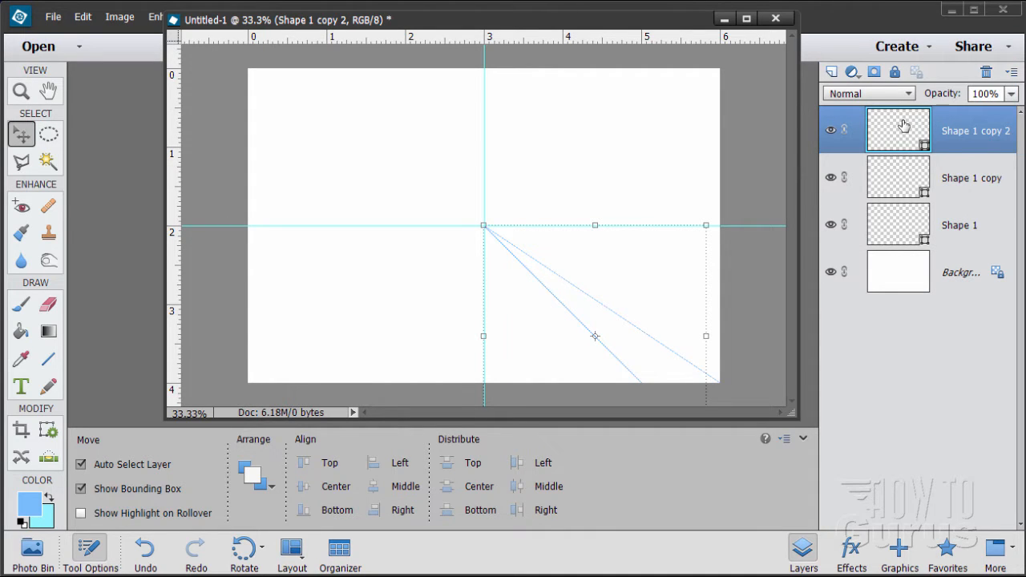
pyautogui.click(121, 17)
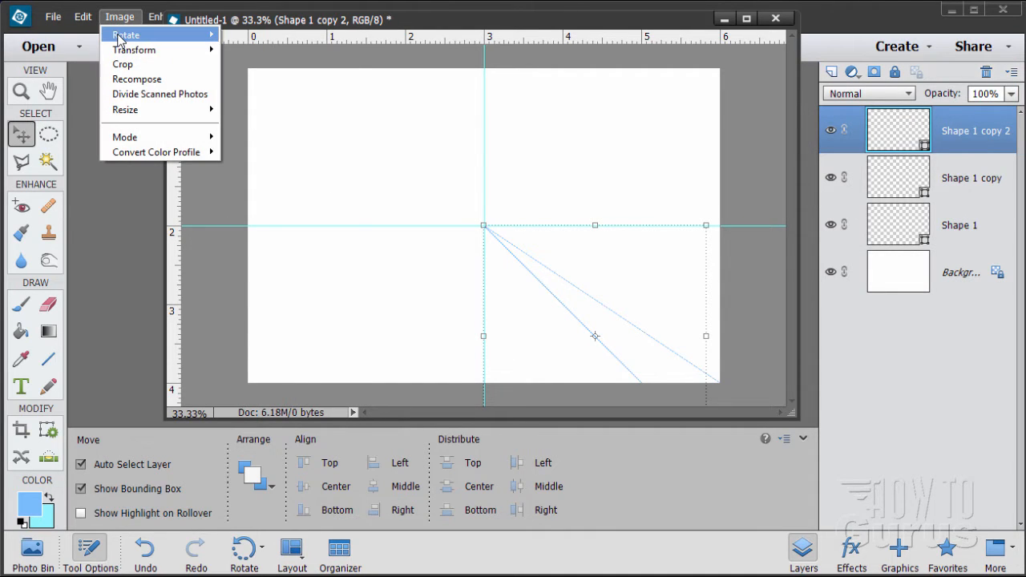
pyautogui.moveTo(119, 39)
pyautogui.click(281, 137)
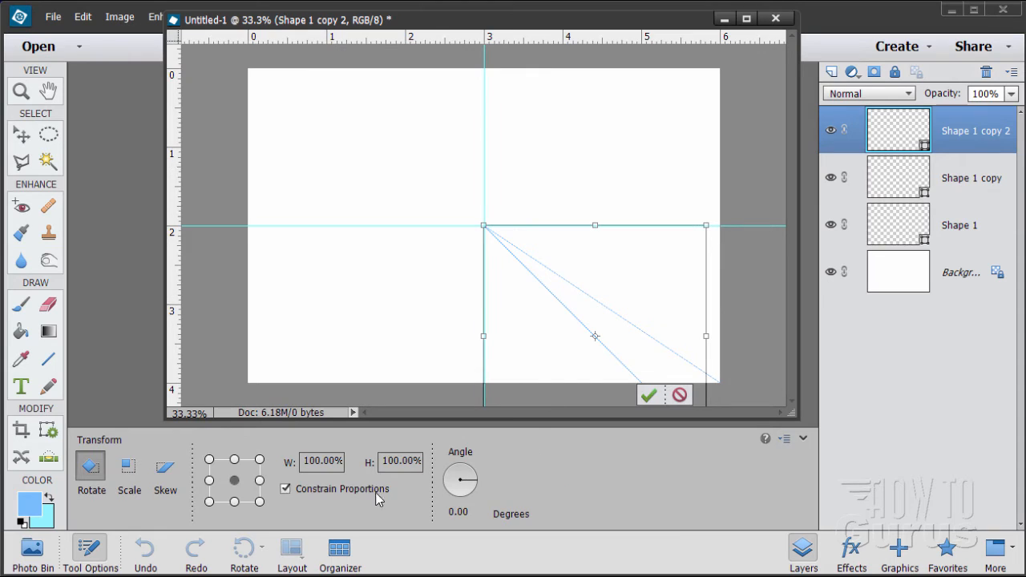
pyautogui.click(209, 462)
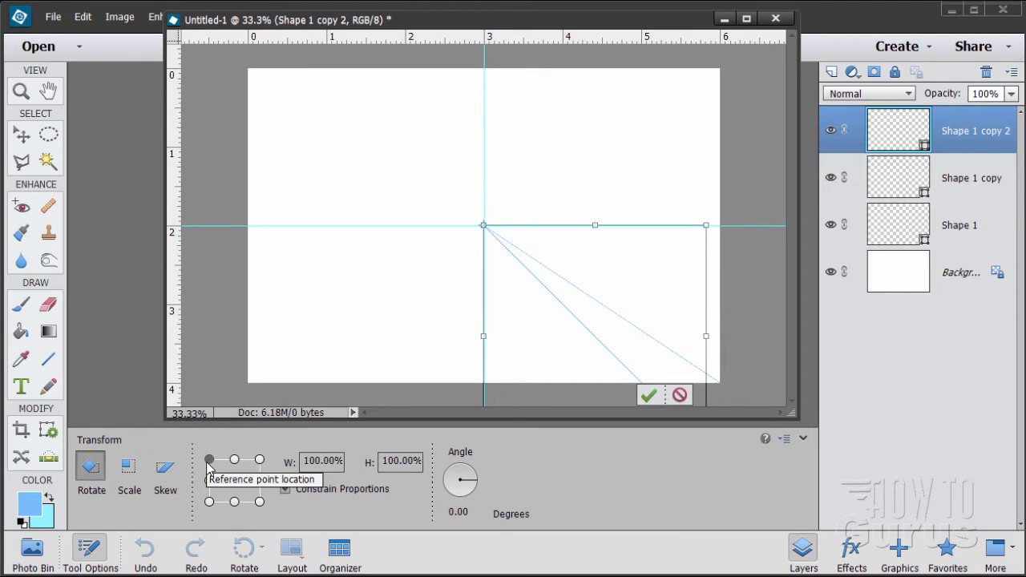
pyautogui.click(458, 512)
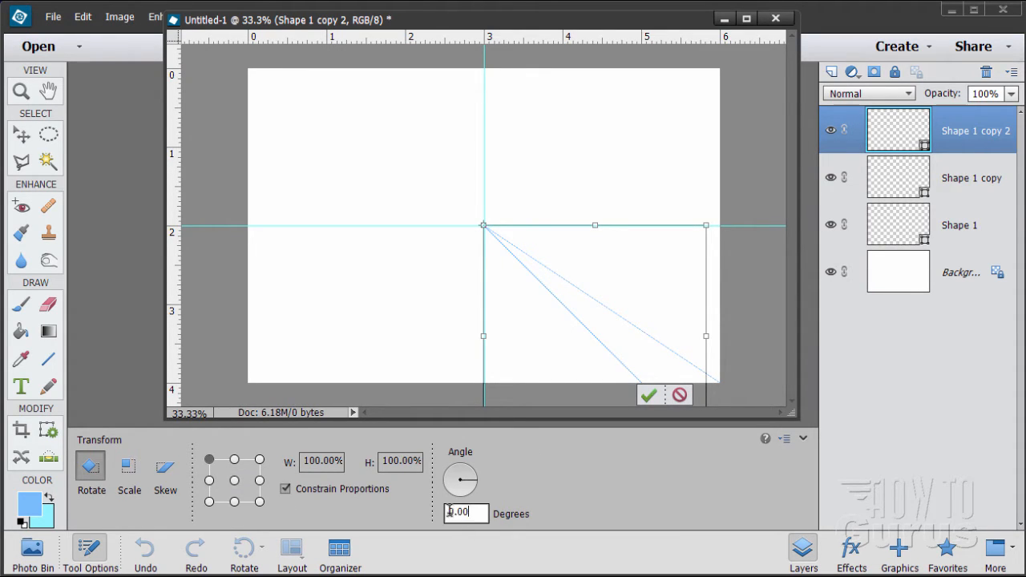
pyautogui.write('11.25')
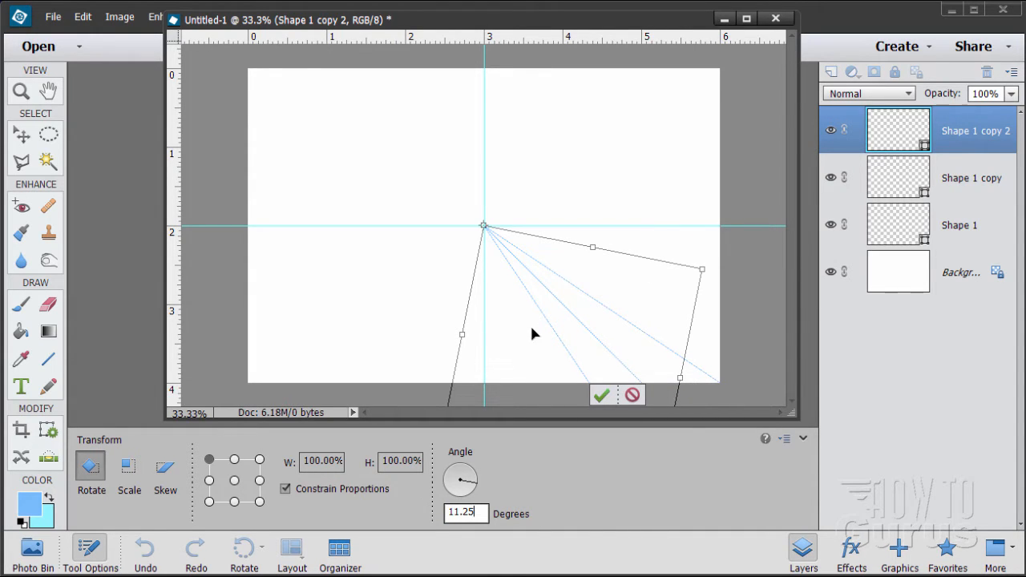
pyautogui.click(599, 398)
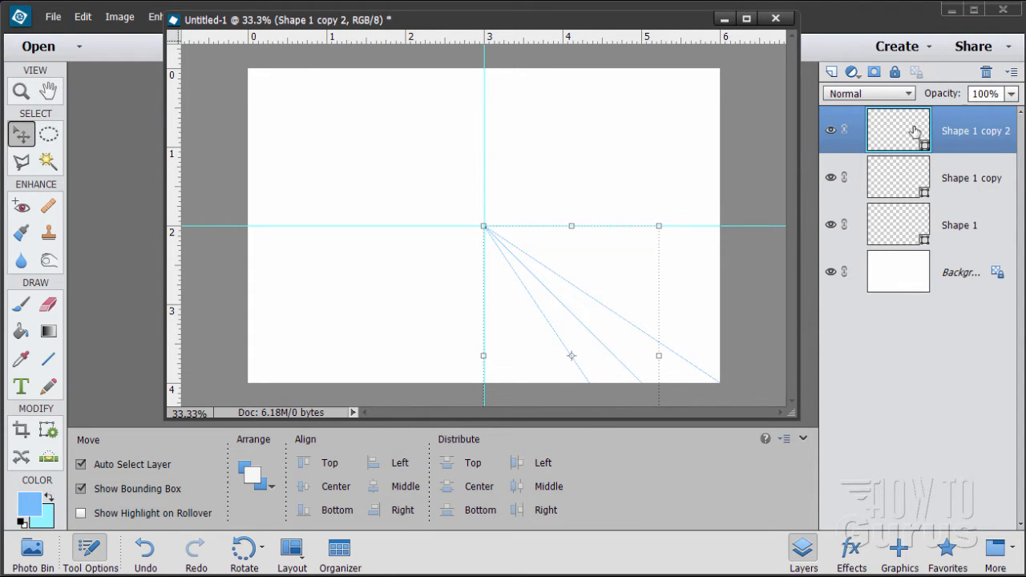
# Duplicate the Shape 1 copy 2 layer and rotate the duplicate 11.25 degrees about its upper-left corner at the canvas centre
pyautogui.moveTo(914, 131); pyautogui.dragTo(834, 73)
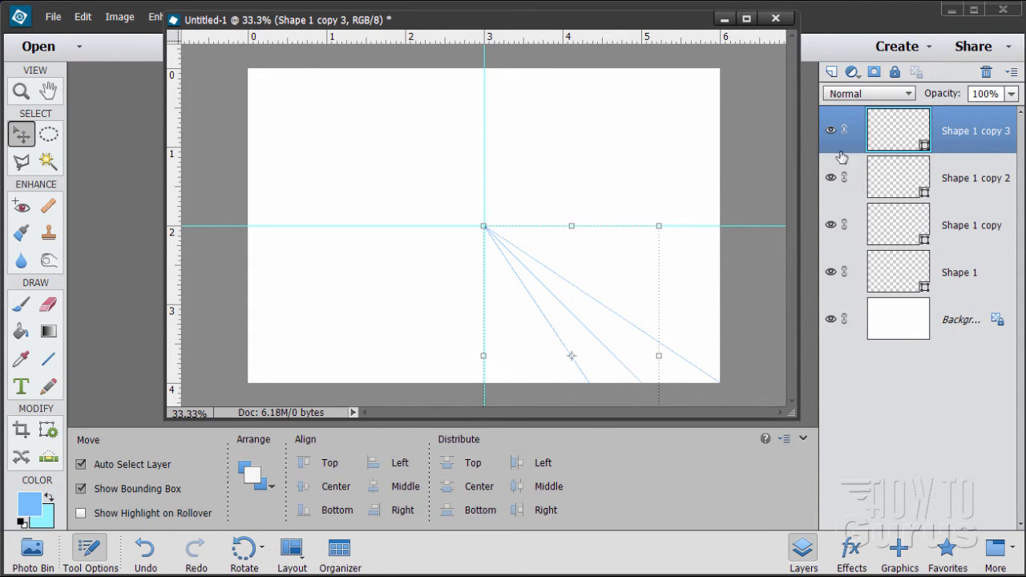
pyautogui.click(125, 24)
pyautogui.moveTo(145, 35)
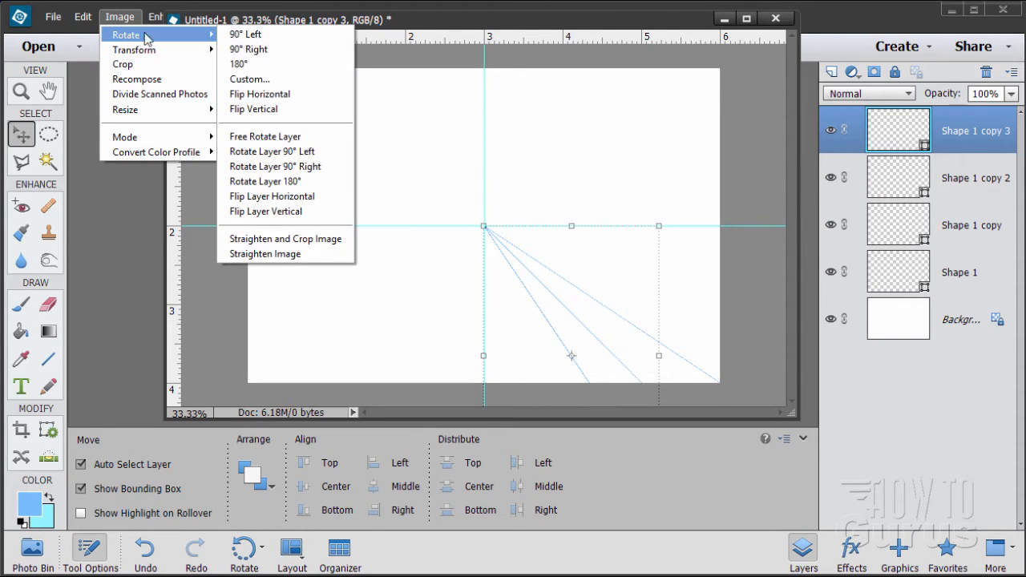
pyautogui.click(270, 136)
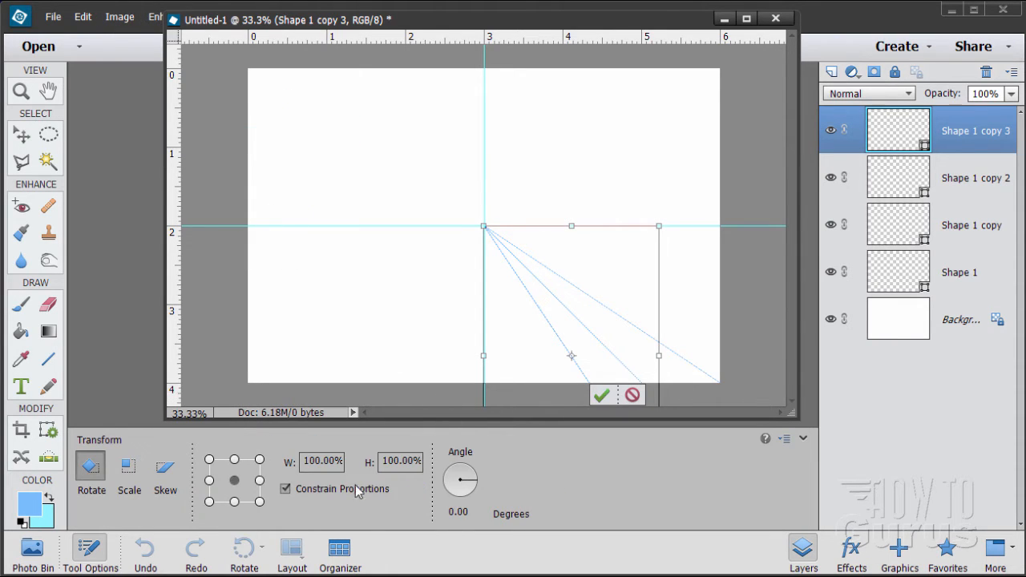
pyautogui.click(461, 511)
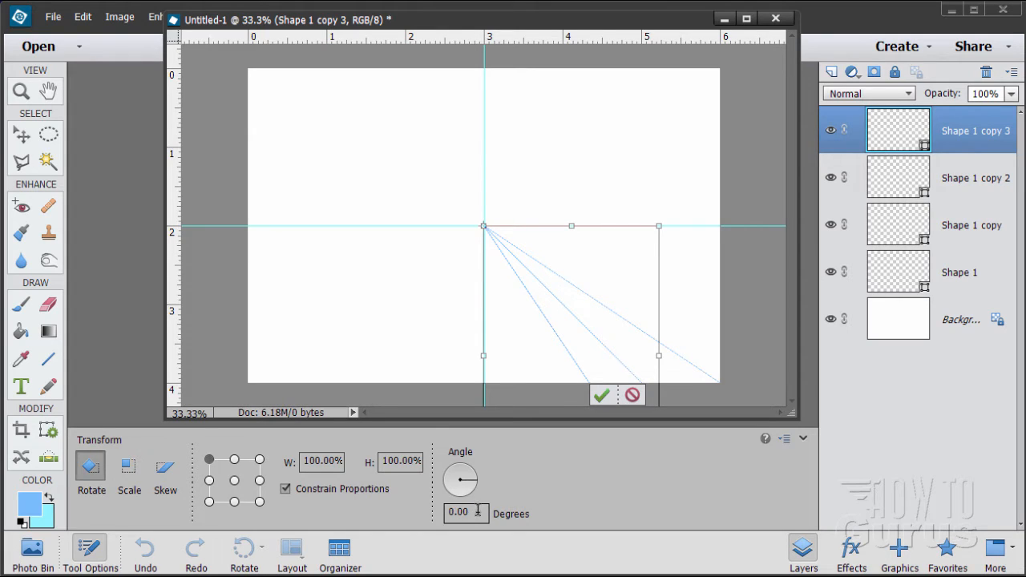
pyautogui.write('11.25')
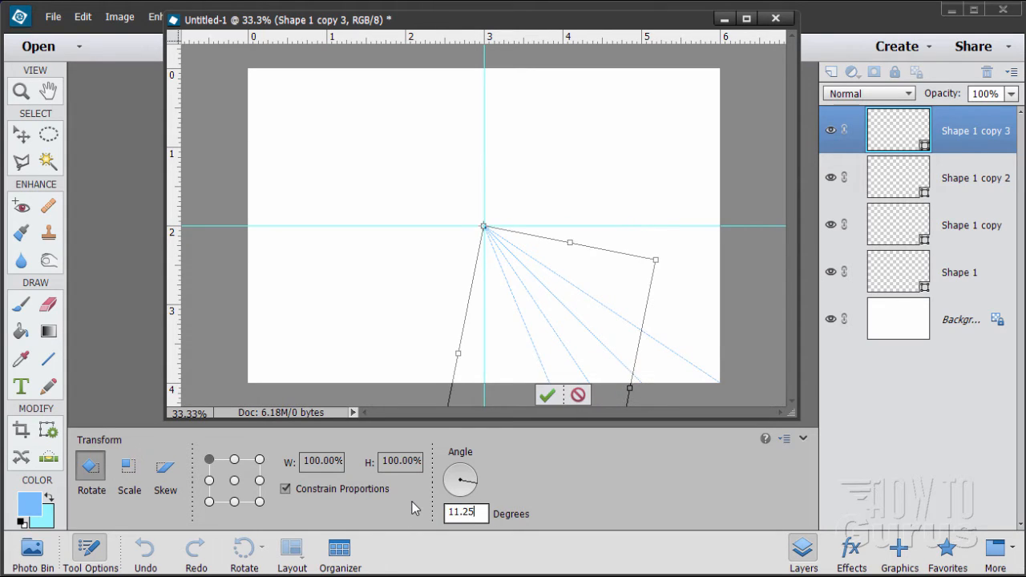
pyautogui.click(546, 395)
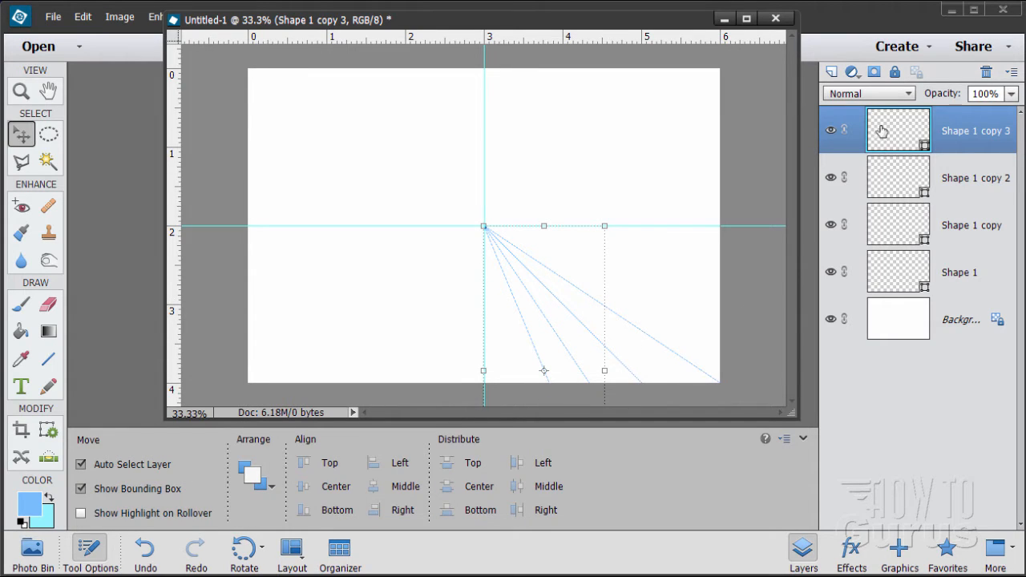
# Duplicate the Shape 1 copy 3 layer and rotate the duplicate 11.25 degrees about its upper-left corner at the canvas centre
pyautogui.moveTo(882, 130); pyautogui.dragTo(832, 71)
pyautogui.click(119, 17)
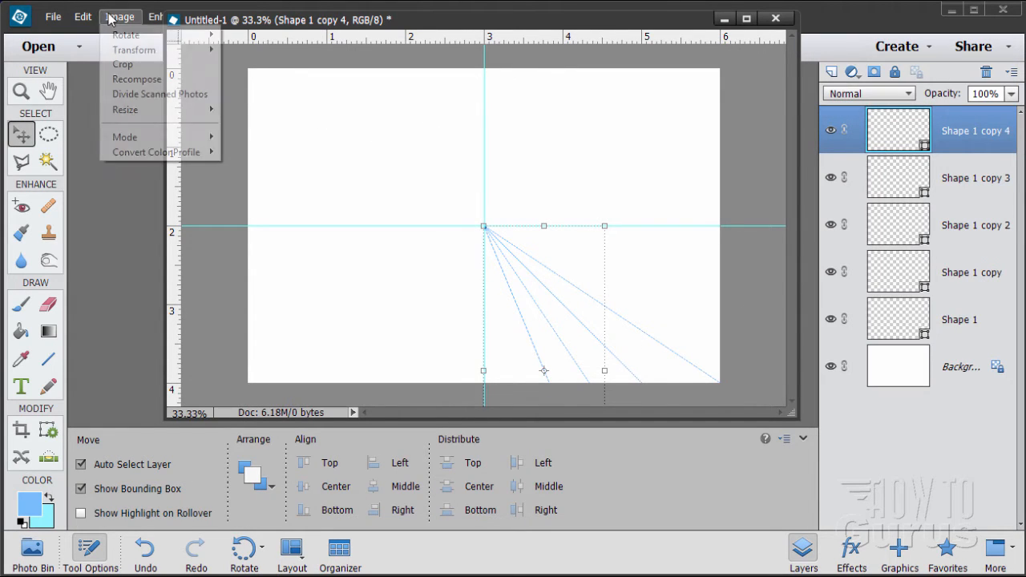
pyautogui.moveTo(126, 35)
pyautogui.click(270, 137)
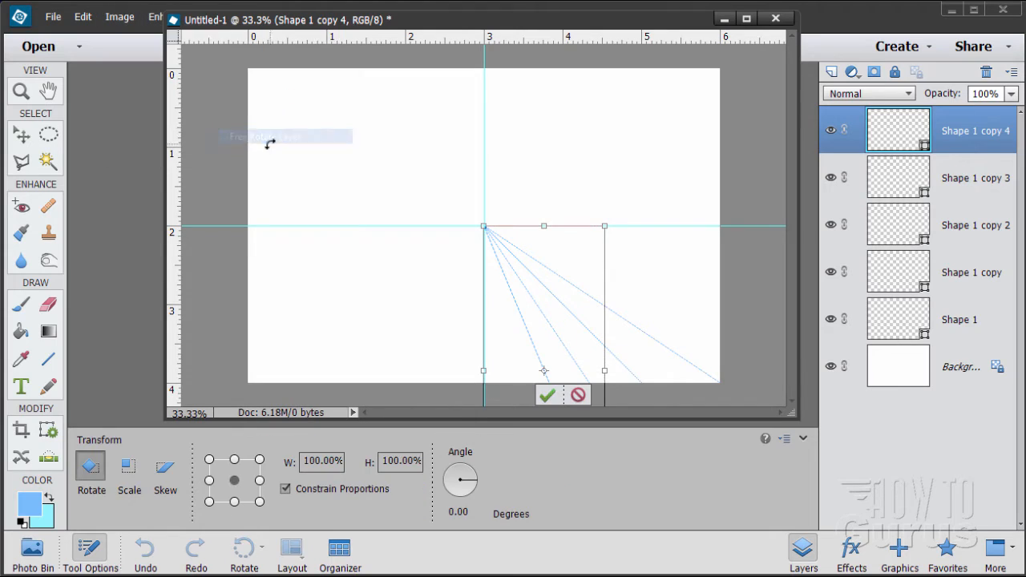
pyautogui.click(210, 459)
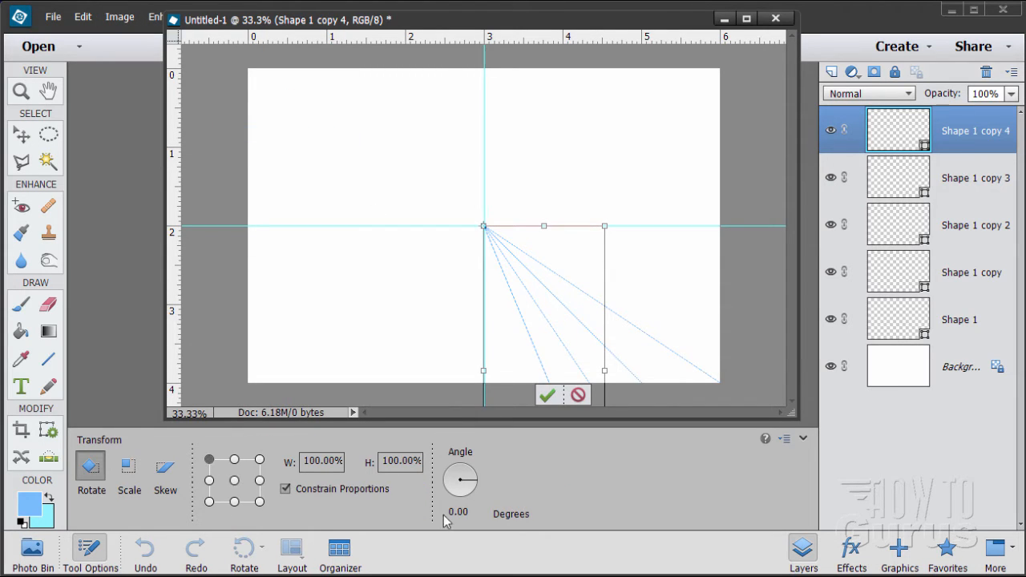
pyautogui.click(457, 512)
pyautogui.write('11.')
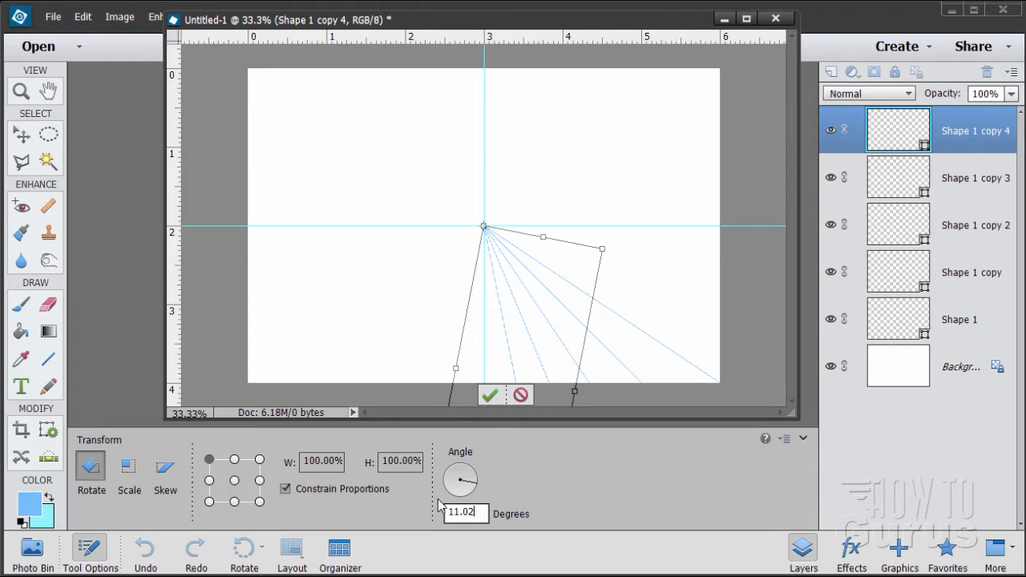
pyautogui.write('25')
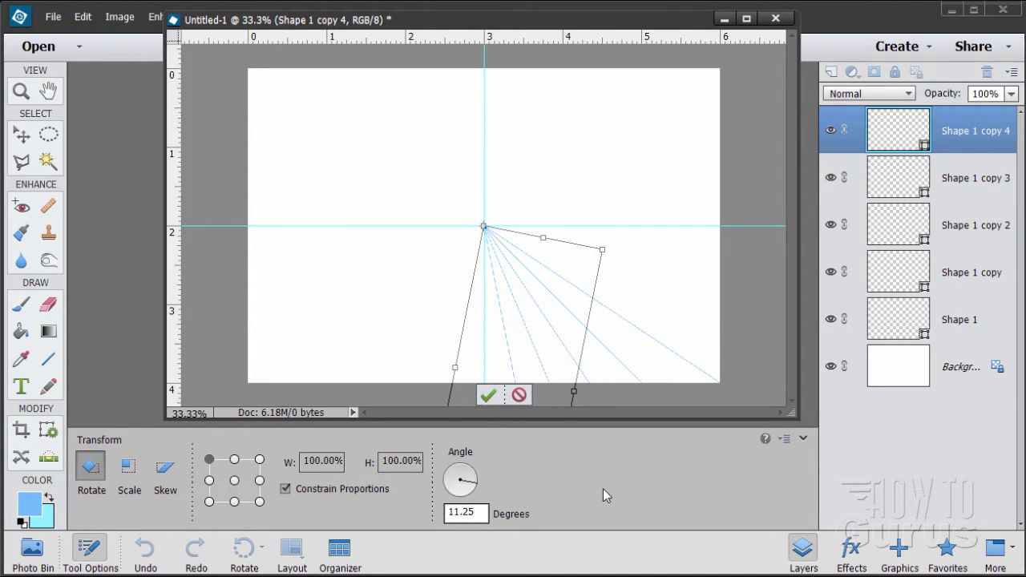
pyautogui.click(491, 395)
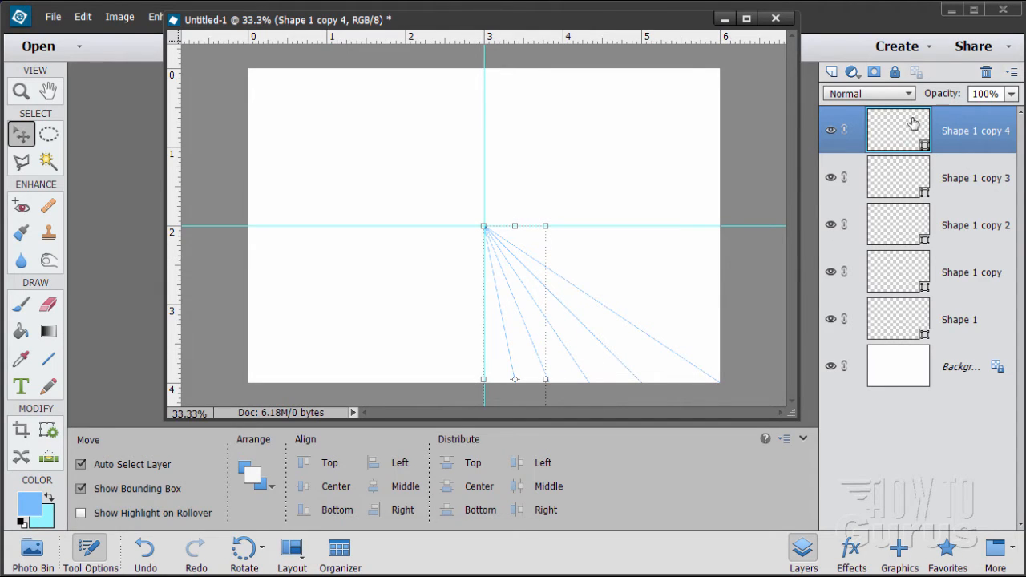
# Duplicate the original Shape 1 layer and rotate the duplicate -11.25 degrees about its upper-left corner at the guides' intersection
pyautogui.click(900, 318)
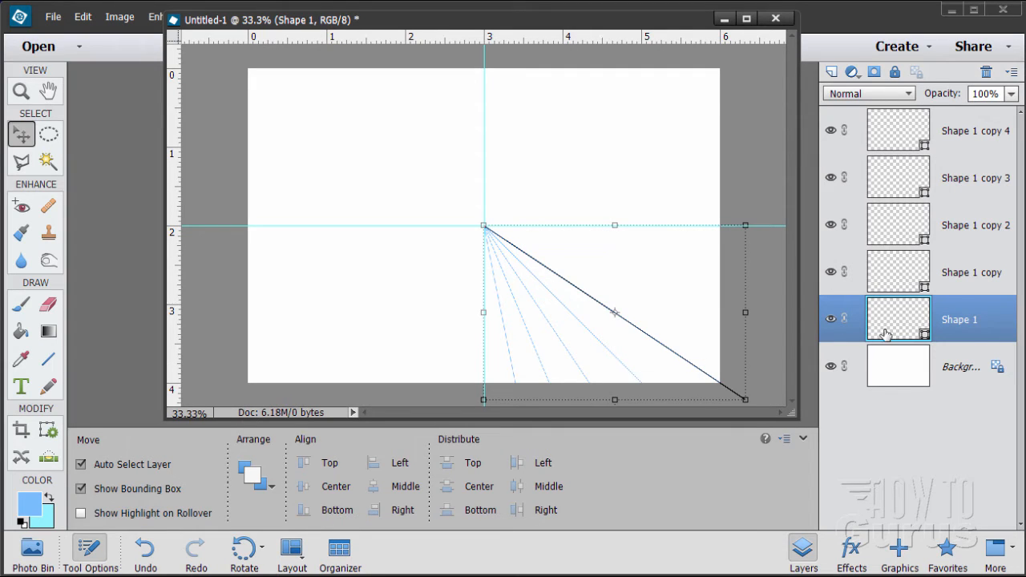
pyautogui.moveTo(885, 323); pyautogui.dragTo(834, 72)
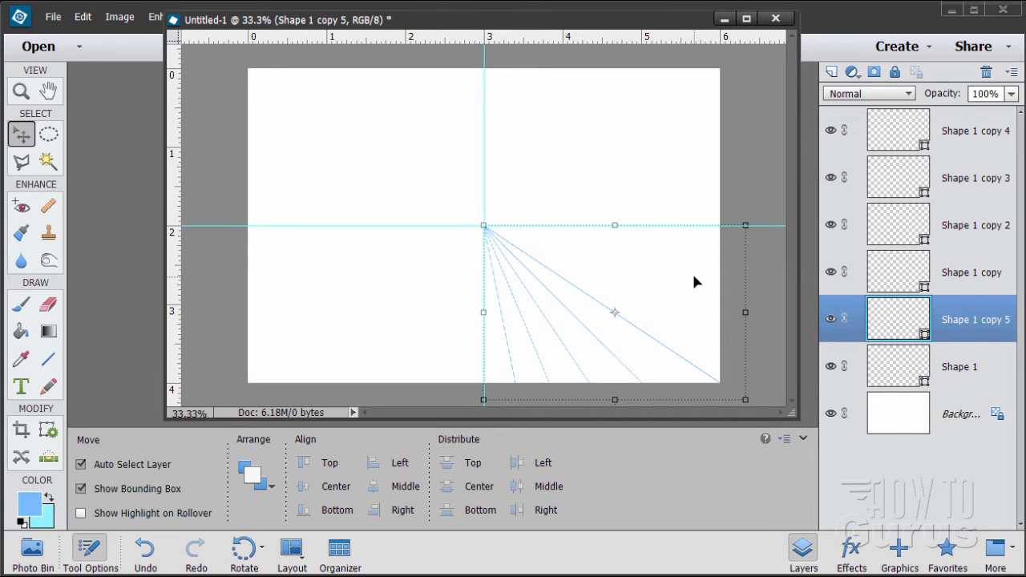
pyautogui.click(120, 17)
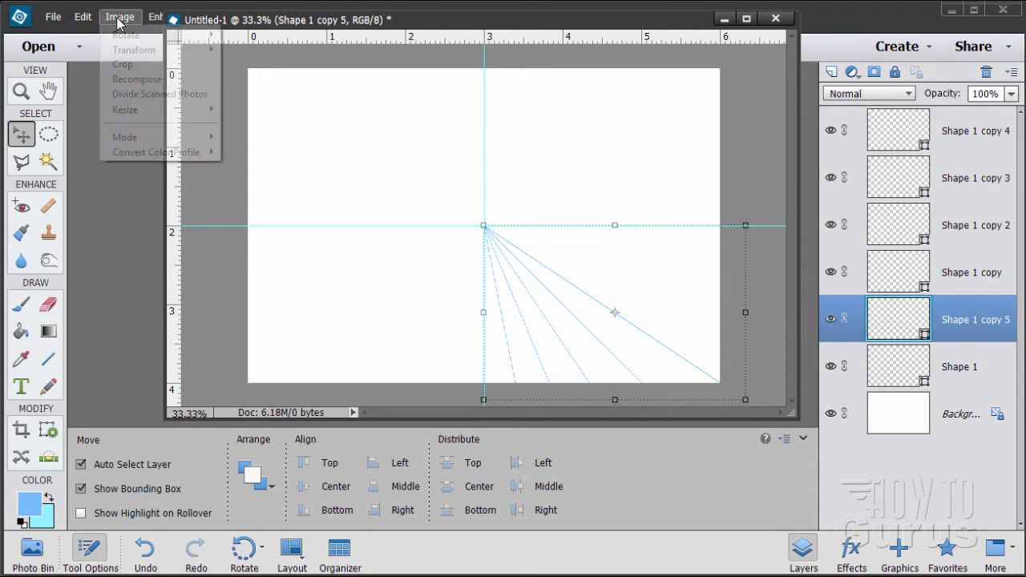
pyautogui.moveTo(116, 35)
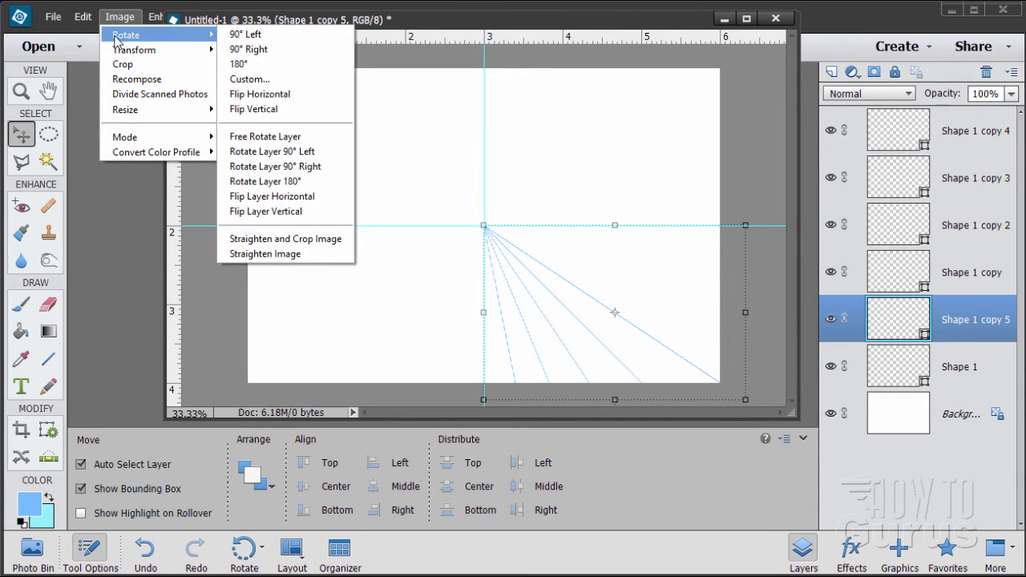
pyautogui.click(259, 137)
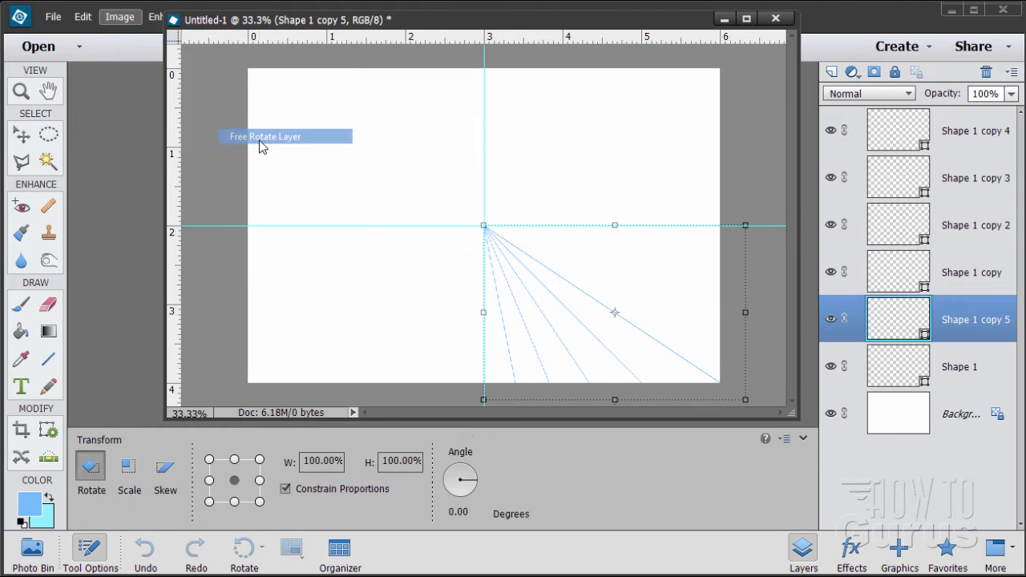
pyautogui.click(209, 460)
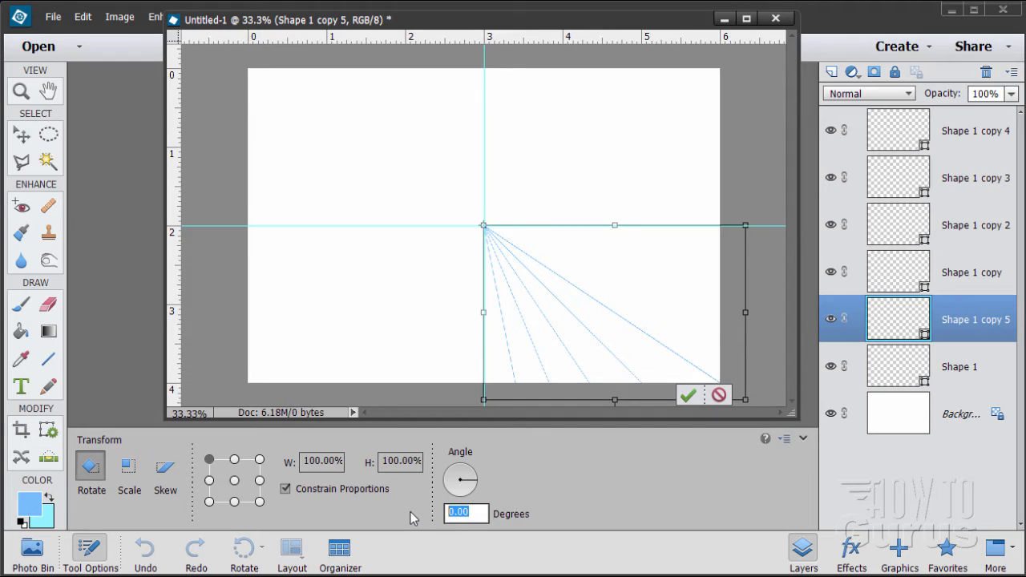
pyautogui.write('-11.25')
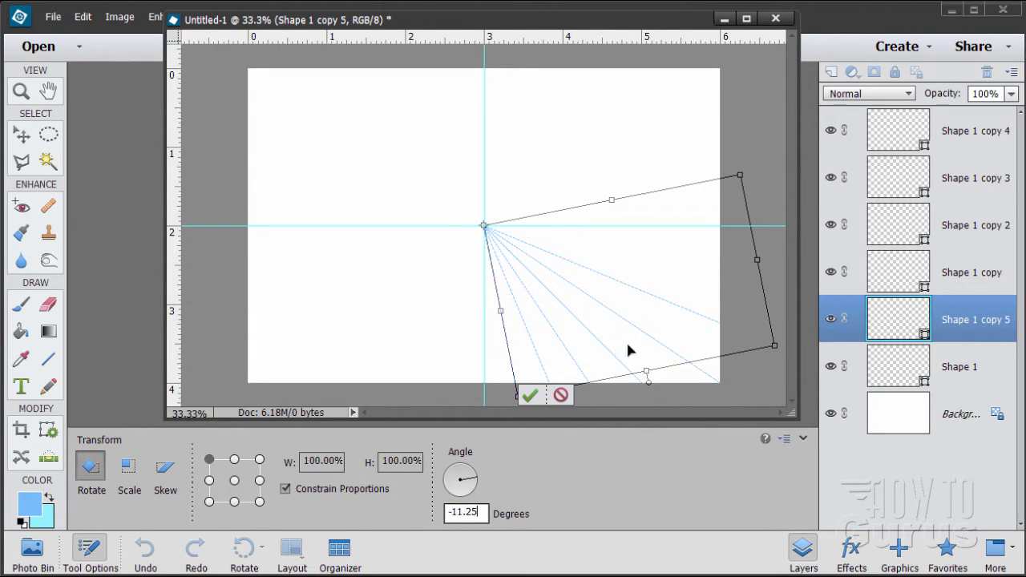
pyautogui.press('Return')
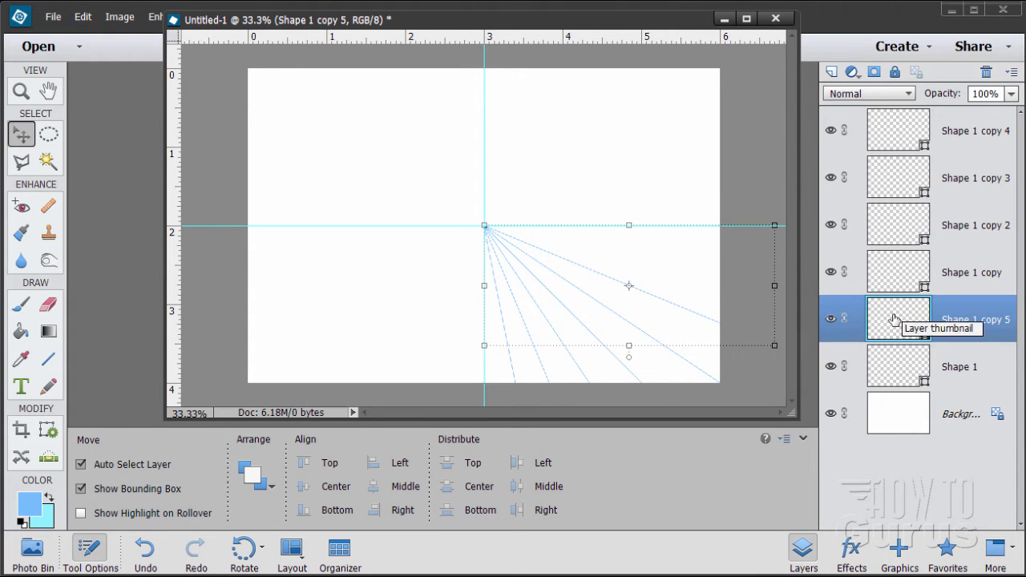
# Duplicate the Shape 1 copy 5 layer and rotate the duplicate -11.25 degrees about its upper-left corner at the guides' intersection
pyautogui.moveTo(896, 313); pyautogui.dragTo(831, 71)
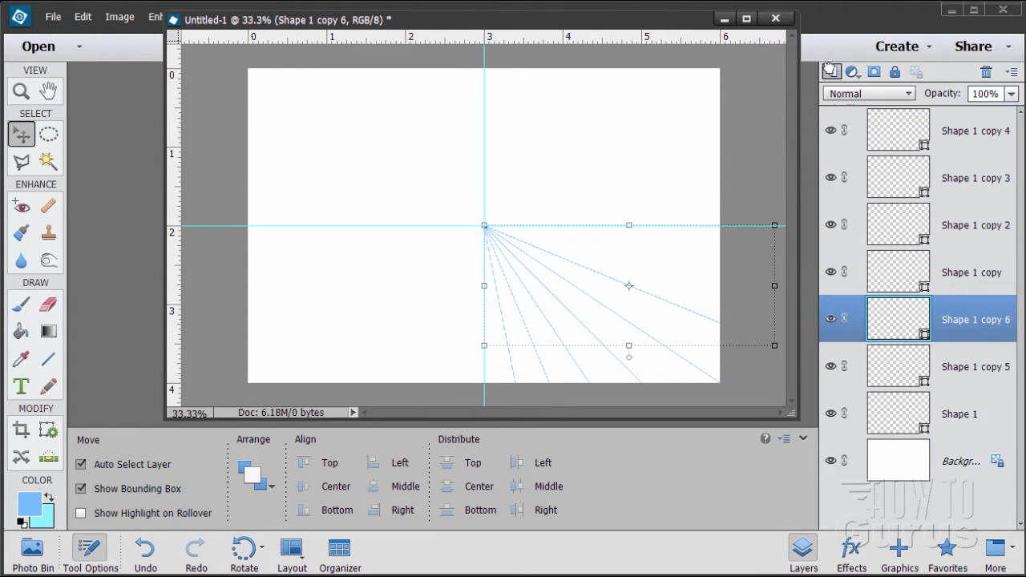
pyautogui.click(119, 17)
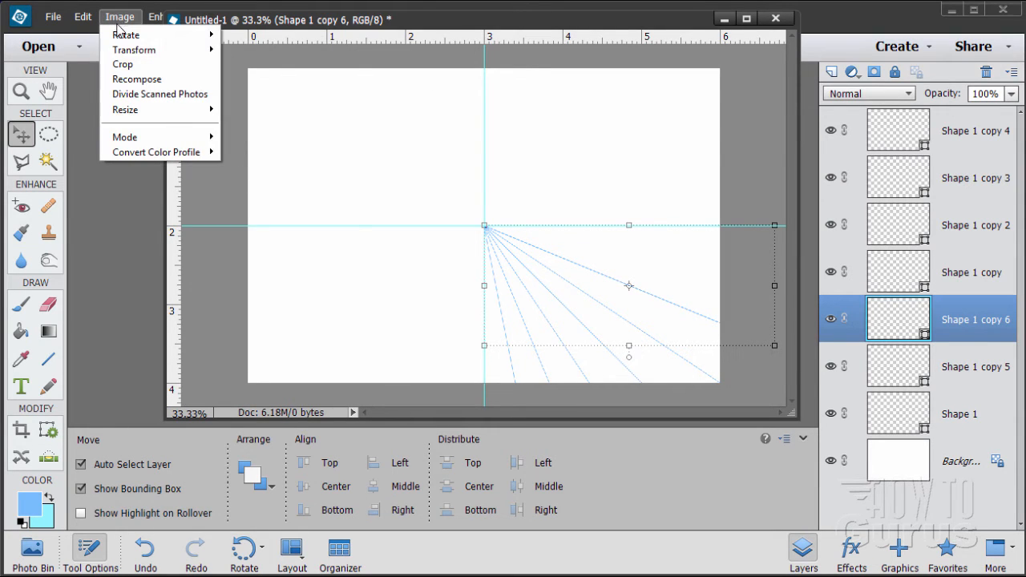
pyautogui.moveTo(121, 34)
pyautogui.click(268, 137)
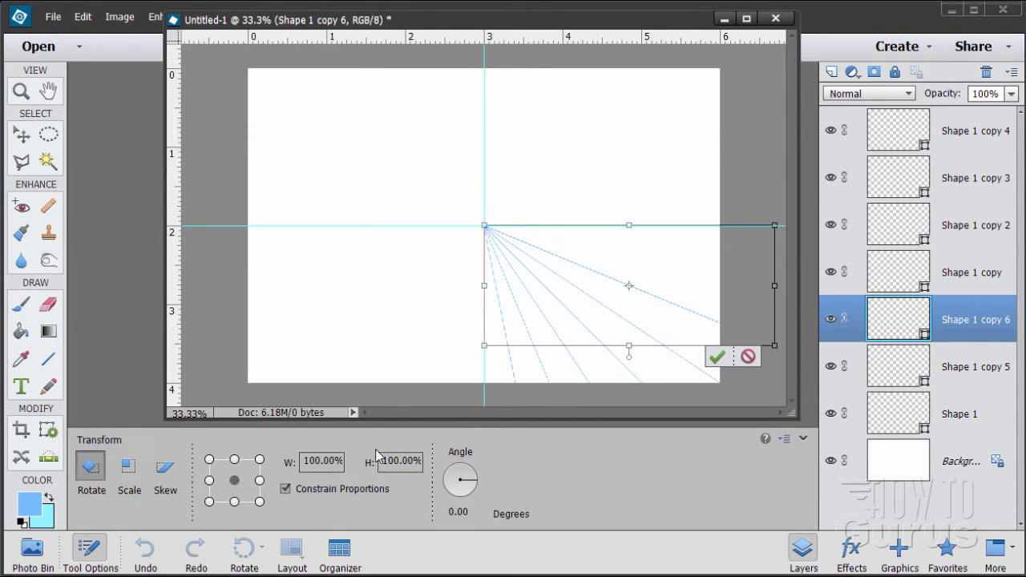
pyautogui.click(209, 460)
pyautogui.click(445, 514)
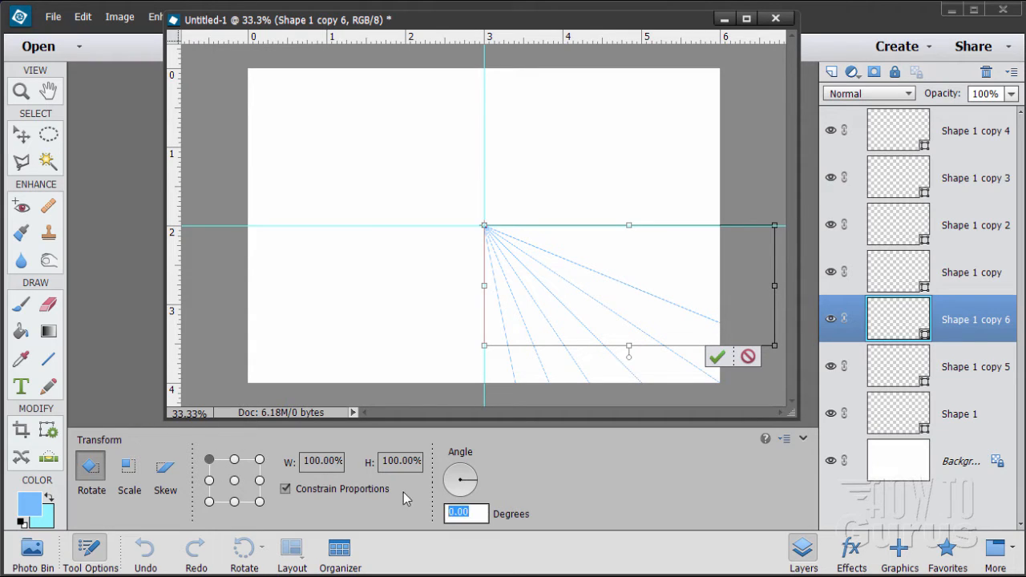
pyautogui.write('-11.25')
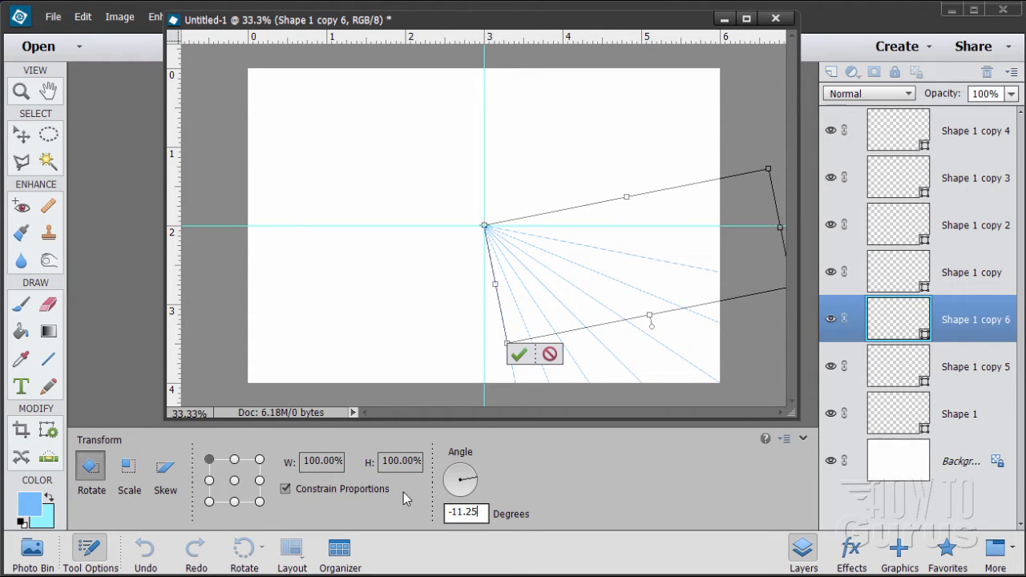
pyautogui.click(518, 353)
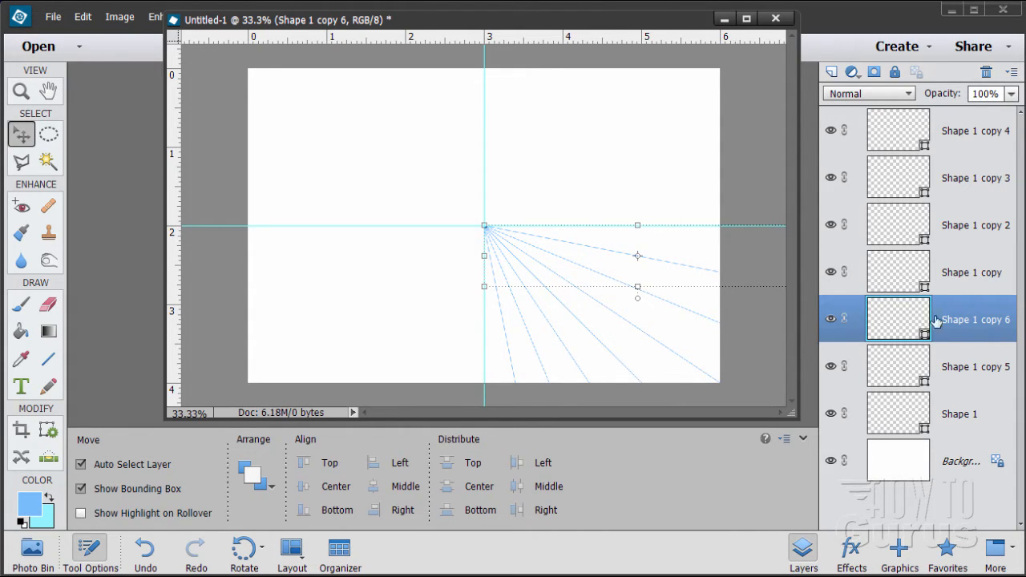
# Duplicate the Shape 1 copy 6 layer and rotate the duplicate -11.25 degrees about its upper-left corner at the guides' intersection
pyautogui.moveTo(911, 322); pyautogui.dragTo(832, 71)
pyautogui.click(120, 16)
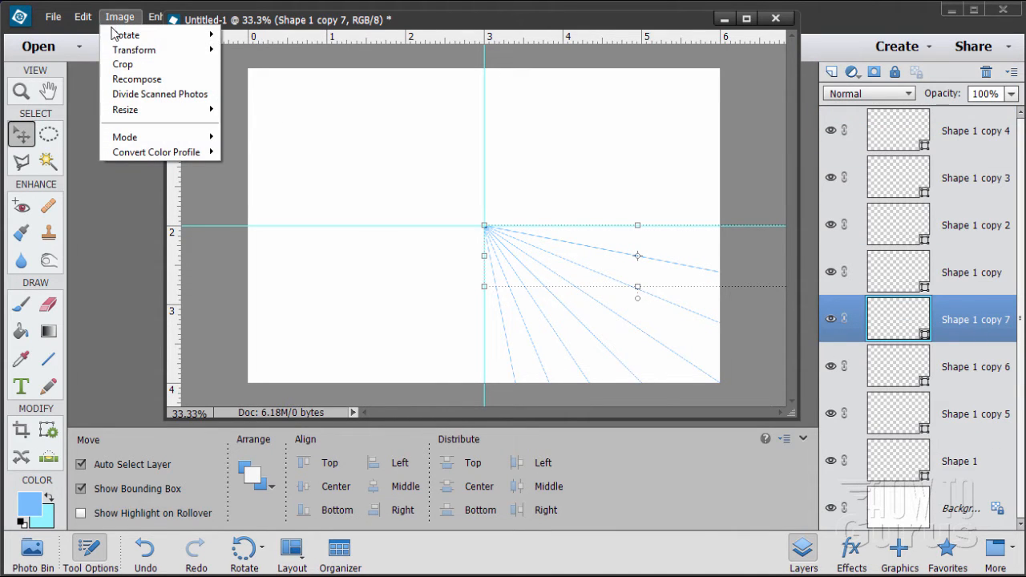
pyautogui.moveTo(115, 36)
pyautogui.click(266, 140)
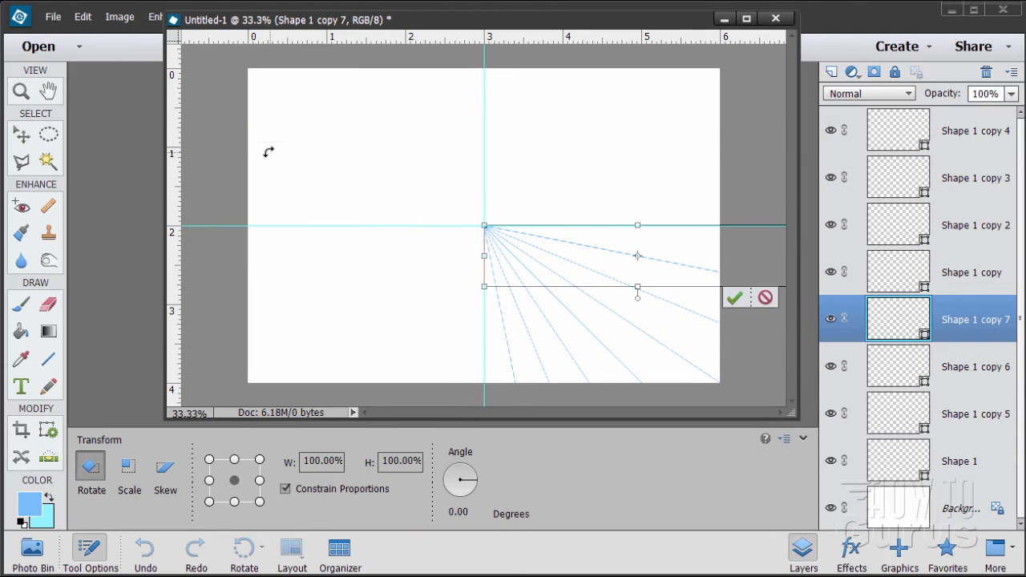
pyautogui.click(209, 459)
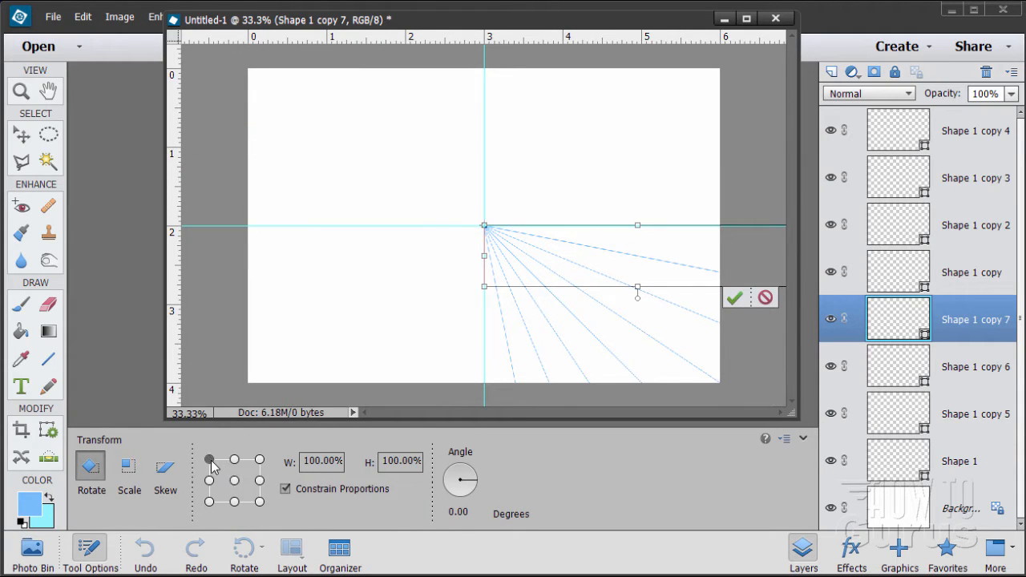
pyautogui.click(474, 517)
pyautogui.write('-11.25')
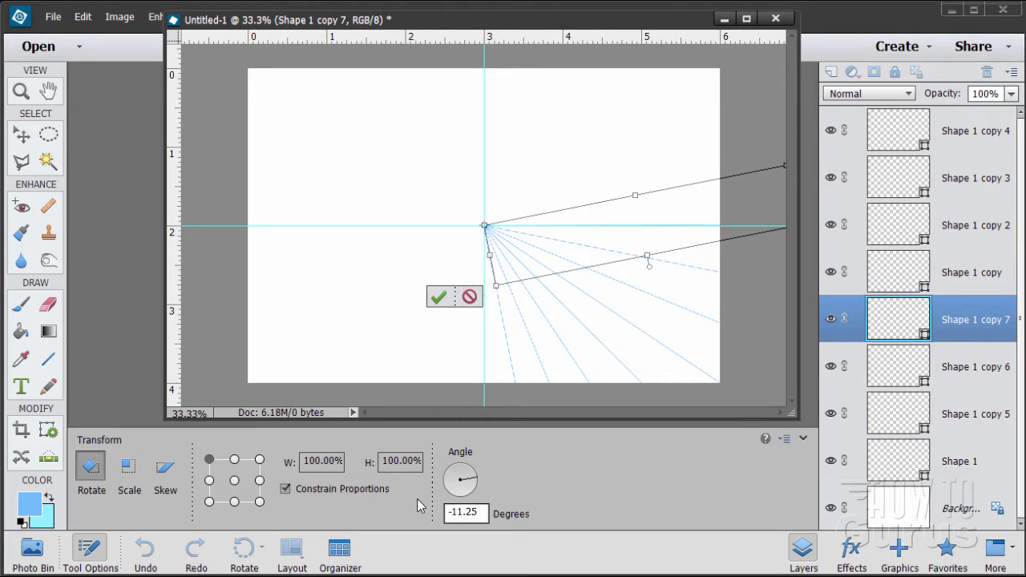
pyautogui.click(438, 298)
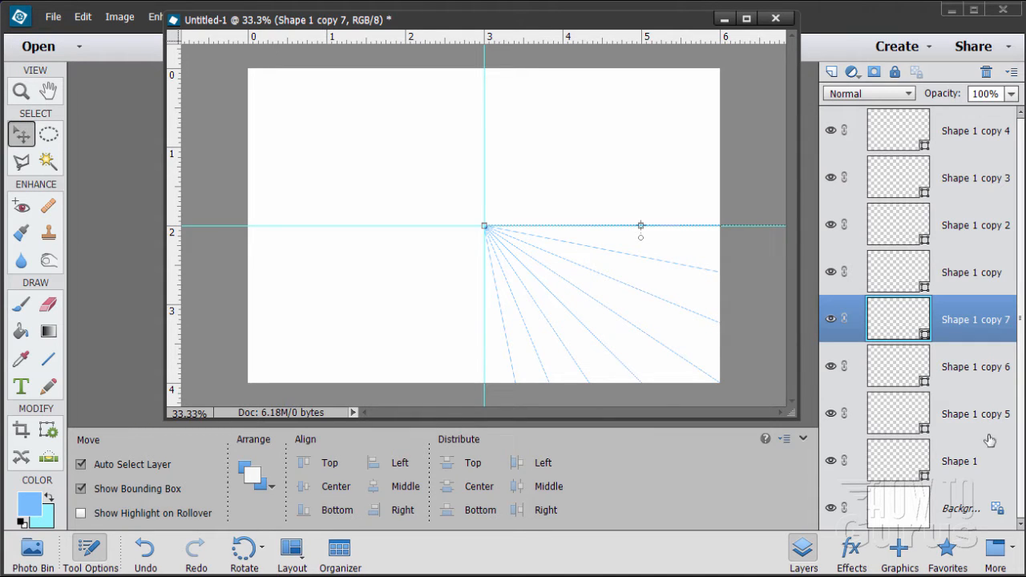
# Merge all the shape layers, from Shape 1 up to Shape 1 copy 4, into a single shape layer
pyautogui.click(970, 462)
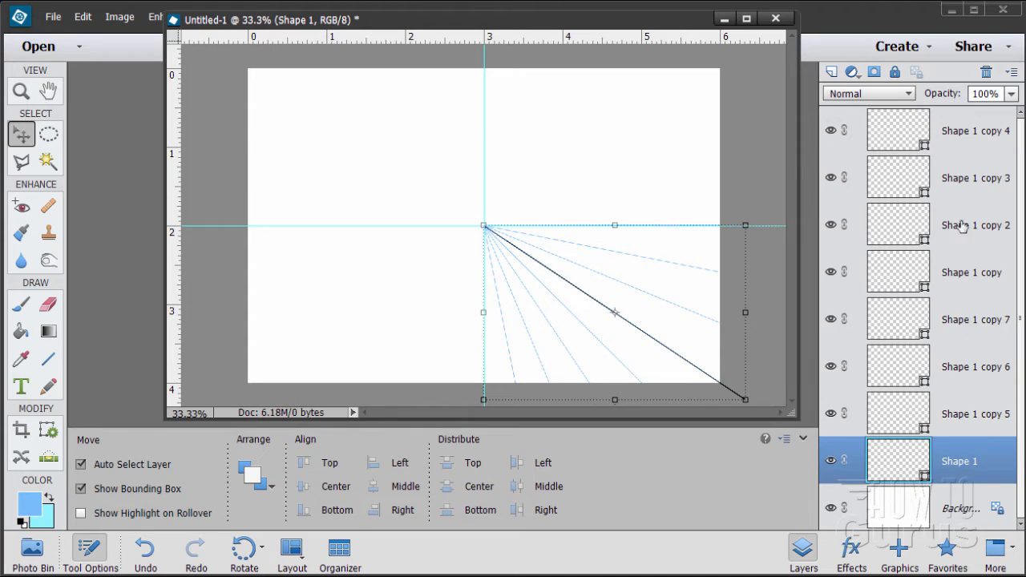
pyautogui.keyDown('shift'); pyautogui.click(953, 139); pyautogui.keyUp('shift')
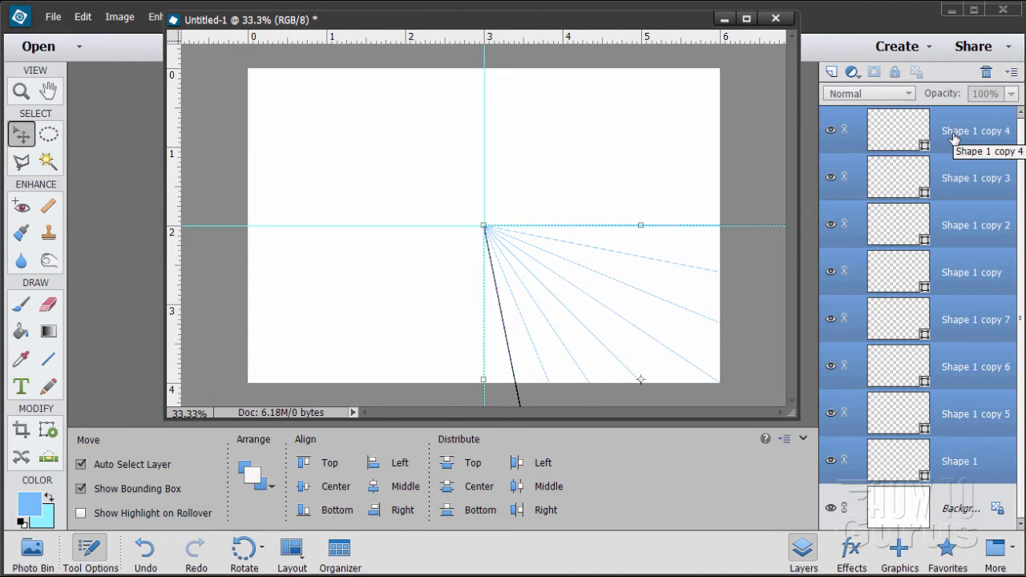
pyautogui.rightClick(944, 125)
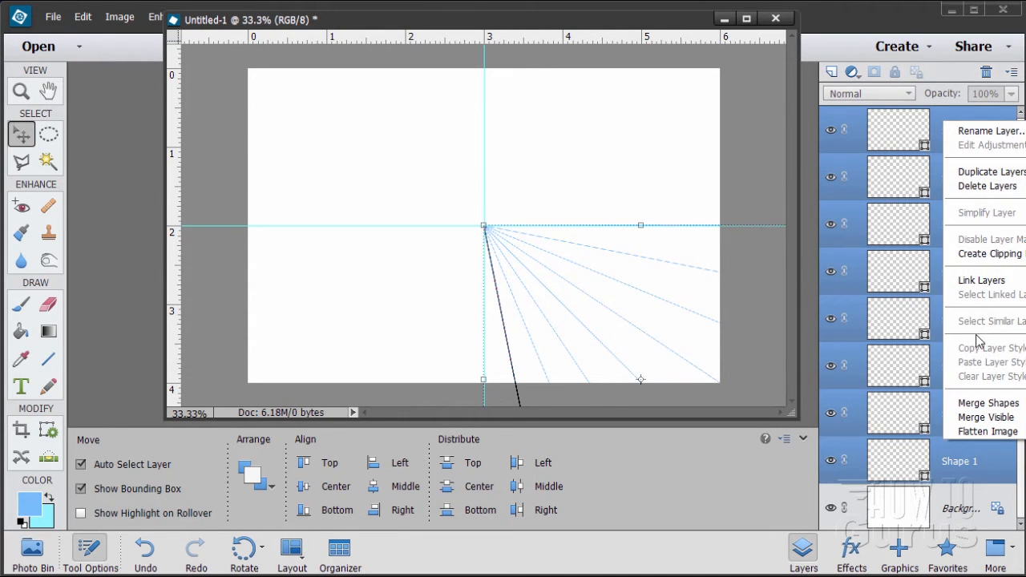
pyautogui.click(983, 402)
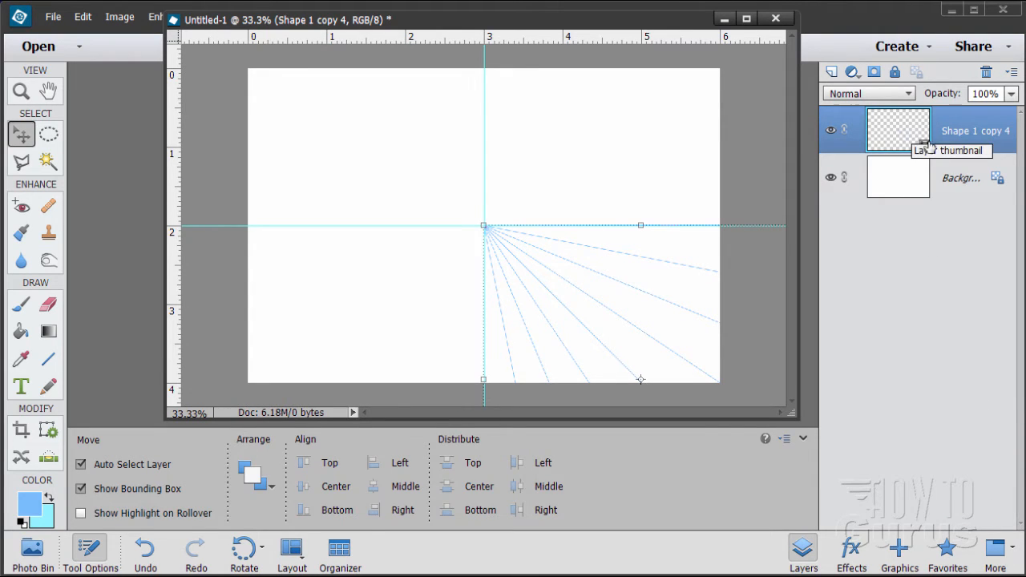
# Duplicate the merged Shape 1 copy 4 layer and rotate the duplicate 90 degrees about its upper-left corner at the canvas centre
pyautogui.moveTo(883, 141); pyautogui.dragTo(831, 70)
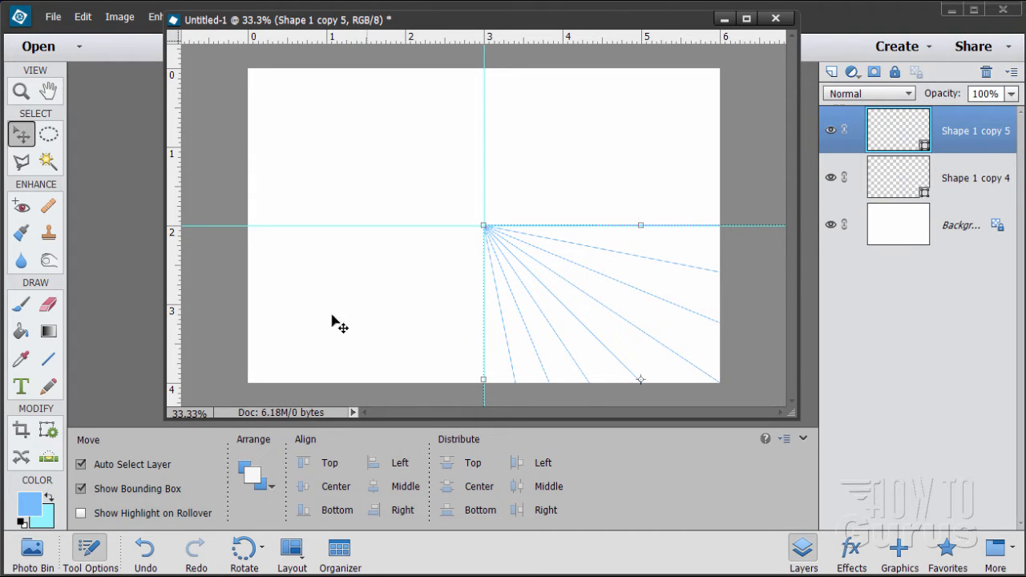
pyautogui.click(120, 17)
pyautogui.moveTo(119, 40)
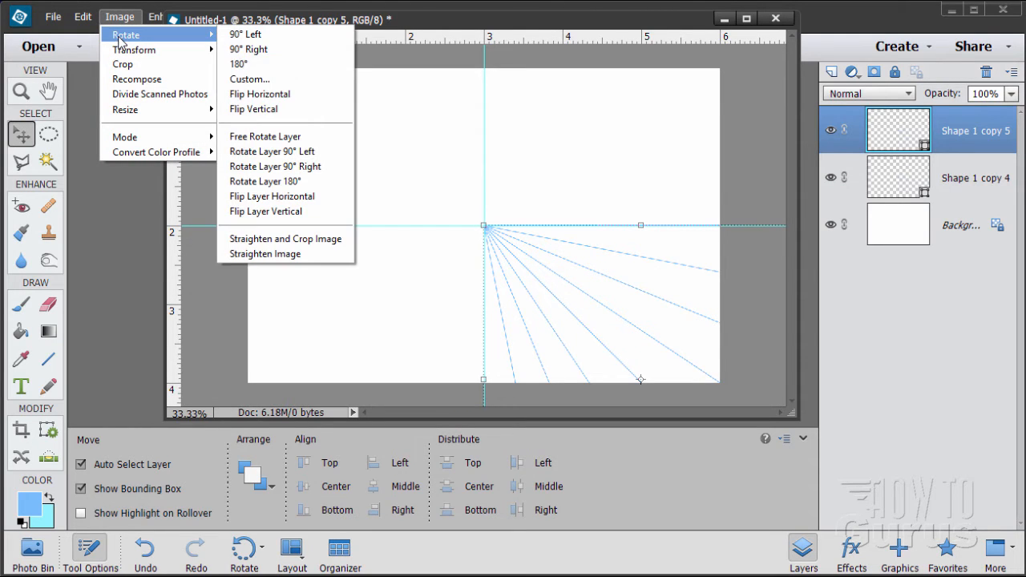
pyautogui.click(287, 138)
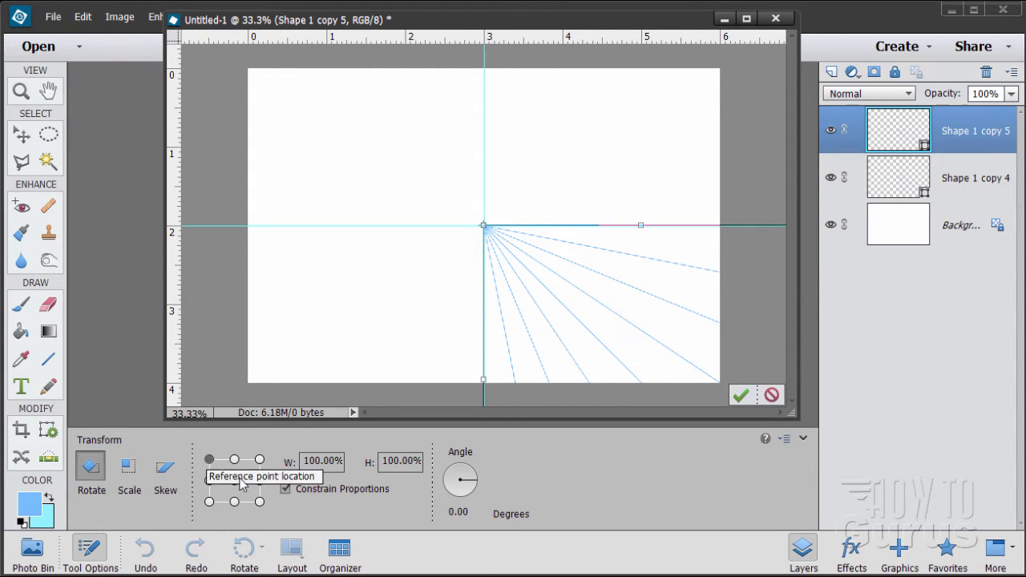
pyautogui.click(458, 511)
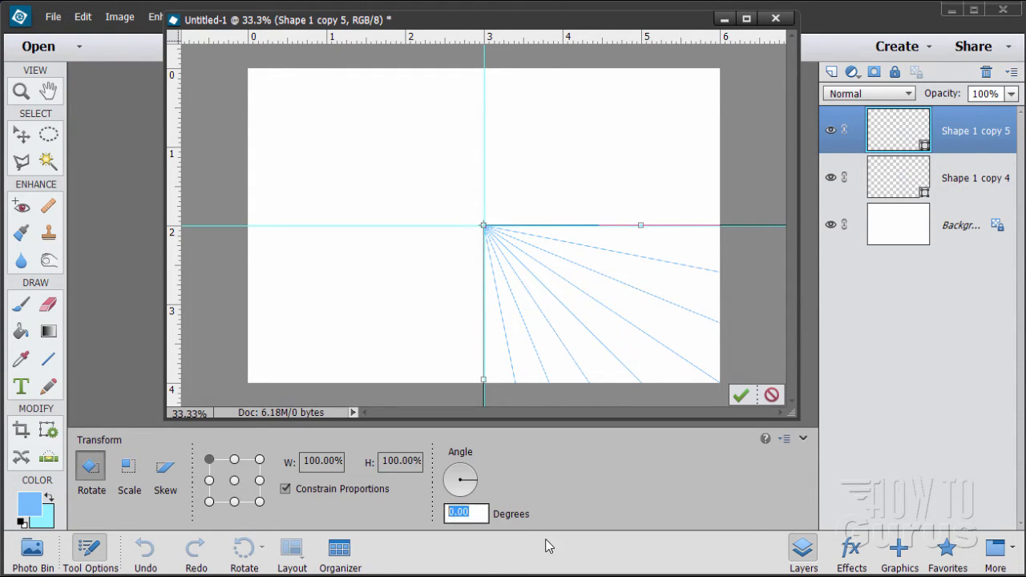
pyautogui.write('90')
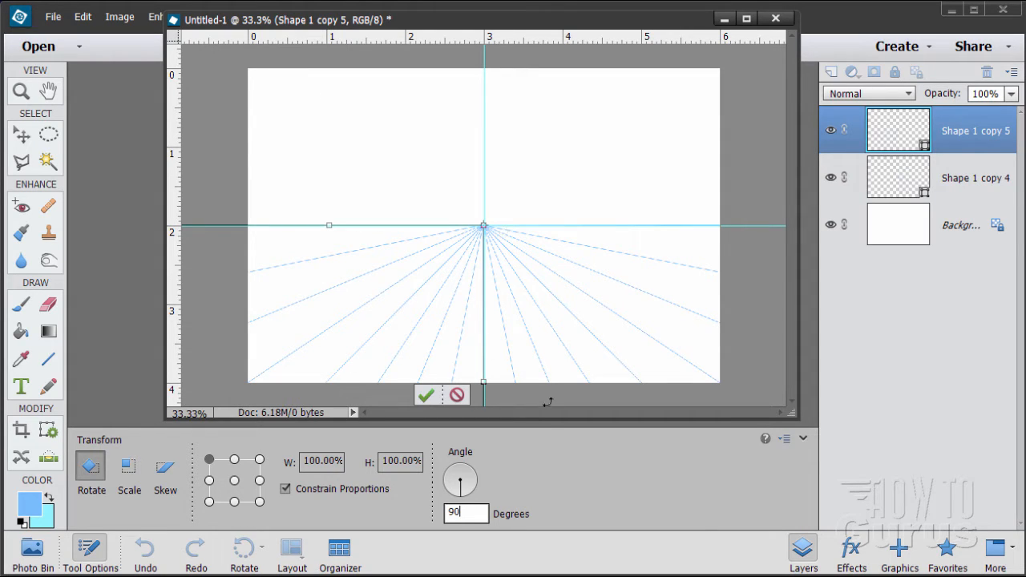
pyautogui.click(427, 397)
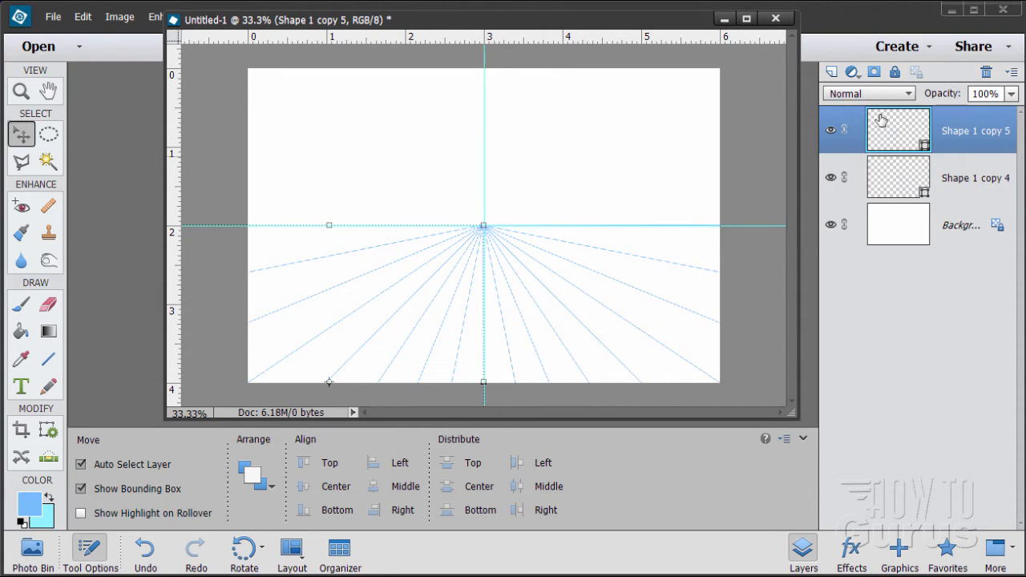
# Duplicate the merged-line layer Shape 1 copy 5 and rotate the duplicate 90 degrees about its upper-right corner at the canvas centre
pyautogui.moveTo(894, 140); pyautogui.dragTo(833, 72)
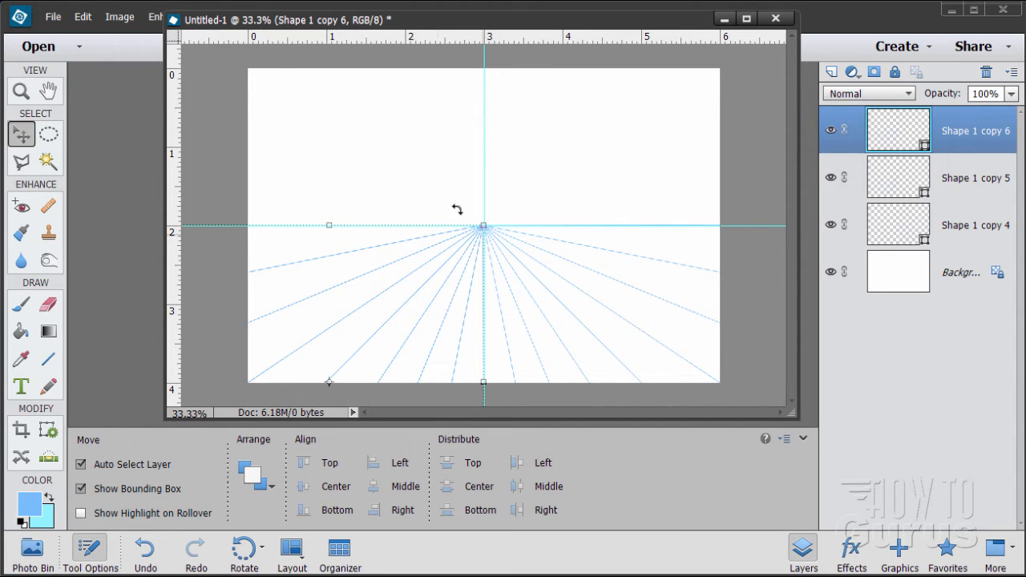
pyautogui.click(121, 17)
pyautogui.moveTo(121, 37)
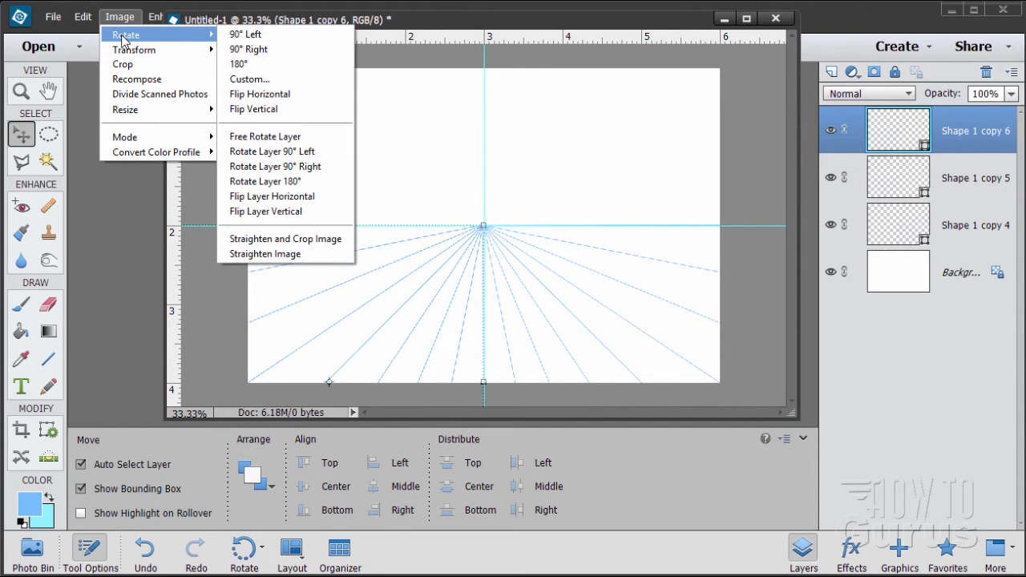
pyautogui.click(267, 135)
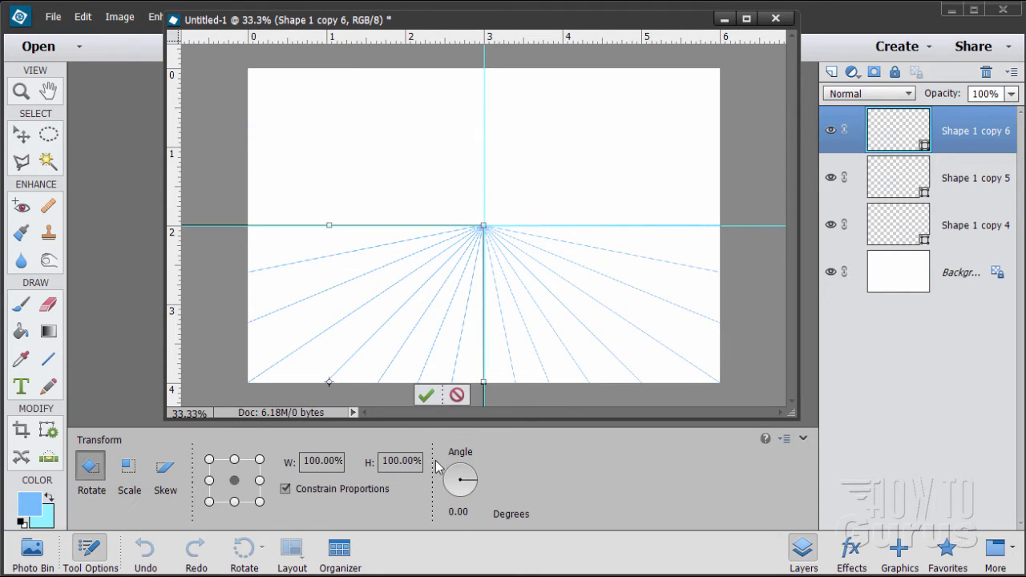
pyautogui.click(259, 460)
pyautogui.click(473, 513)
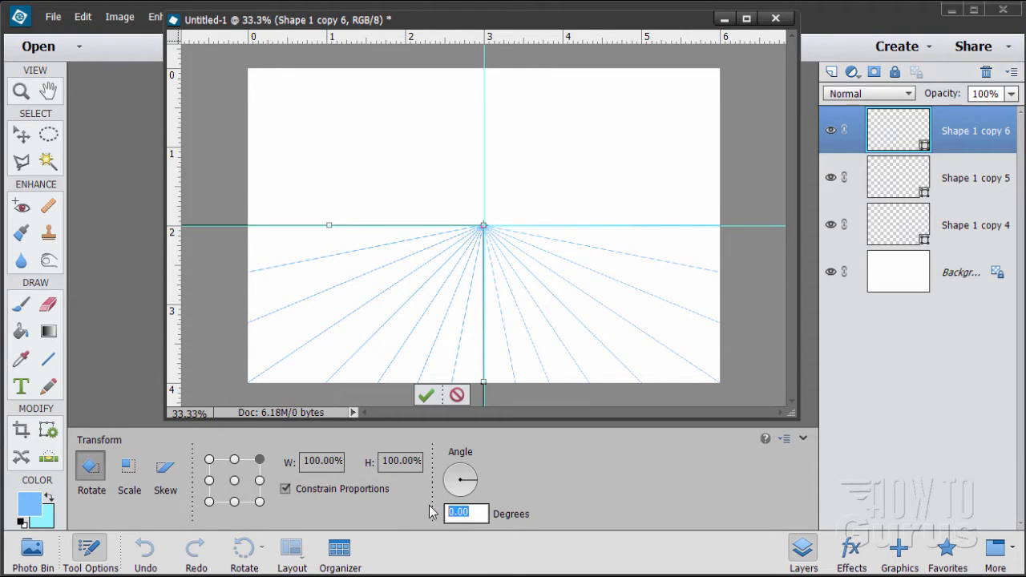
pyautogui.write('90')
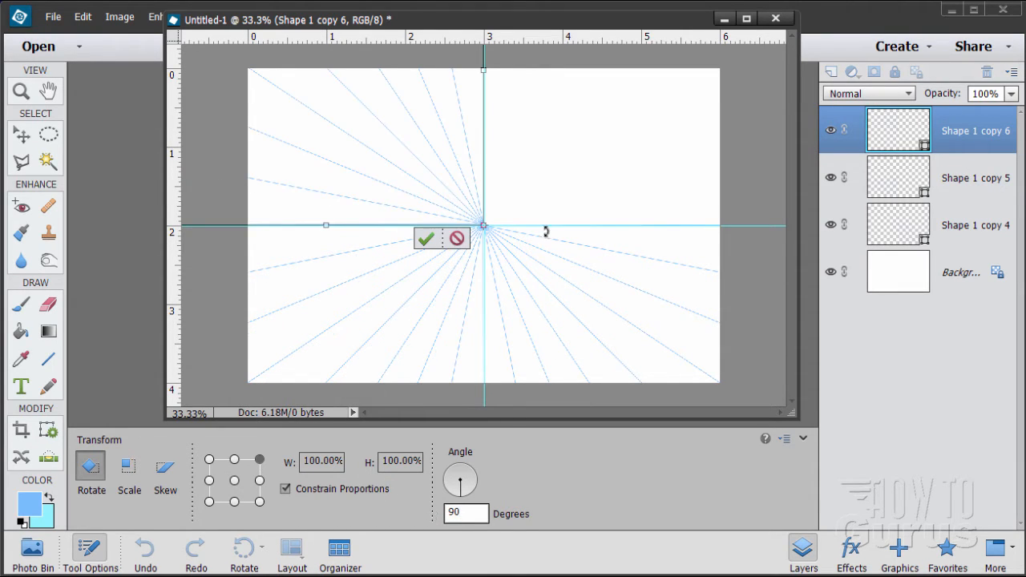
pyautogui.click(426, 238)
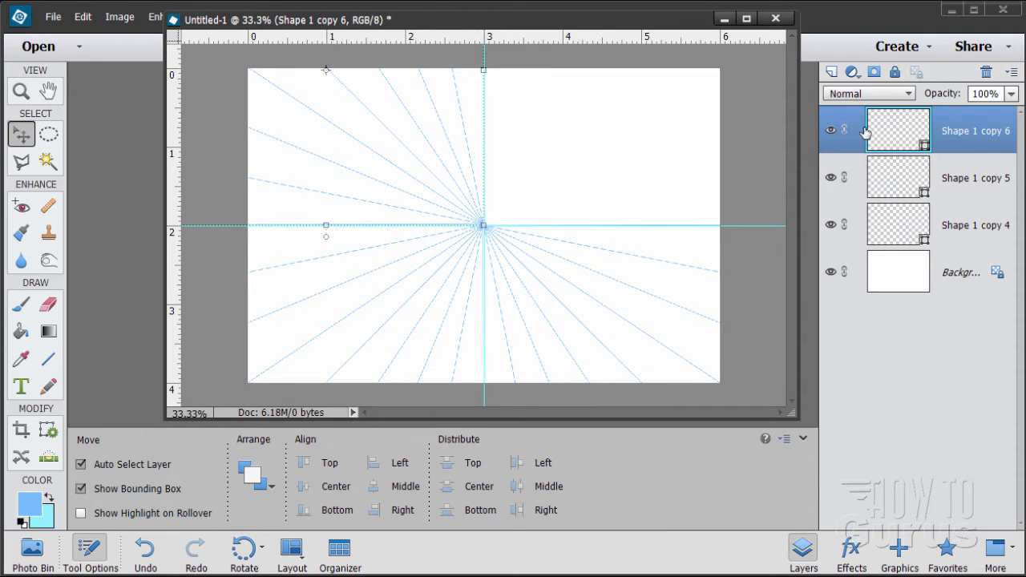
# Duplicate the merged-line layer Shape 1 copy 6 and rotate the duplicate 90 degrees about its lower-right corner at the canvas centre
pyautogui.moveTo(882, 136); pyautogui.dragTo(832, 72)
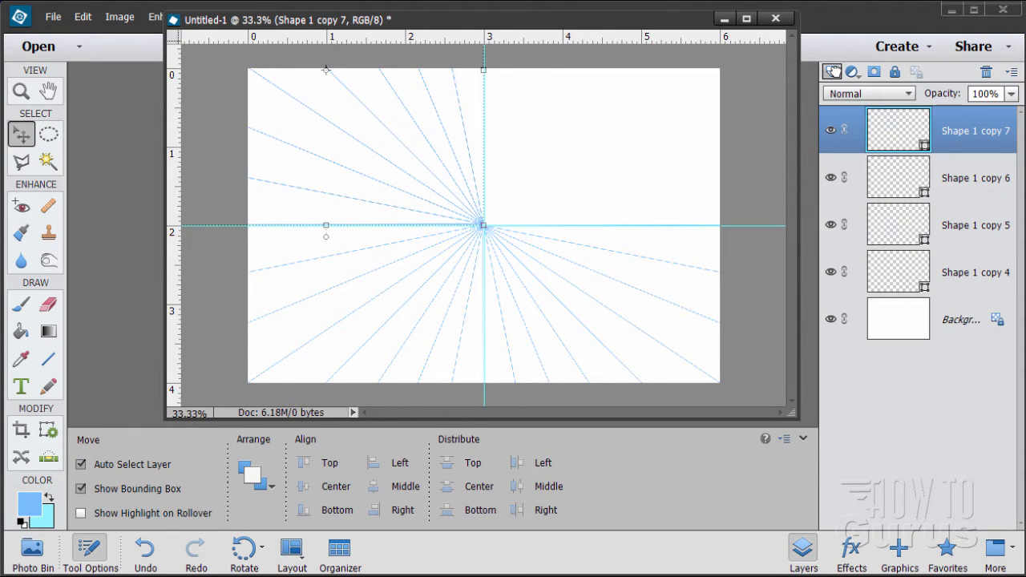
pyautogui.click(120, 16)
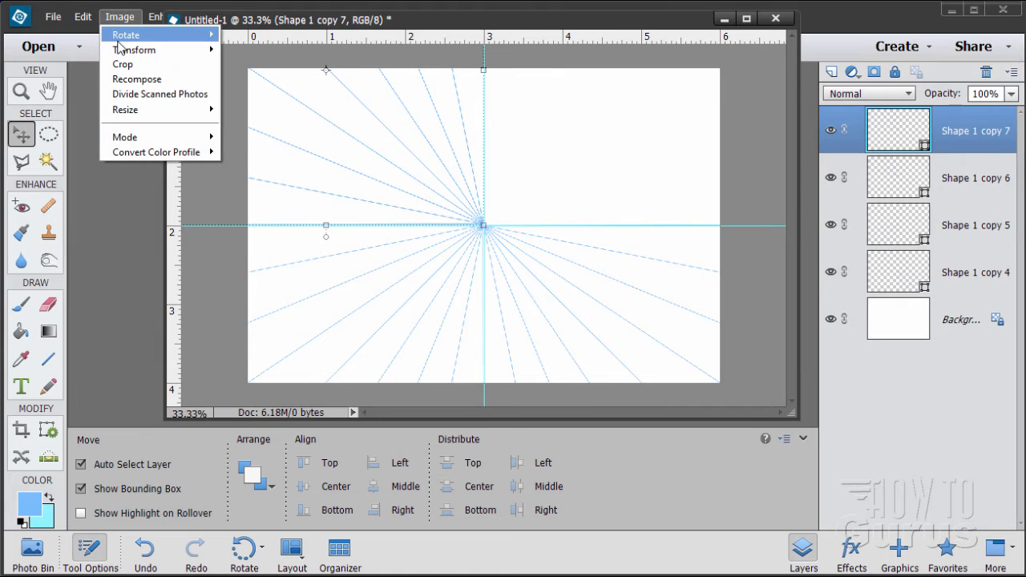
pyautogui.moveTo(152, 35)
pyautogui.click(268, 136)
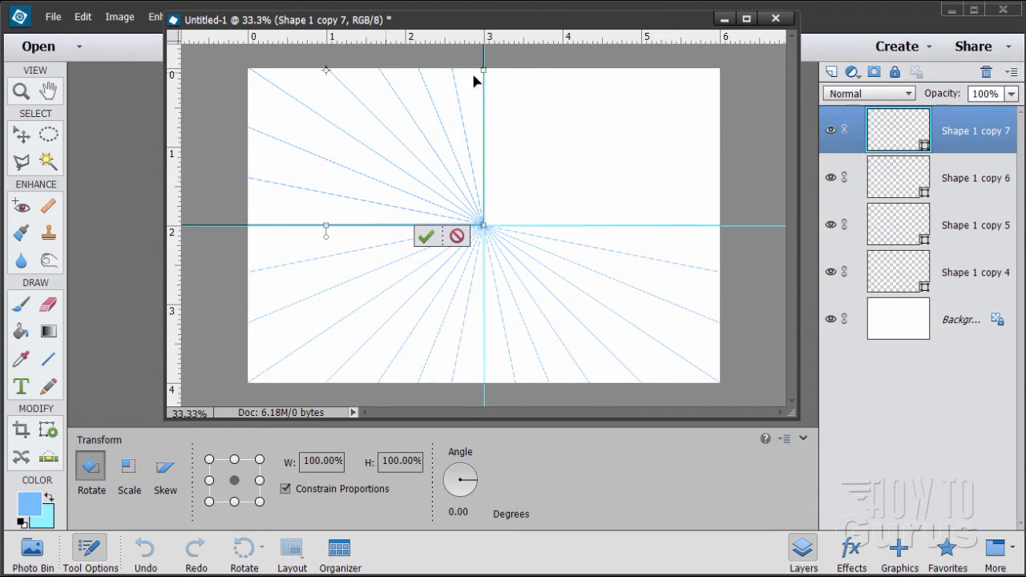
pyautogui.click(260, 502)
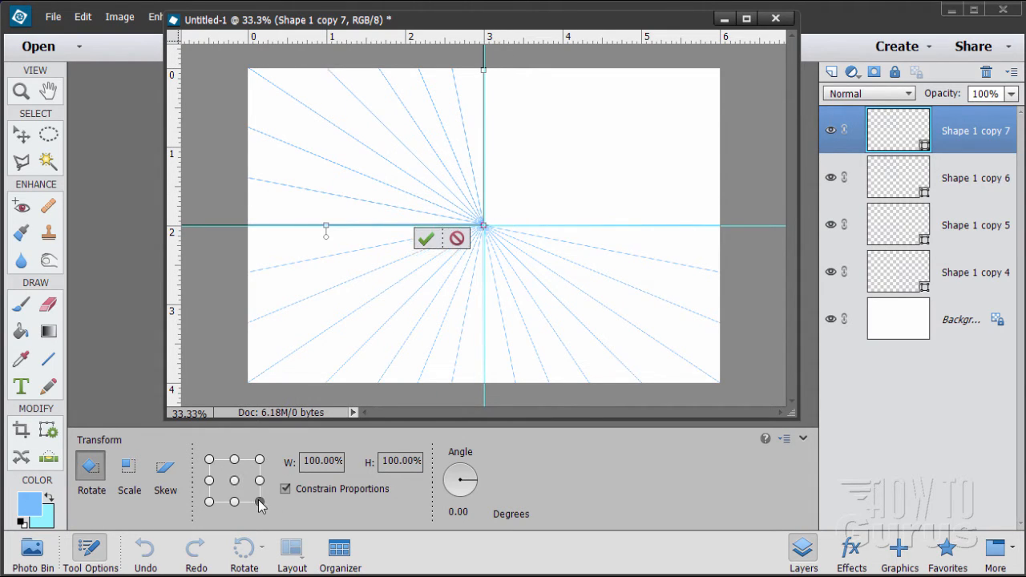
pyautogui.click(463, 511)
pyautogui.write('90')
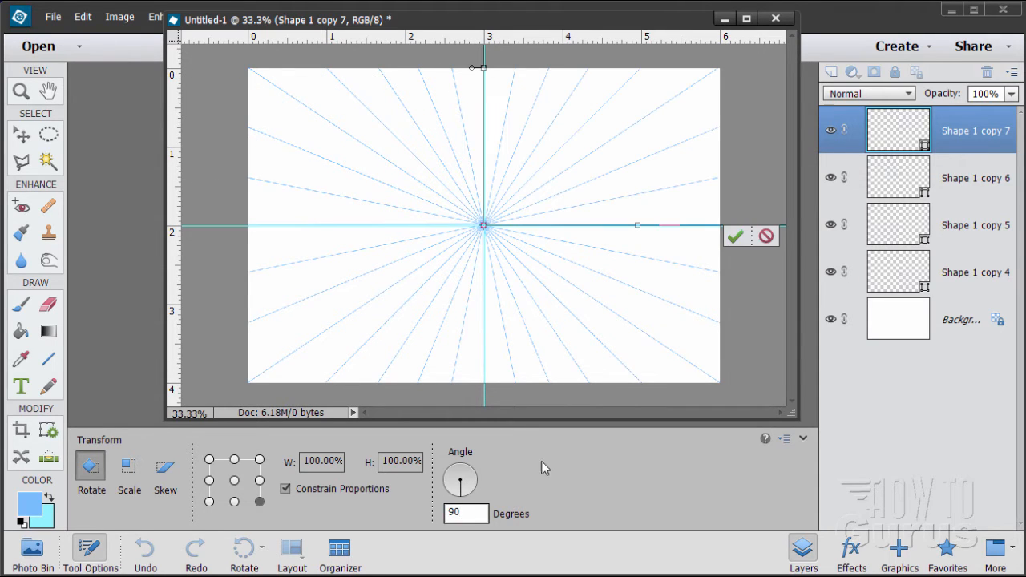
pyautogui.click(735, 236)
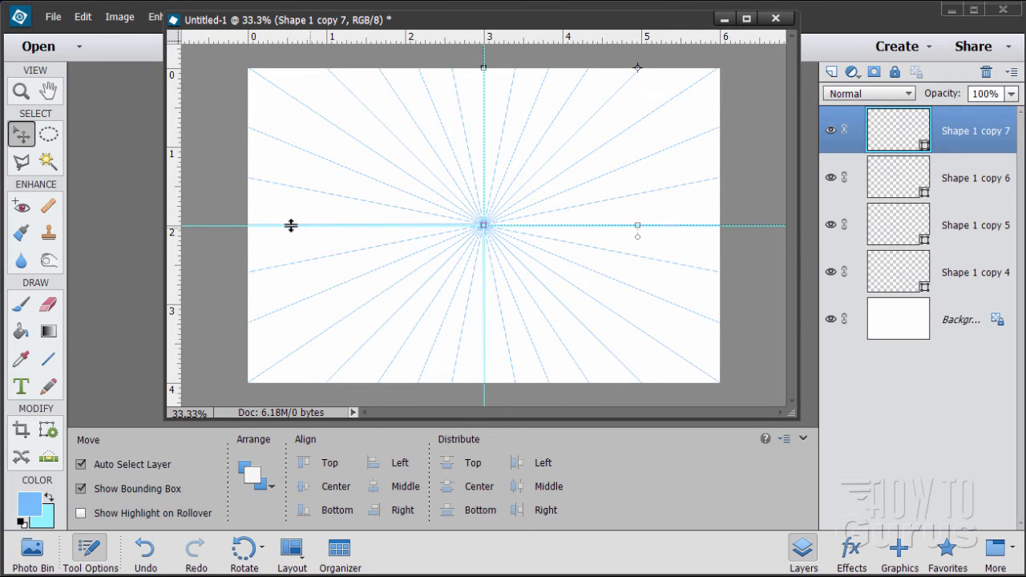
# Clear the guides from the document and select the Background layer
pyautogui.moveTo(424, 20); pyautogui.dragTo(418, 90)
pyautogui.click(328, 17)
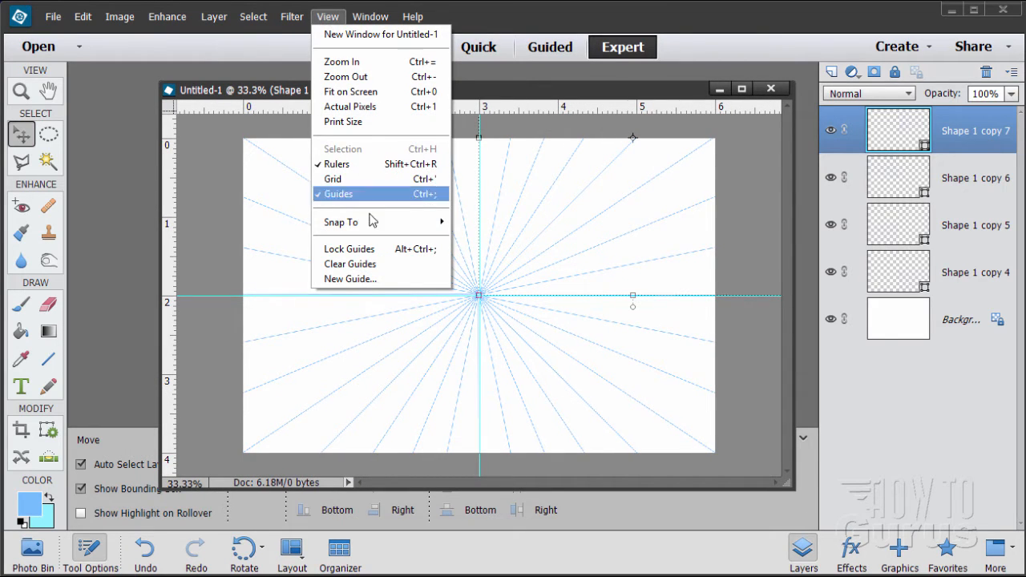
pyautogui.click(357, 263)
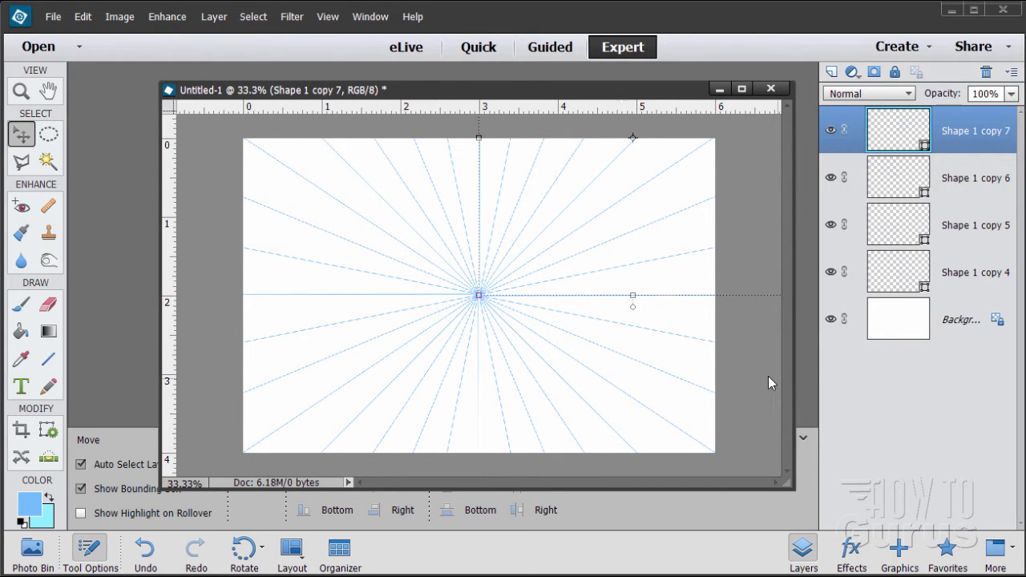
pyautogui.click(943, 333)
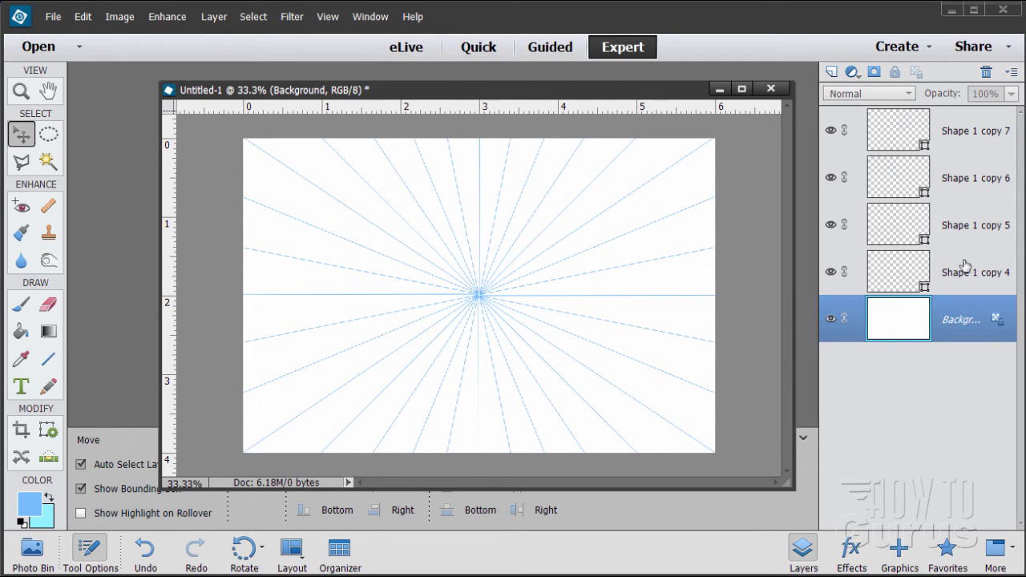
# Select the layers Shape 1 copy 7 through Shape 1 copy 4 and merge them into one shape layer
pyautogui.click(955, 133)
pyautogui.keyDown('shift'); pyautogui.click(954, 283); pyautogui.keyUp('shift')
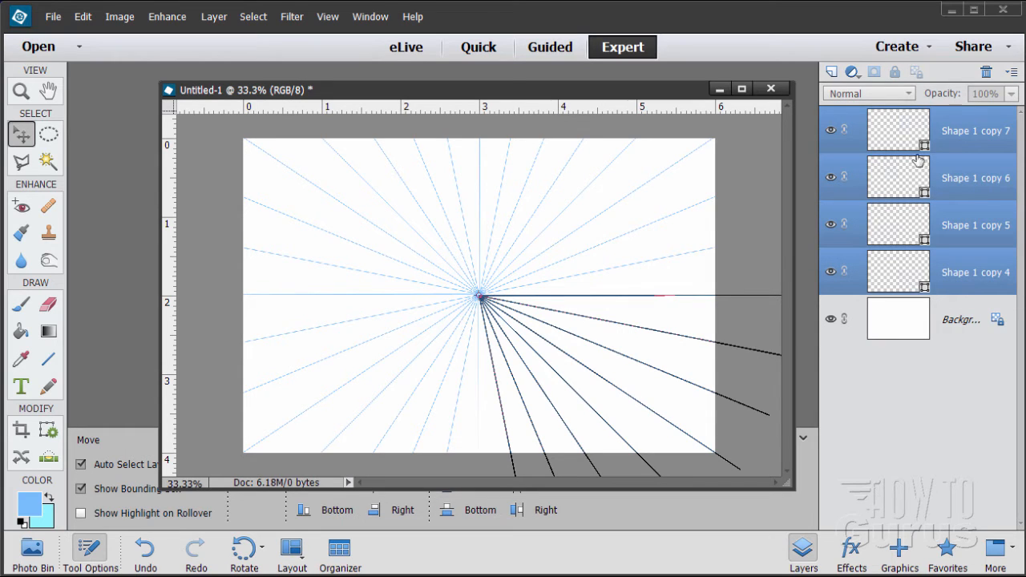
pyautogui.rightClick(940, 263)
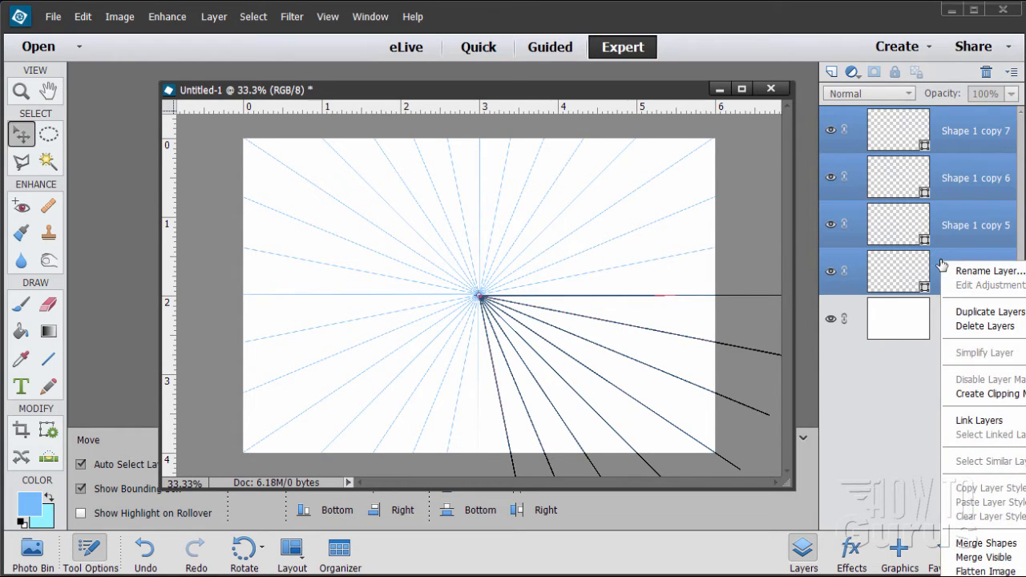
pyautogui.click(972, 544)
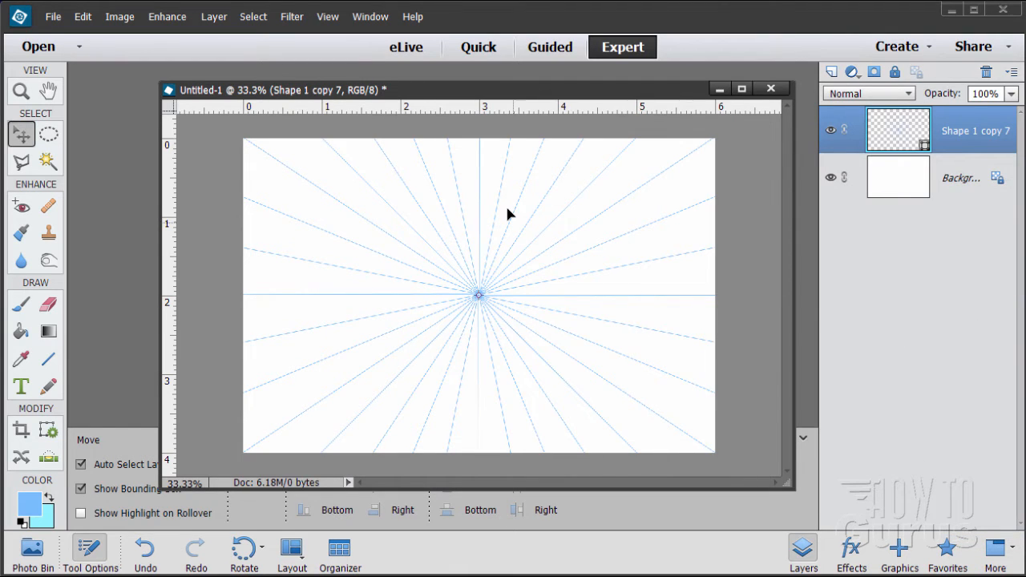
# Draw a small blue circle with the Ellipse tool, from its centre, beside the gap where the radiating lines meet
pyautogui.click(29, 93)
pyautogui.click(490, 277)
pyautogui.click(491, 278)
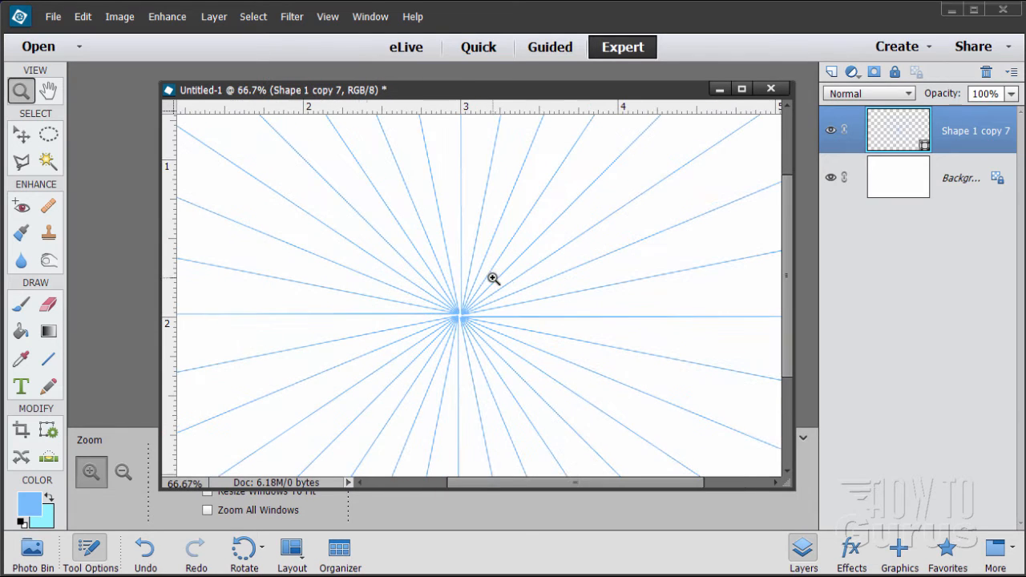
pyautogui.click(461, 310)
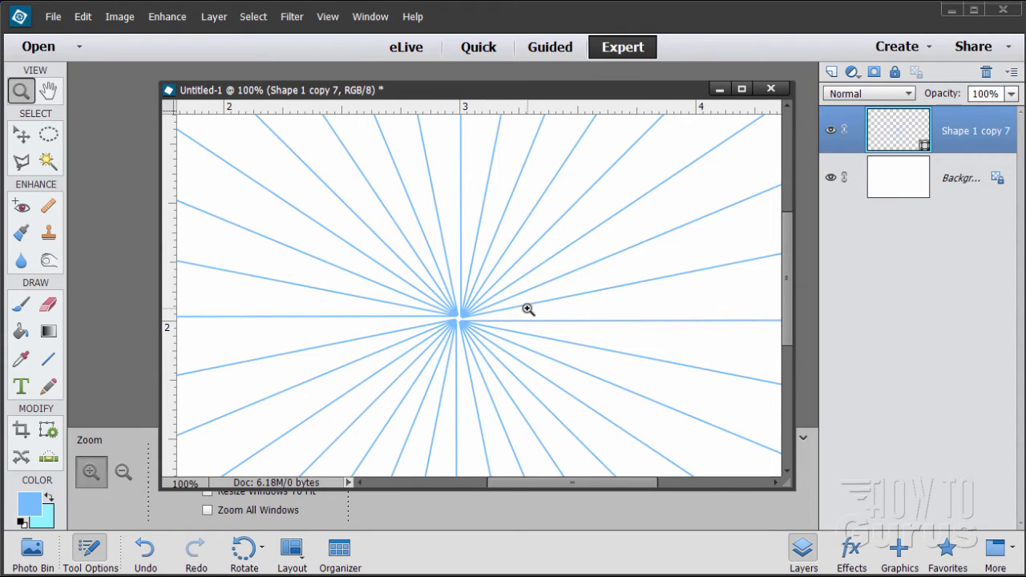
pyautogui.click(461, 321)
pyautogui.click(458, 321)
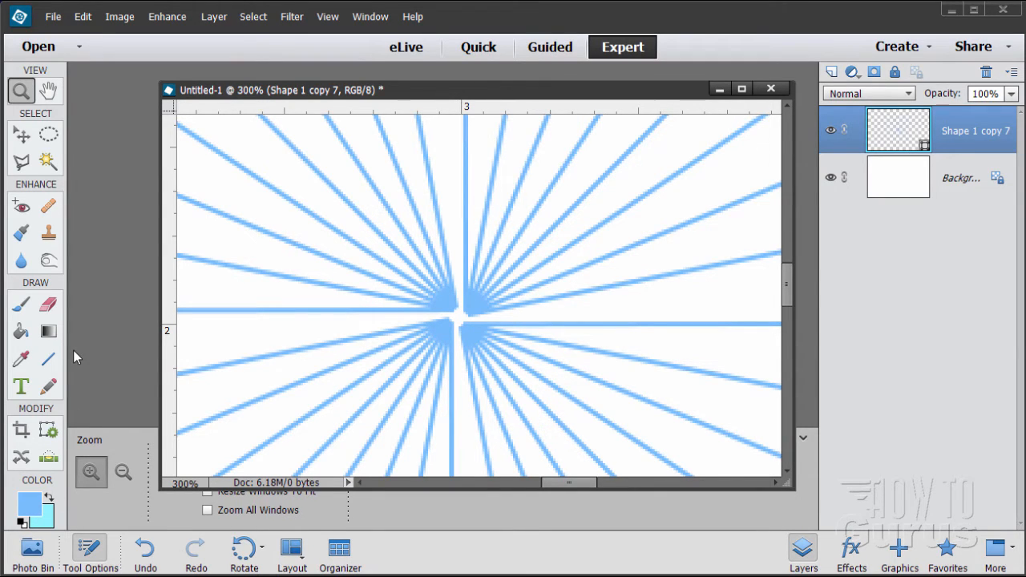
pyautogui.click(48, 358)
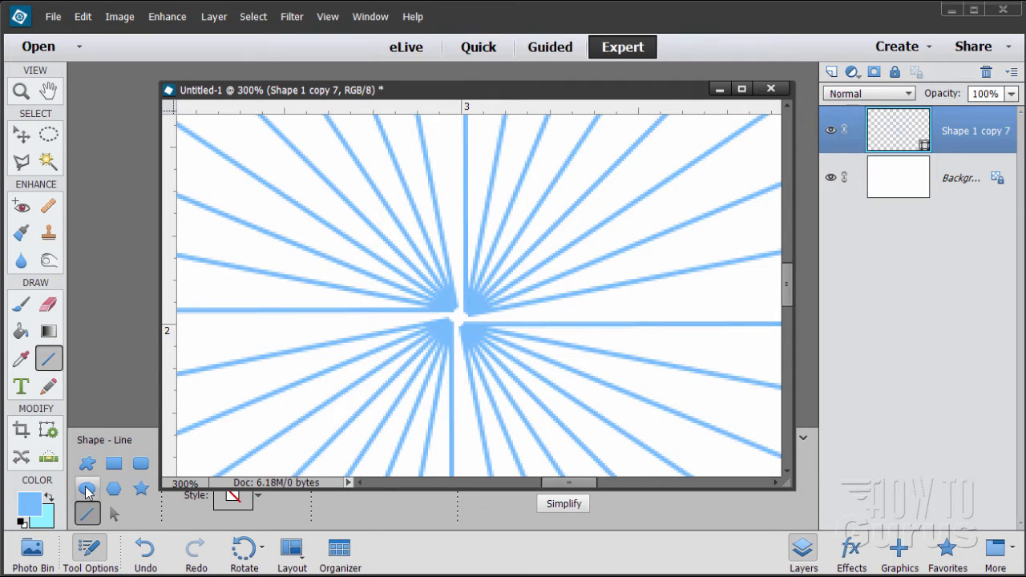
pyautogui.click(86, 489)
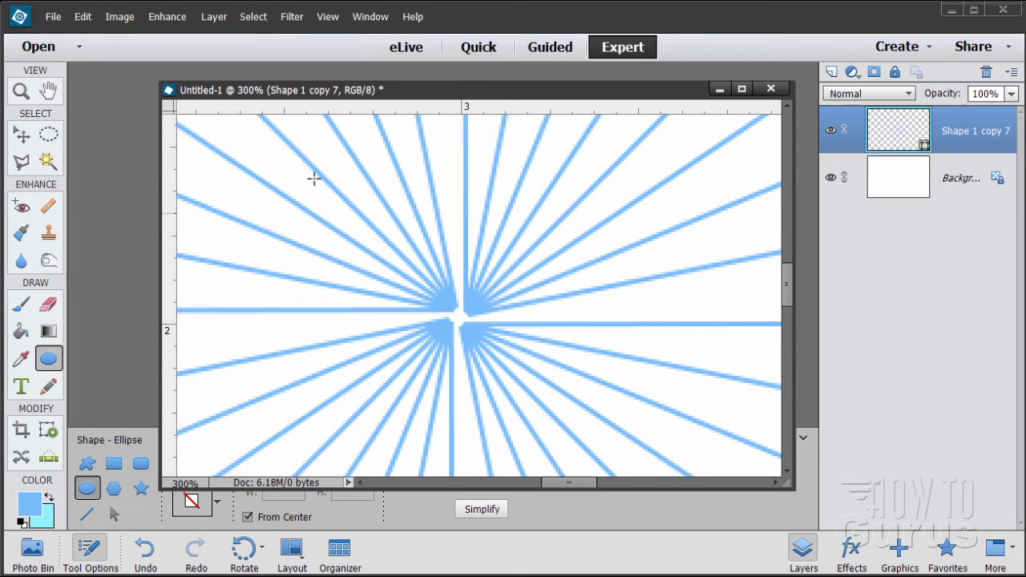
pyautogui.moveTo(296, 100); pyautogui.dragTo(513, 121)
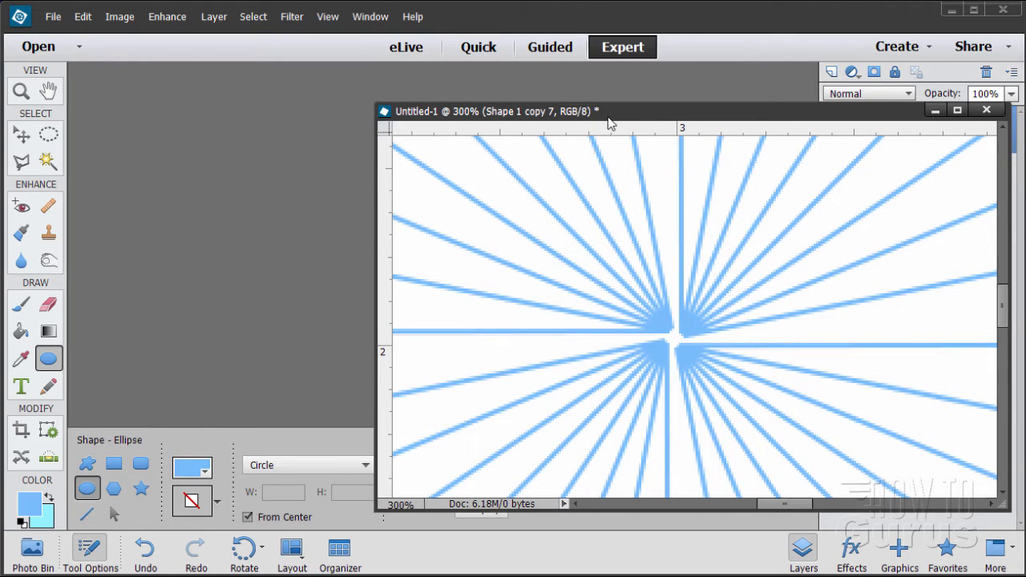
pyautogui.moveTo(608, 122); pyautogui.dragTo(383, 108)
pyautogui.moveTo(432, 309); pyautogui.dragTo(441, 328)
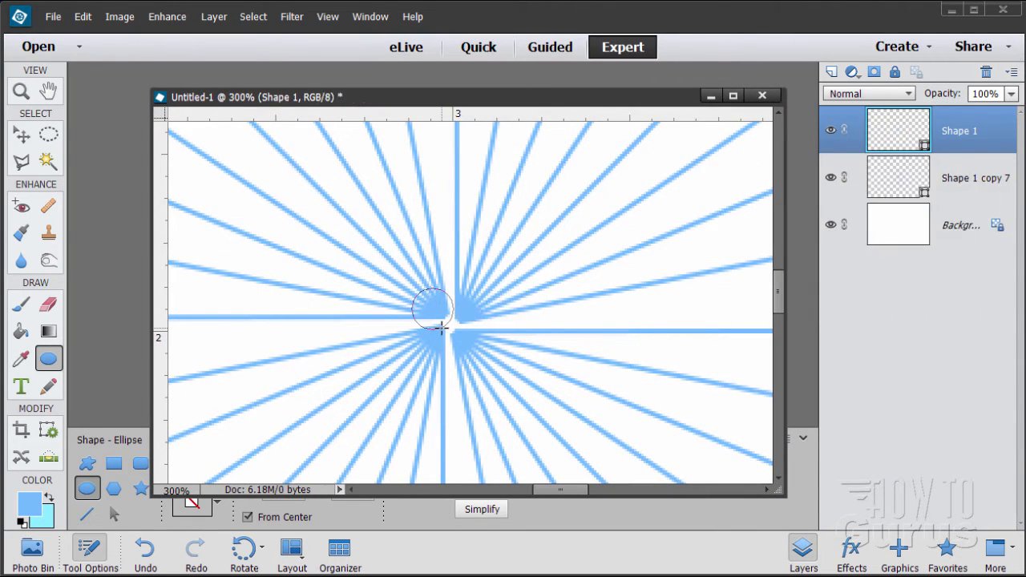
# Move the small circle over the canvas centre so it covers the gap between the radiating lines
pyautogui.click(24, 135)
pyautogui.moveTo(439, 318); pyautogui.dragTo(456, 331)
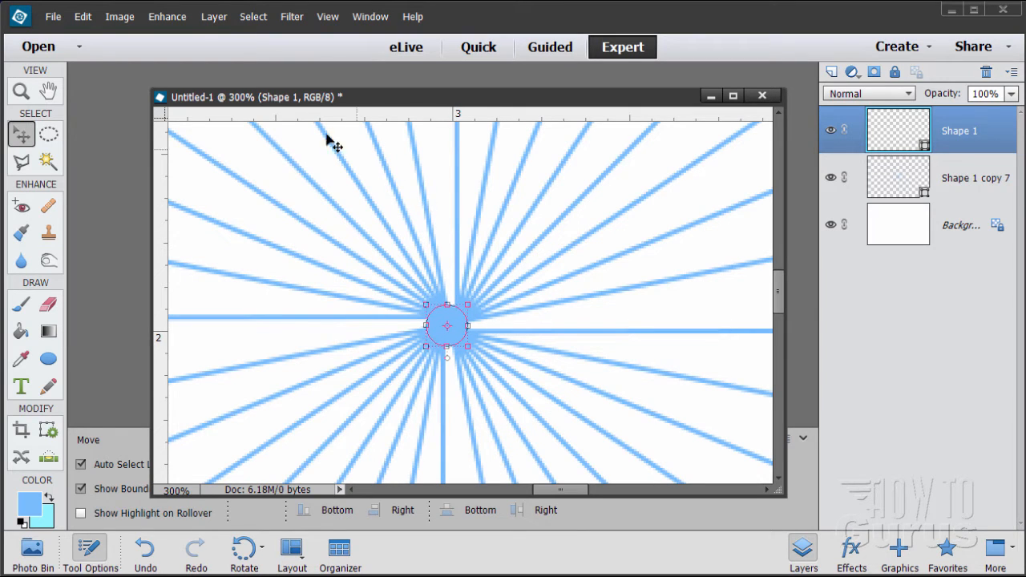
pyautogui.moveTo(300, 101); pyautogui.dragTo(742, 116)
pyautogui.click(48, 358)
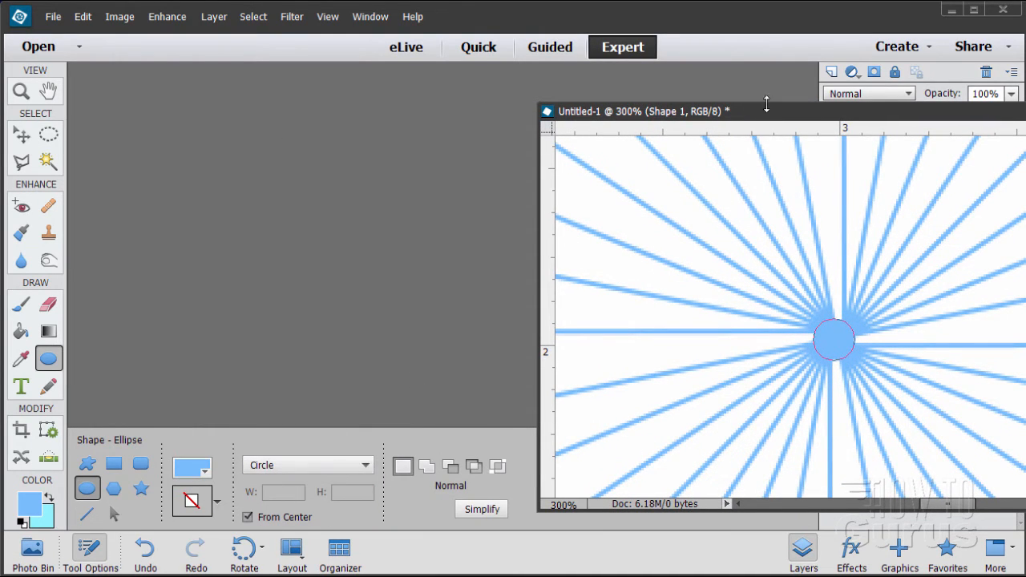
pyautogui.moveTo(773, 120); pyautogui.dragTo(369, 102)
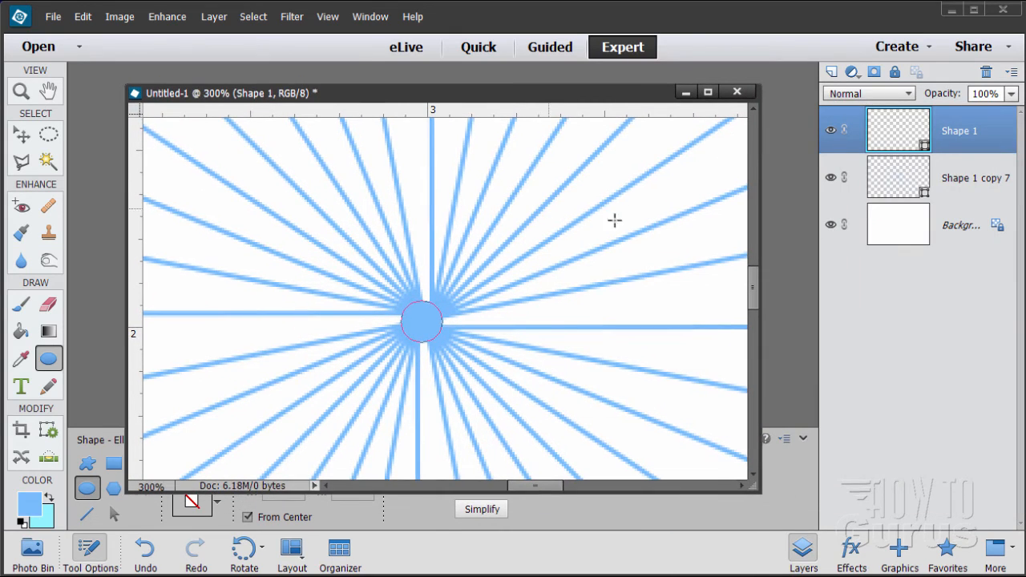
pyautogui.keyDown('ctrl'); pyautogui.click(901, 180); pyautogui.keyUp('ctrl')
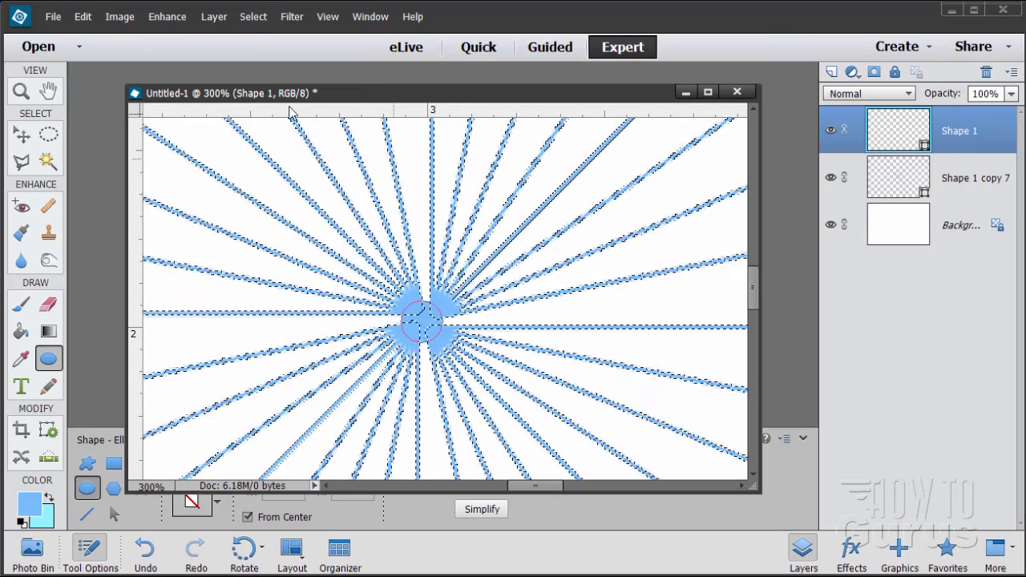
pyautogui.click(253, 16)
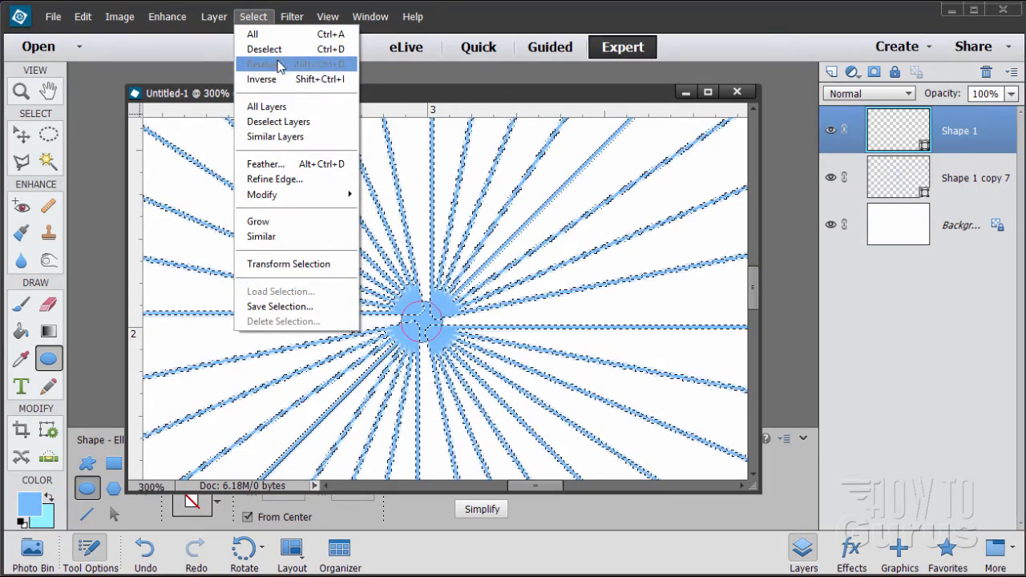
pyautogui.click(264, 49)
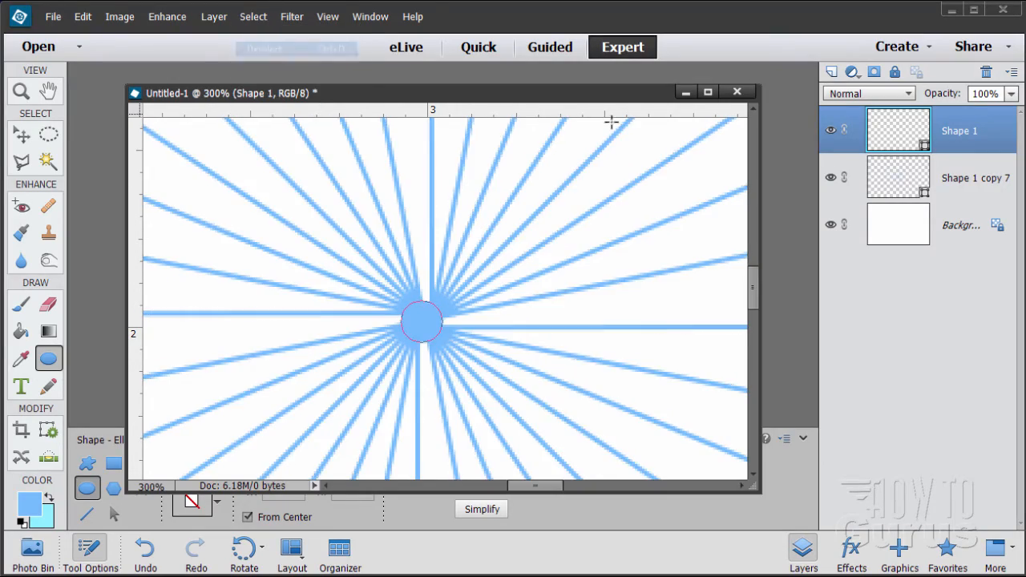
# Select the circle layer Shape 1 together with Shape 1 copy 7 and merge the two shapes
pyautogui.keyDown('shift'); pyautogui.click(908, 185); pyautogui.keyUp('shift')
pyautogui.rightClick(906, 185)
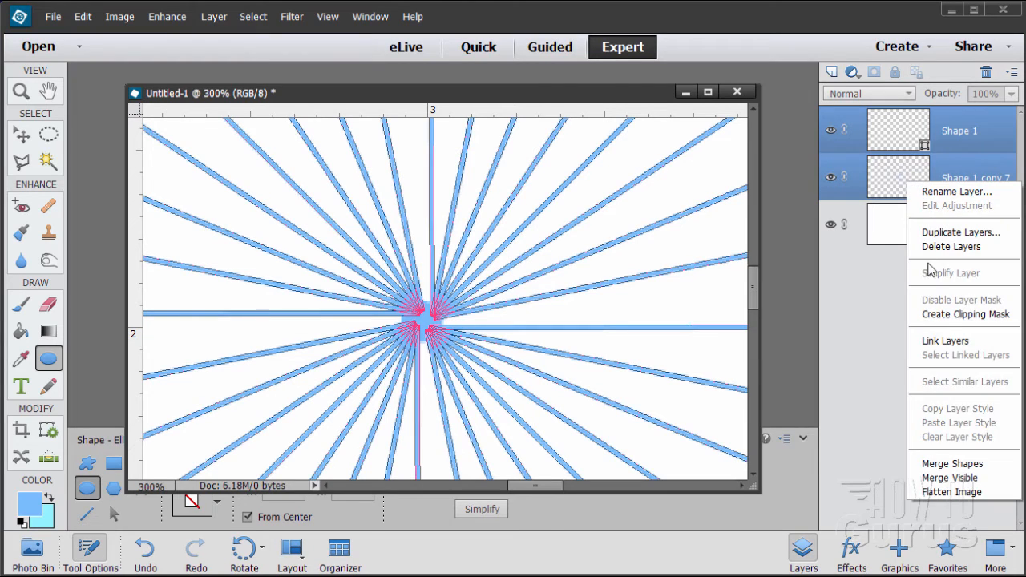
pyautogui.click(952, 465)
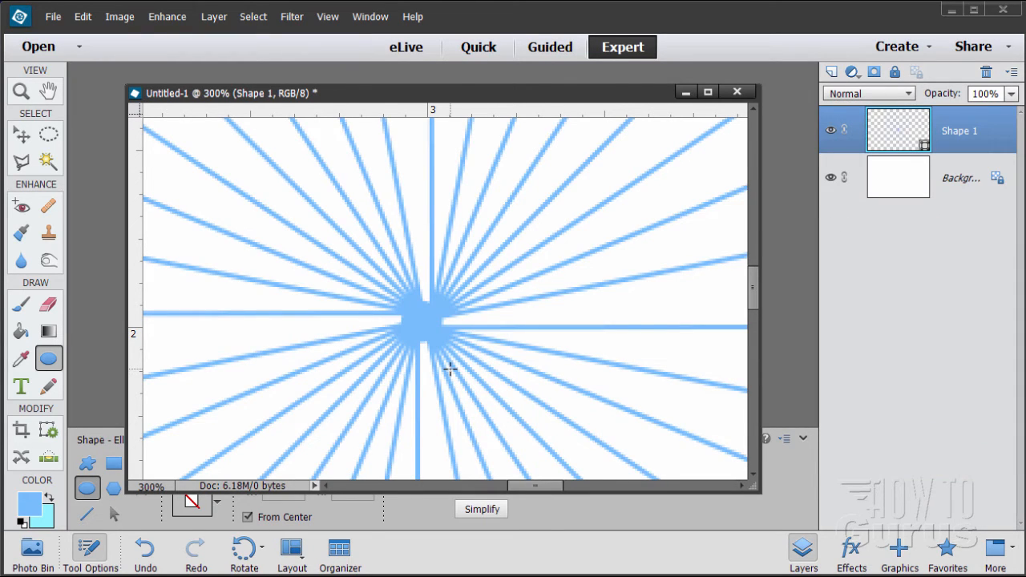
# Duplicate the merged Shape 1 layer and hide the original
pyautogui.click(21, 94)
pyautogui.keyDown('alt'); pyautogui.click(459, 341); pyautogui.keyUp('alt')
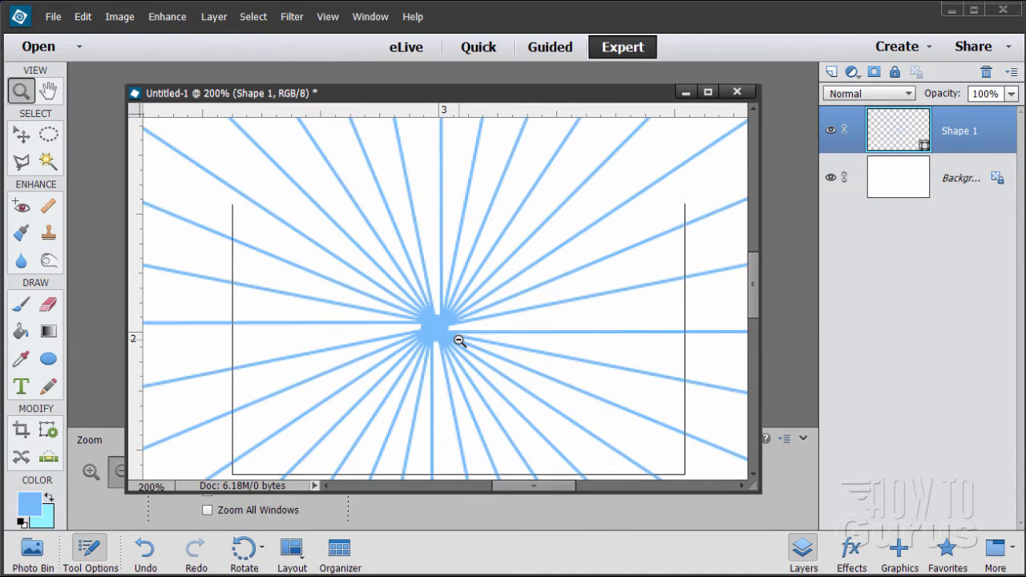
pyautogui.keyDown('alt'); pyautogui.click(459, 341); pyautogui.keyUp('alt')
pyautogui.keyDown('alt'); pyautogui.click(459, 341); pyautogui.keyUp('alt')
pyautogui.keyDown('alt'); pyautogui.click(458, 340); pyautogui.keyUp('alt')
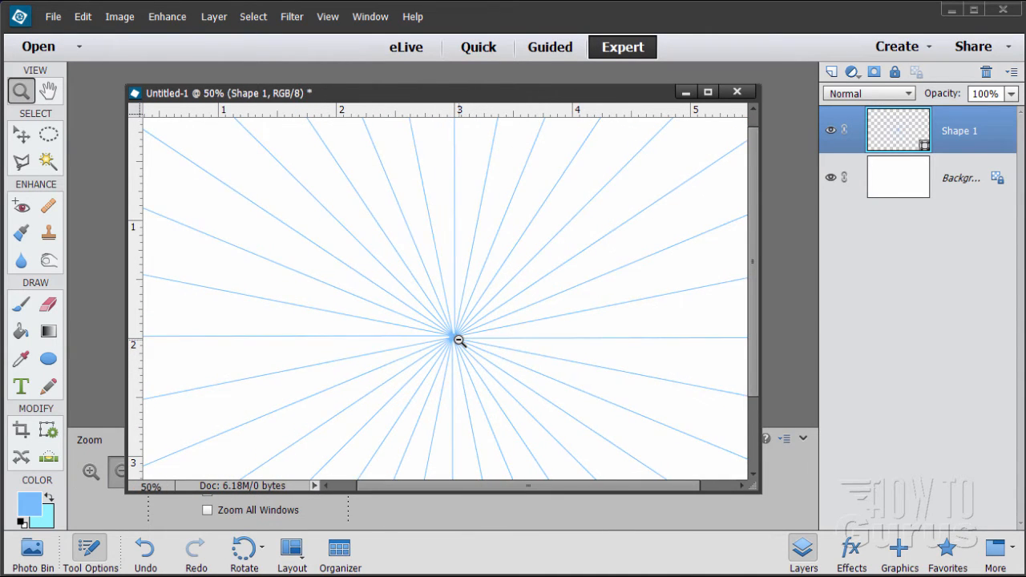
pyautogui.keyDown('alt'); pyautogui.click(459, 341); pyautogui.keyUp('alt')
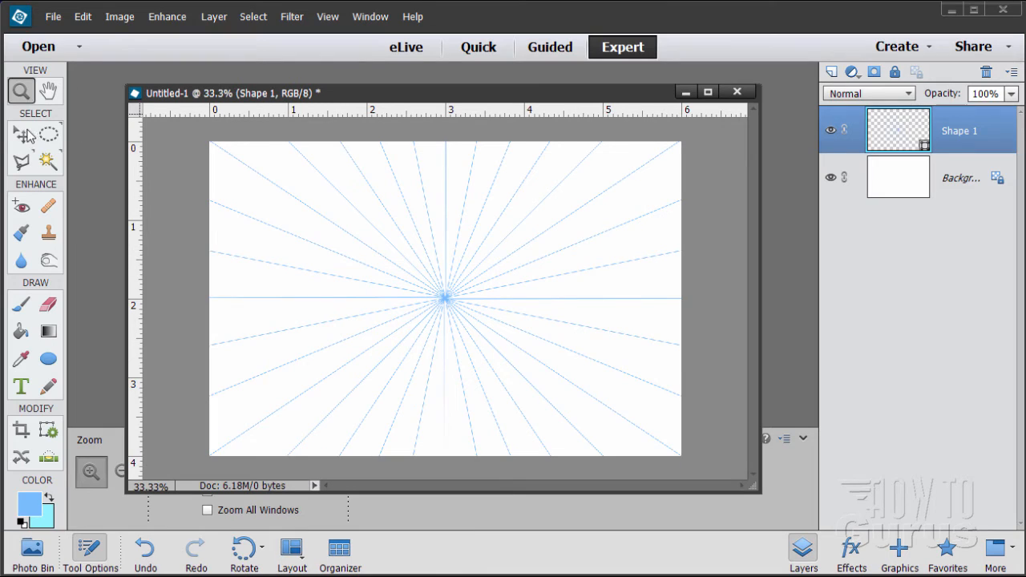
pyautogui.click(22, 134)
pyautogui.click(22, 331)
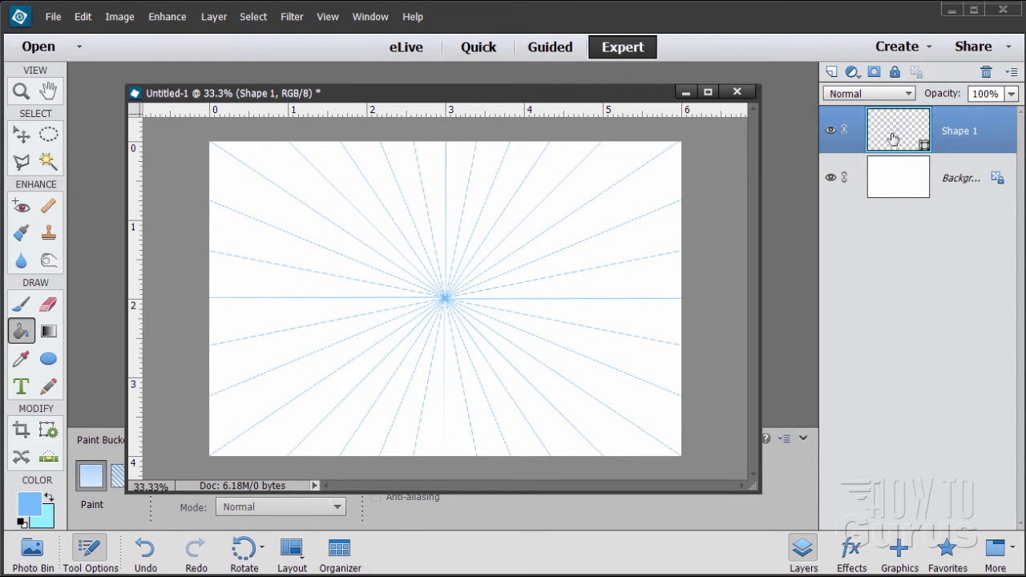
pyautogui.moveTo(893, 139); pyautogui.dragTo(833, 71)
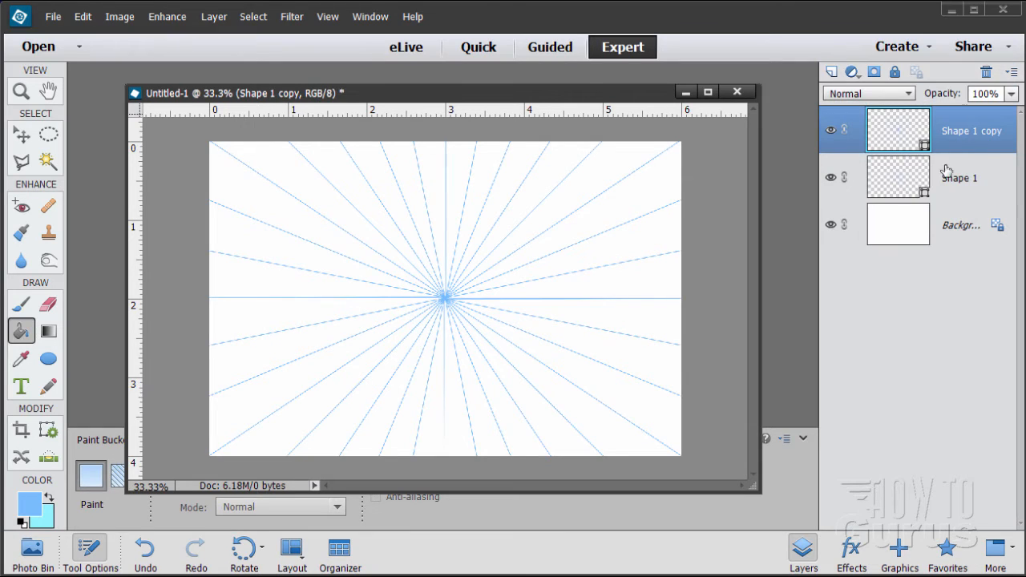
pyautogui.click(833, 178)
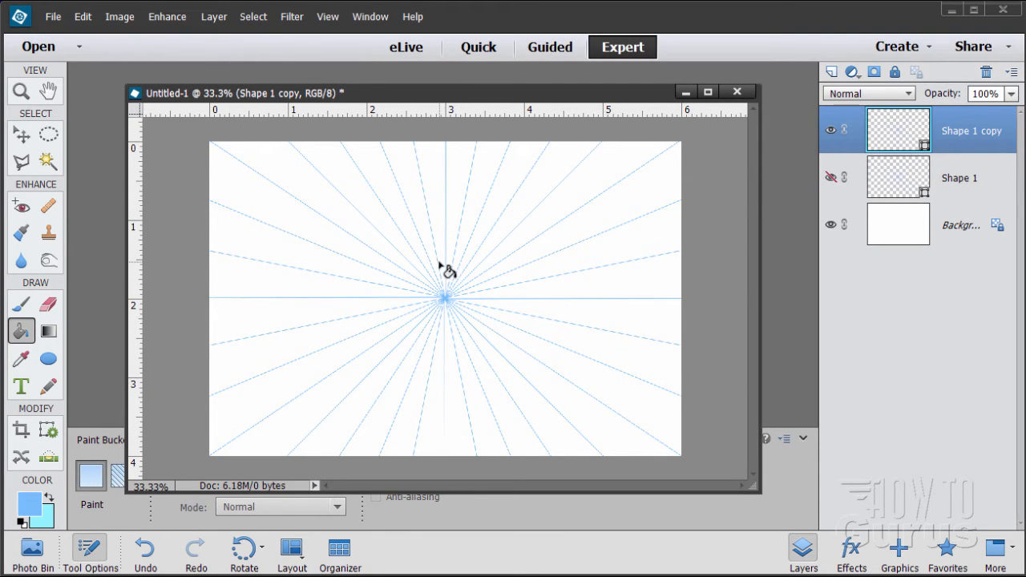
# Simplify the Shape 1 copy layer and fill every other wedge around the centre with the blue foreground colour using the Paint Bucket
pyautogui.rightClick(962, 136)
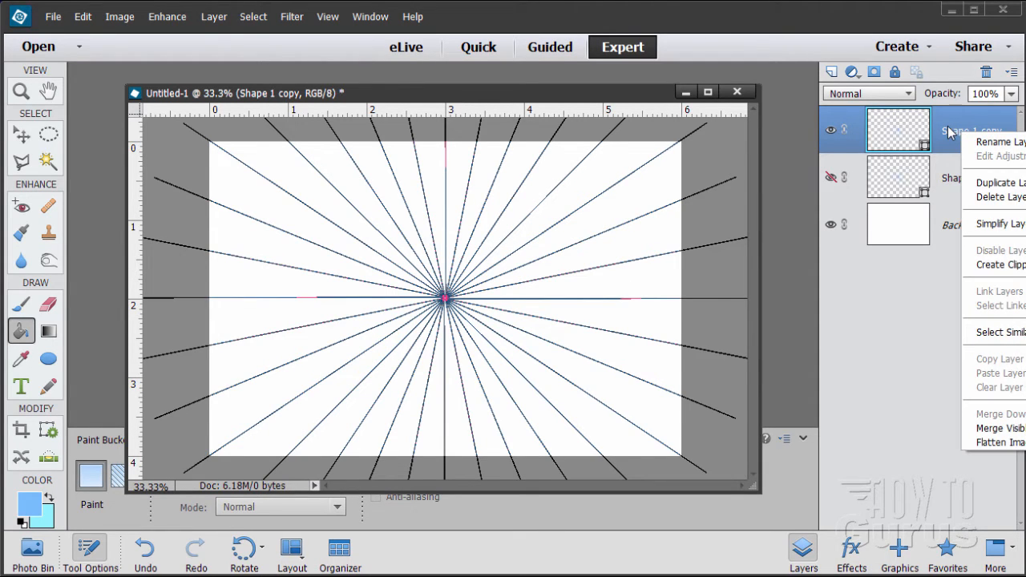
pyautogui.click(994, 224)
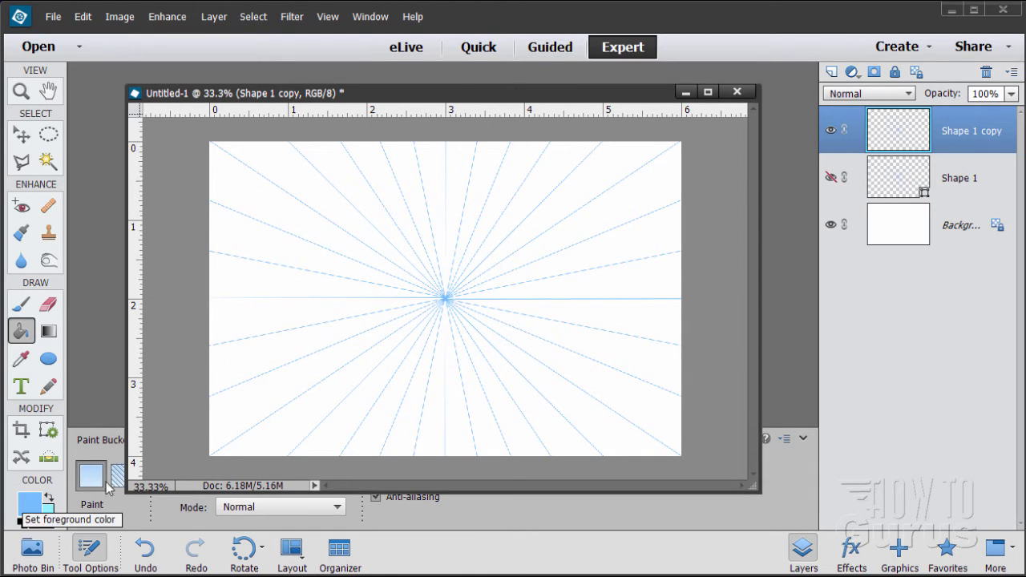
pyautogui.click(613, 288)
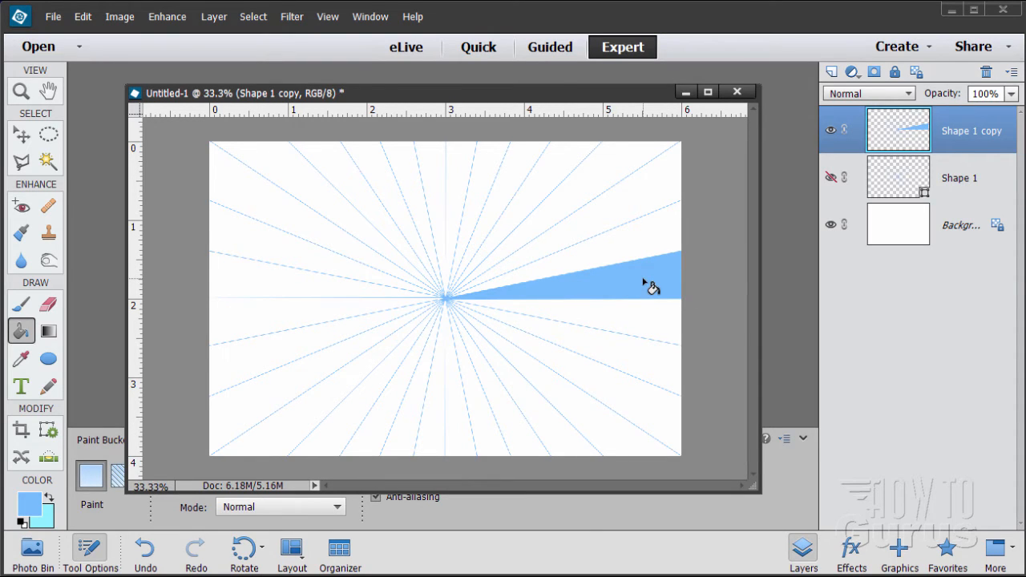
pyautogui.click(607, 361)
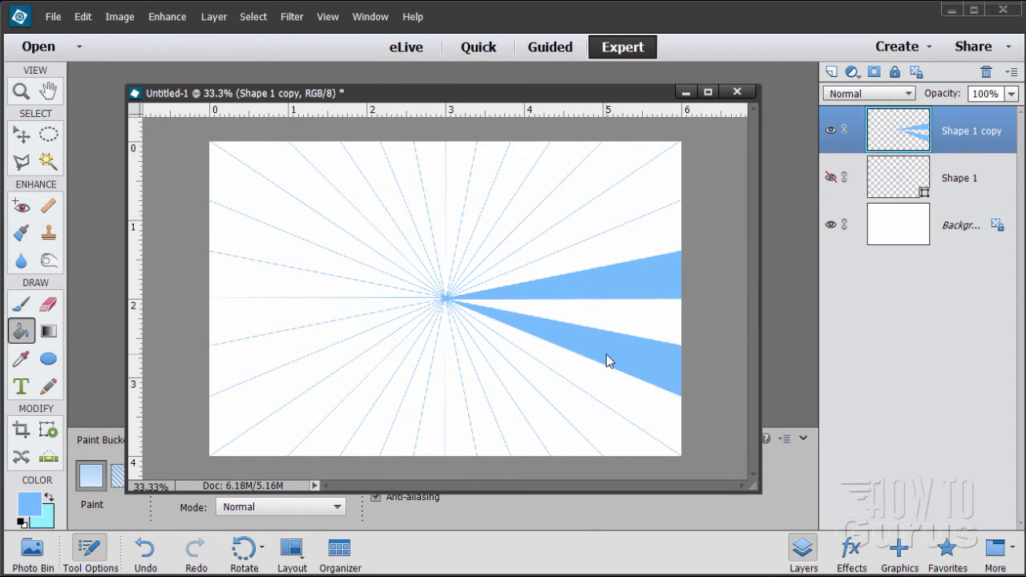
pyautogui.click(584, 416)
pyautogui.click(525, 445)
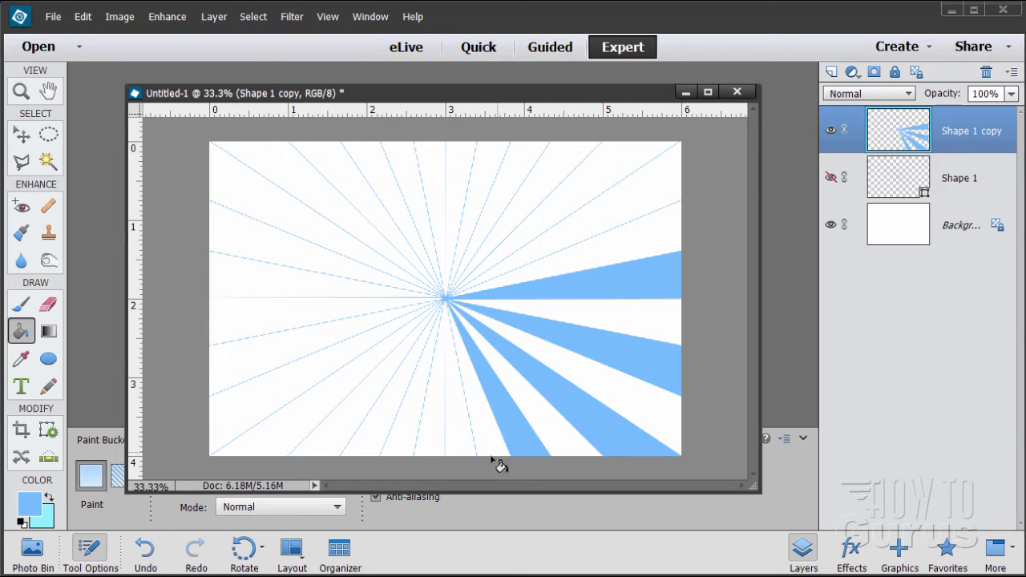
pyautogui.click(459, 447)
pyautogui.click(406, 442)
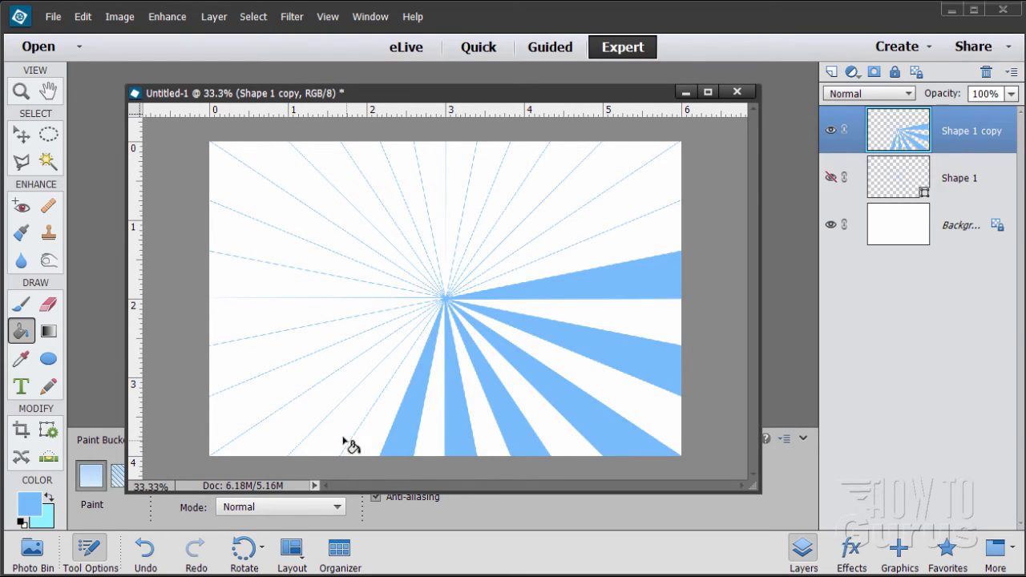
pyautogui.click(345, 441)
pyautogui.click(258, 401)
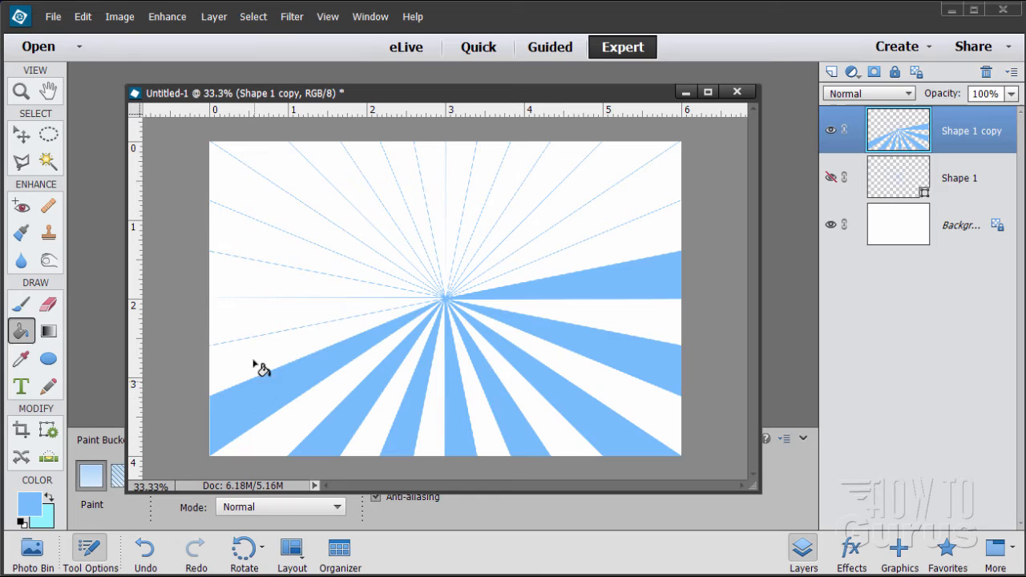
pyautogui.click(238, 325)
pyautogui.click(253, 247)
pyautogui.click(309, 192)
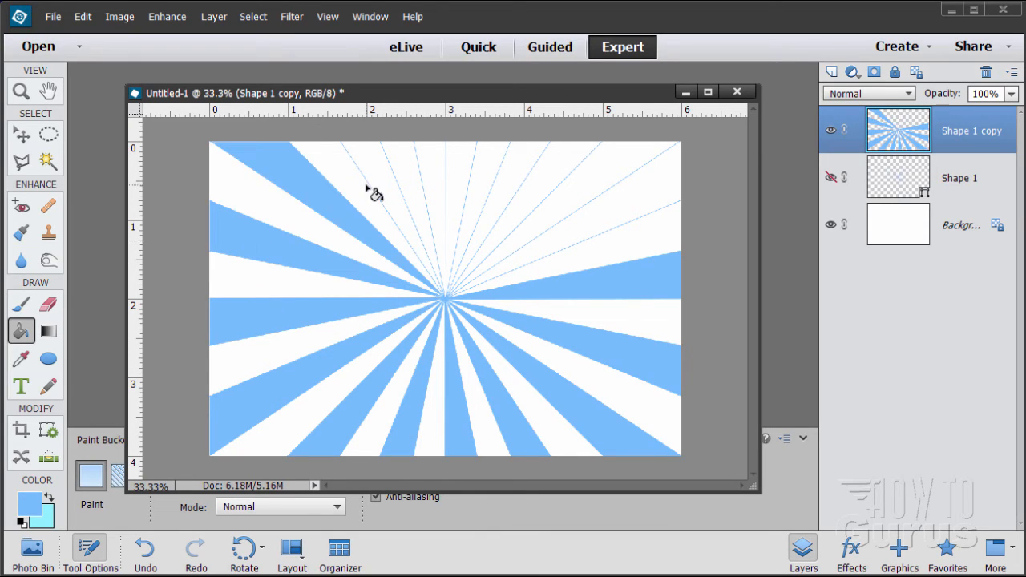
pyautogui.click(378, 172)
pyautogui.click(433, 189)
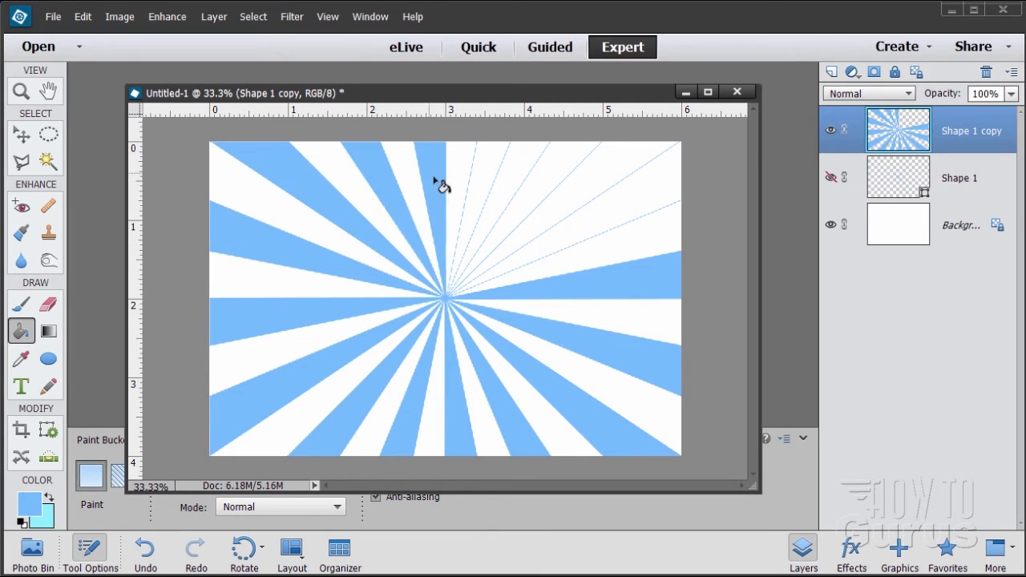
pyautogui.click(485, 179)
pyautogui.click(537, 186)
pyautogui.click(618, 215)
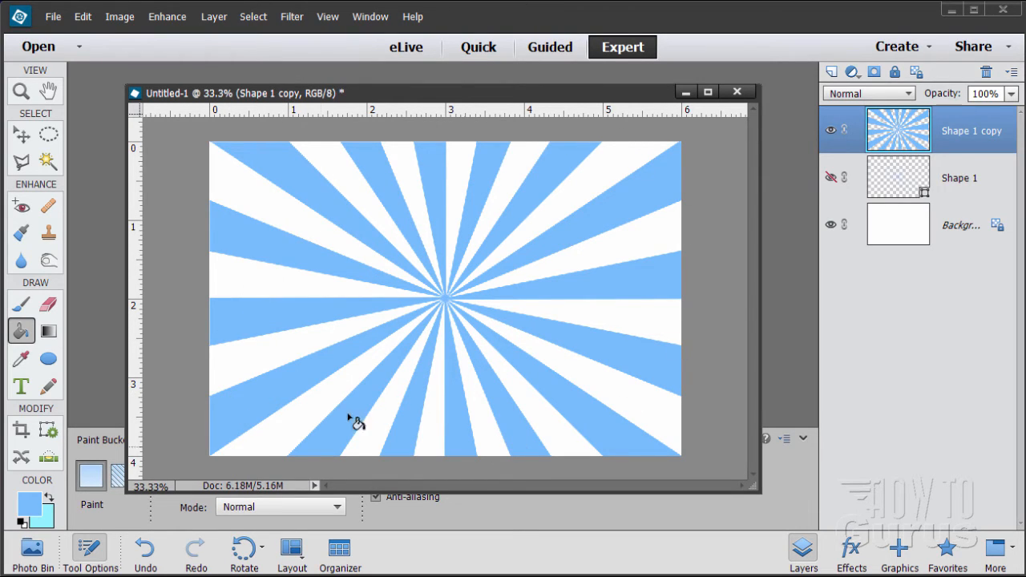
pyautogui.click(24, 135)
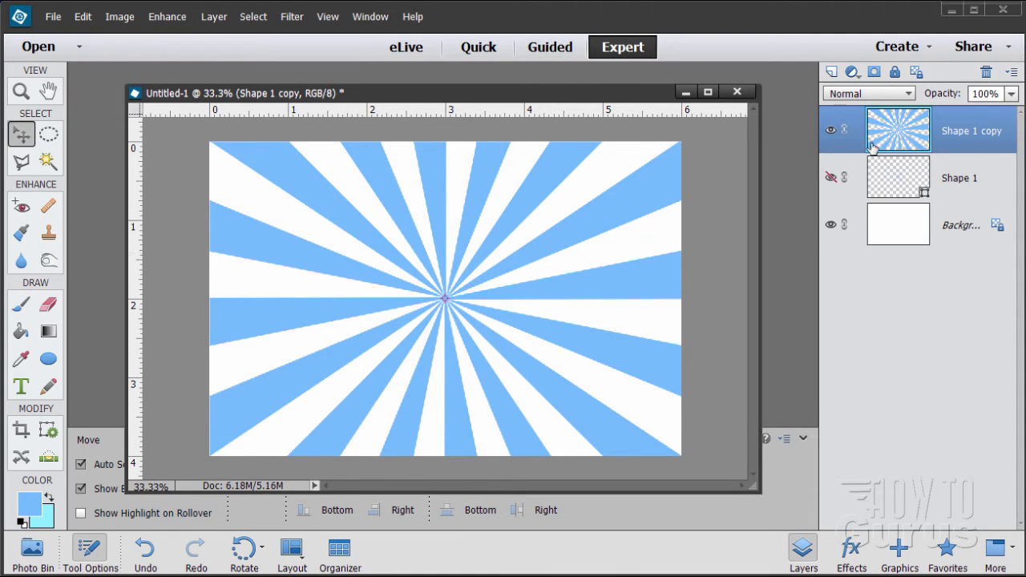
# Duplicate the Shape 1 copy layer with the original hidden, and apply the Twirl filter at an angle of 182° to the duplicate
pyautogui.moveTo(882, 136); pyautogui.dragTo(832, 71)
pyautogui.click(831, 178)
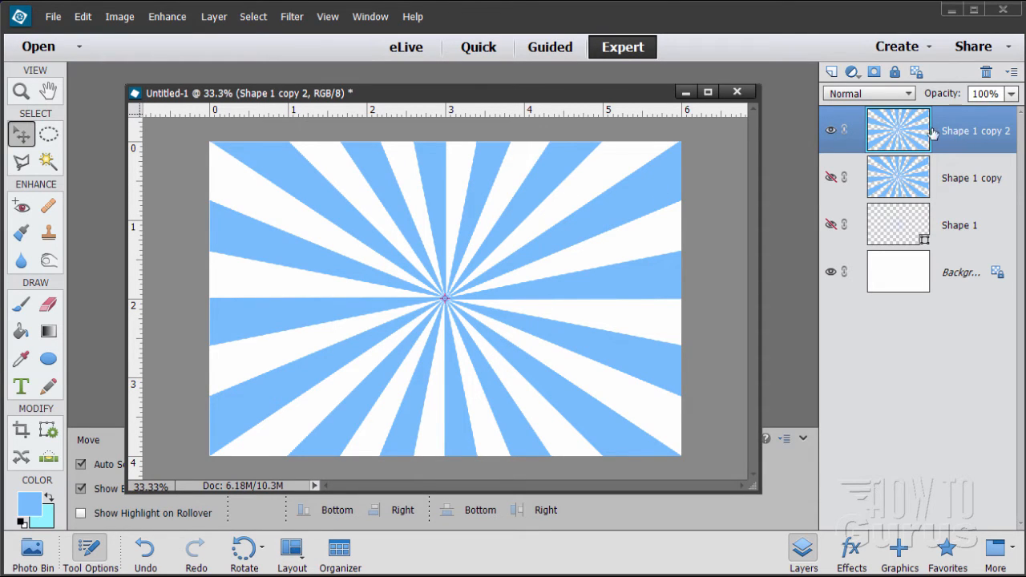
pyautogui.click(291, 16)
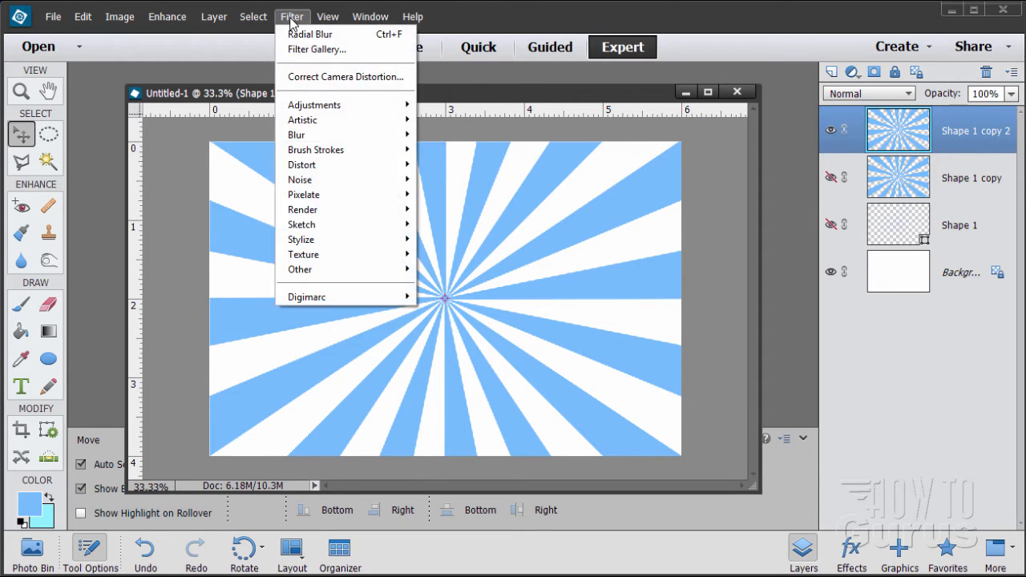
pyautogui.moveTo(331, 170)
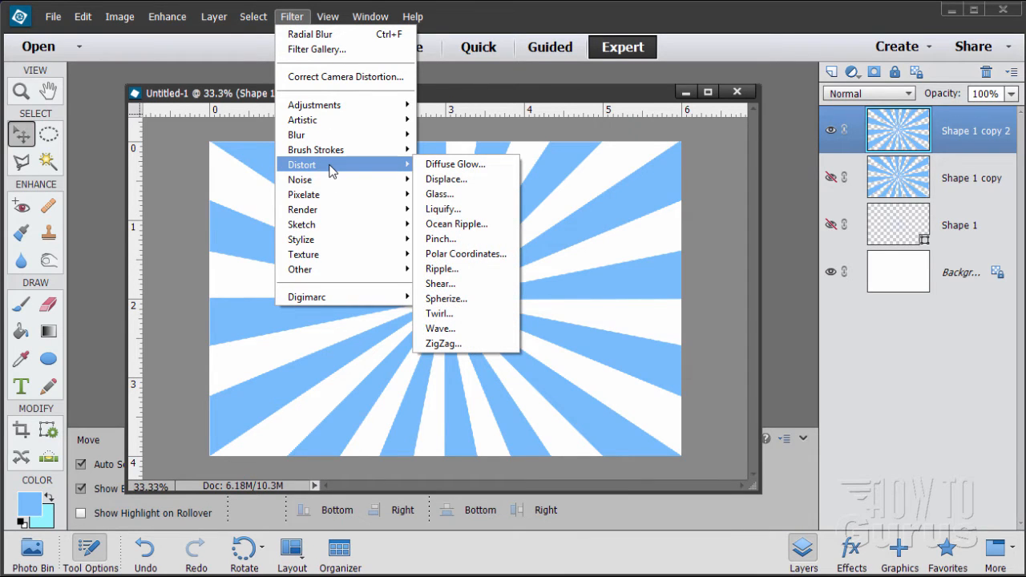
pyautogui.click(462, 318)
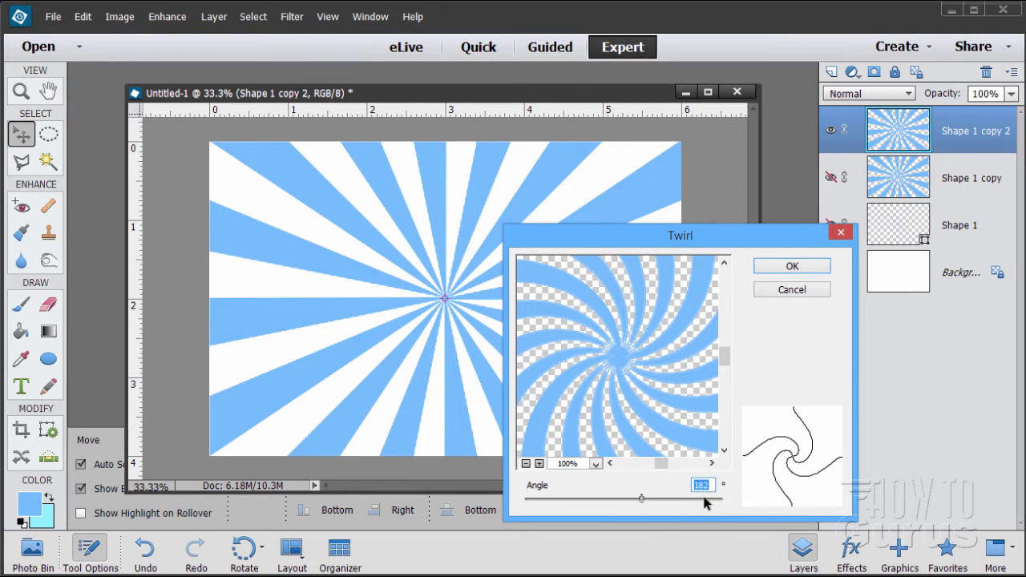
pyautogui.click(785, 271)
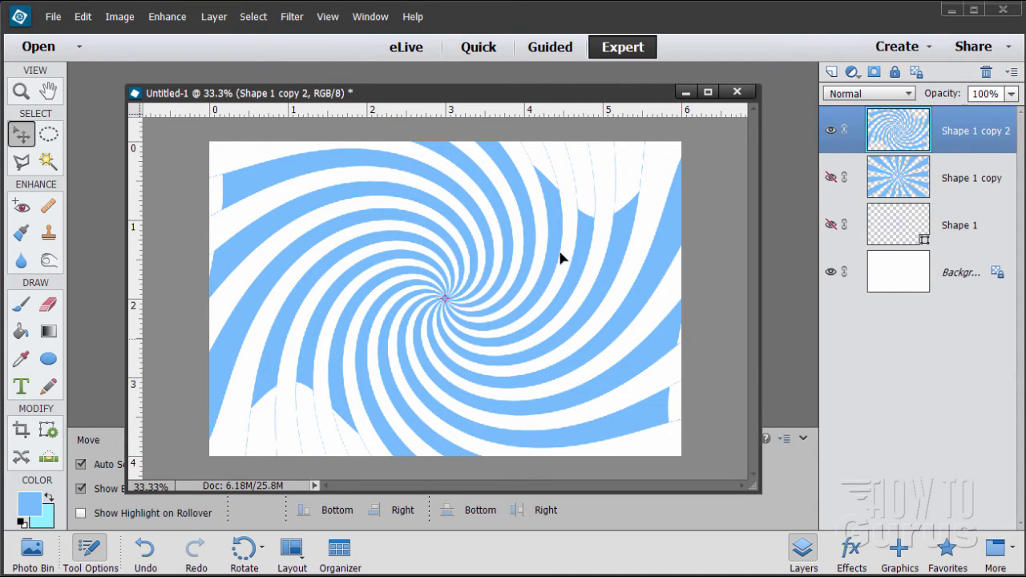
# Fill the unfilled outer ends of the twirled stripes along the canvas edges with the blue foreground colour using the Paint Bucket
pyautogui.moveTo(469, 94); pyautogui.dragTo(480, 89)
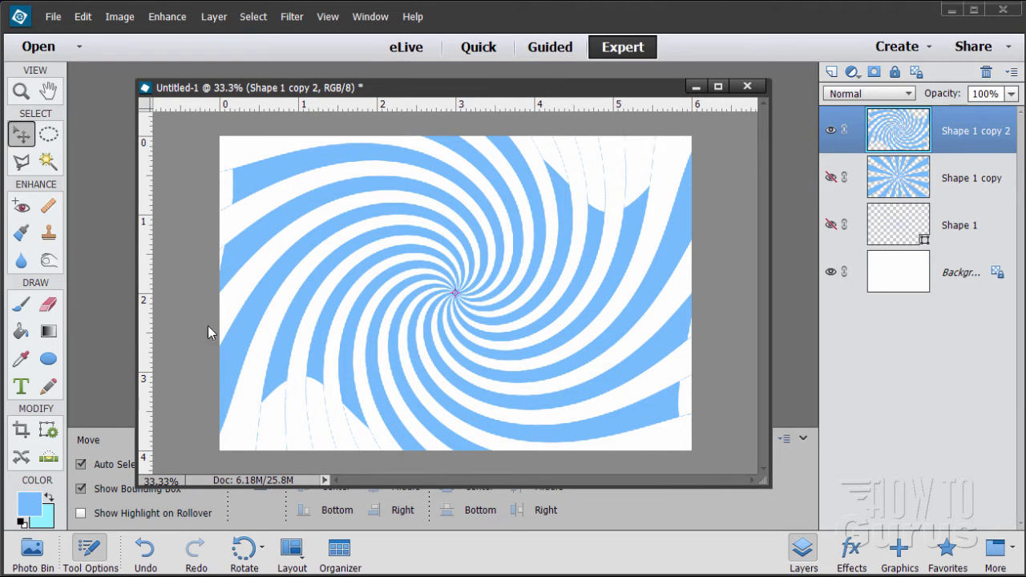
pyautogui.click(32, 332)
pyautogui.click(274, 430)
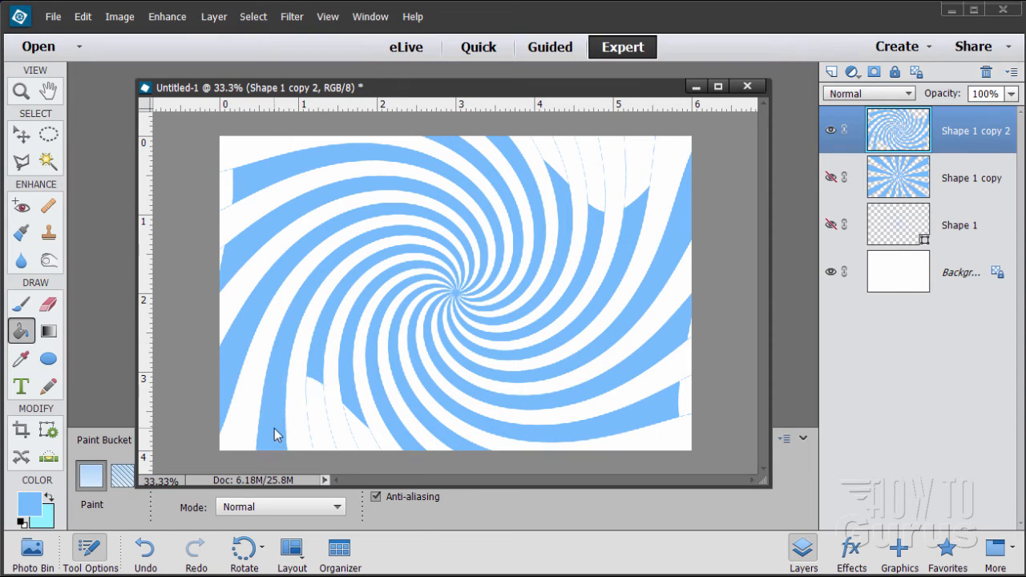
pyautogui.click(323, 431)
pyautogui.click(370, 445)
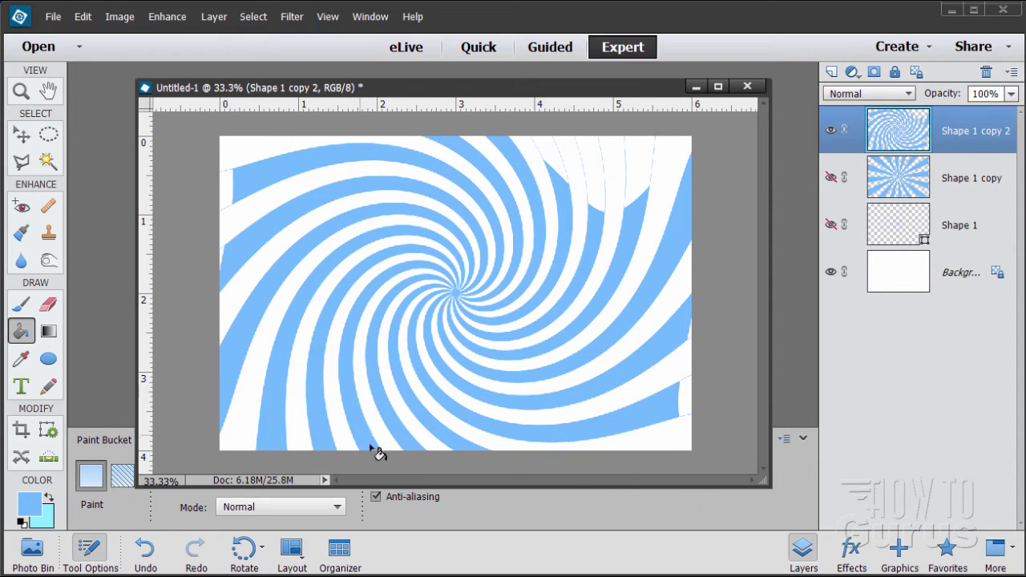
pyautogui.click(688, 394)
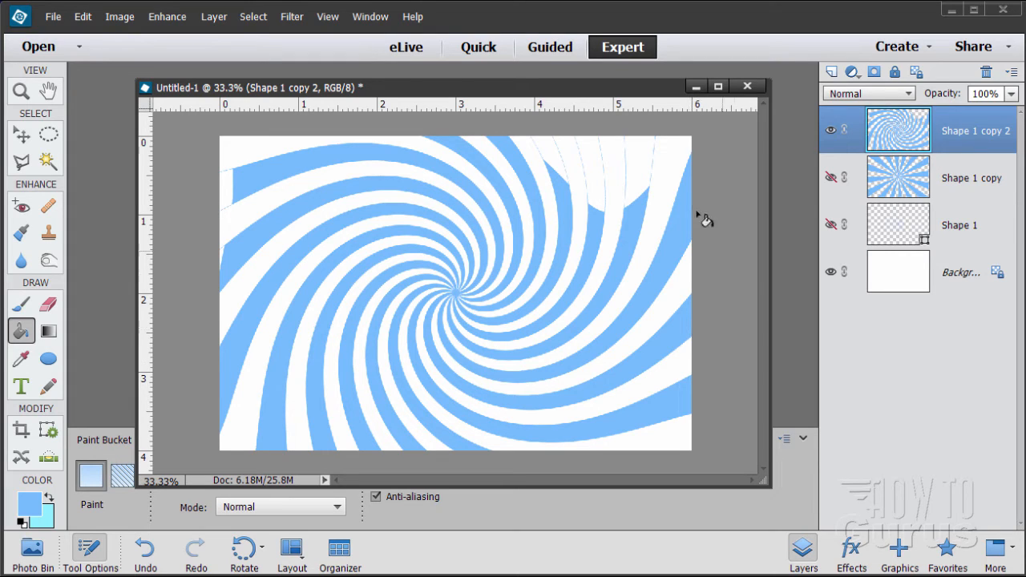
pyautogui.click(642, 183)
pyautogui.click(597, 177)
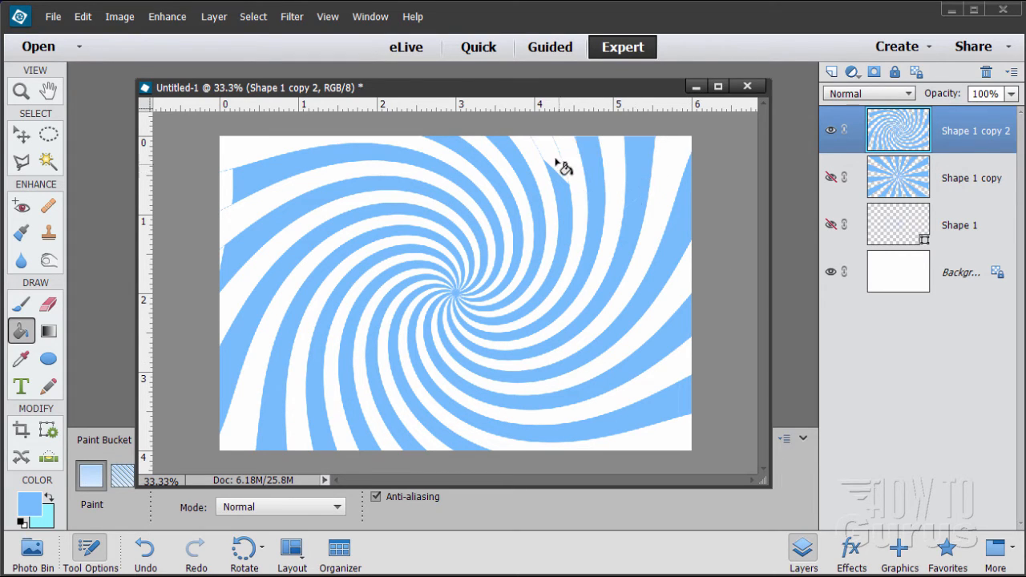
pyautogui.click(550, 161)
pyautogui.click(230, 183)
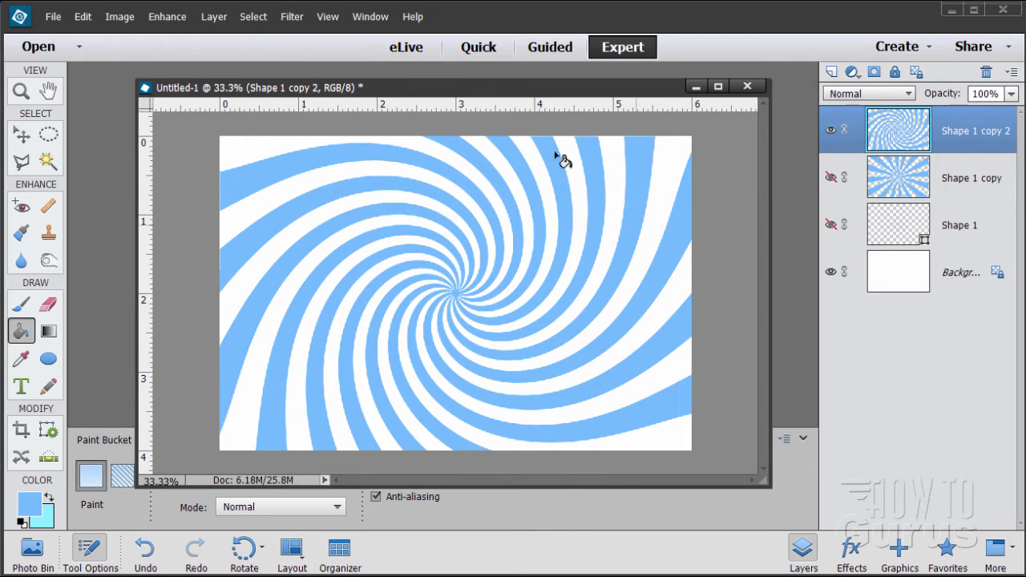
# Open the recent file hs-2015-08-b-xlarge_web.jpg, copy its star photo into Untitled-1, and close the source file
pyautogui.click(21, 134)
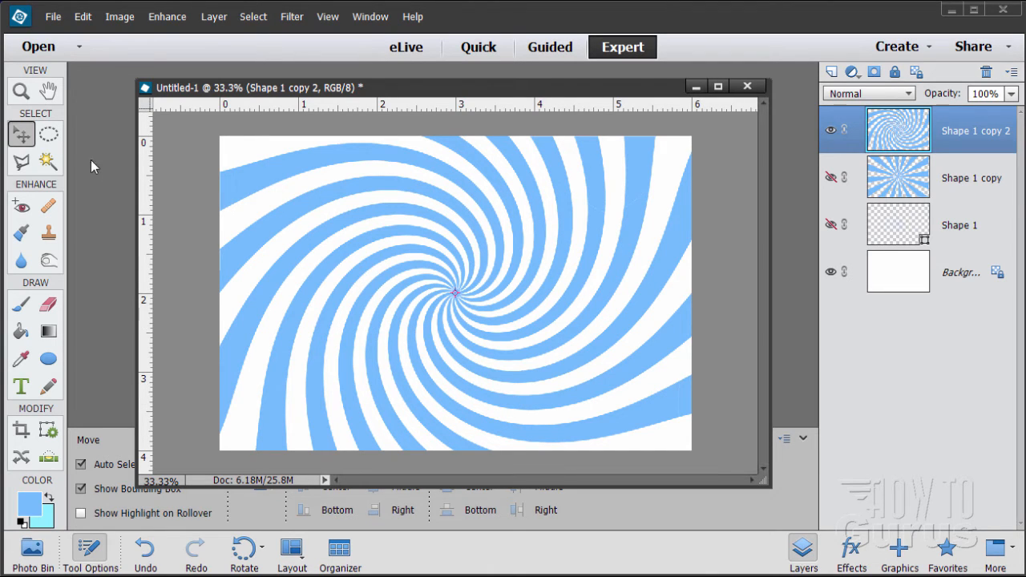
pyautogui.click(53, 16)
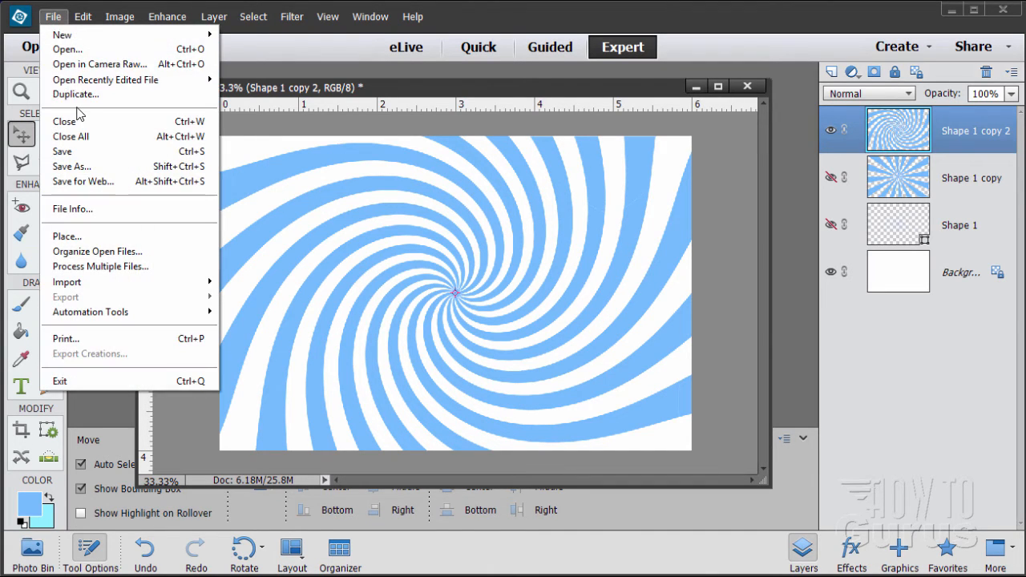
pyautogui.moveTo(94, 81)
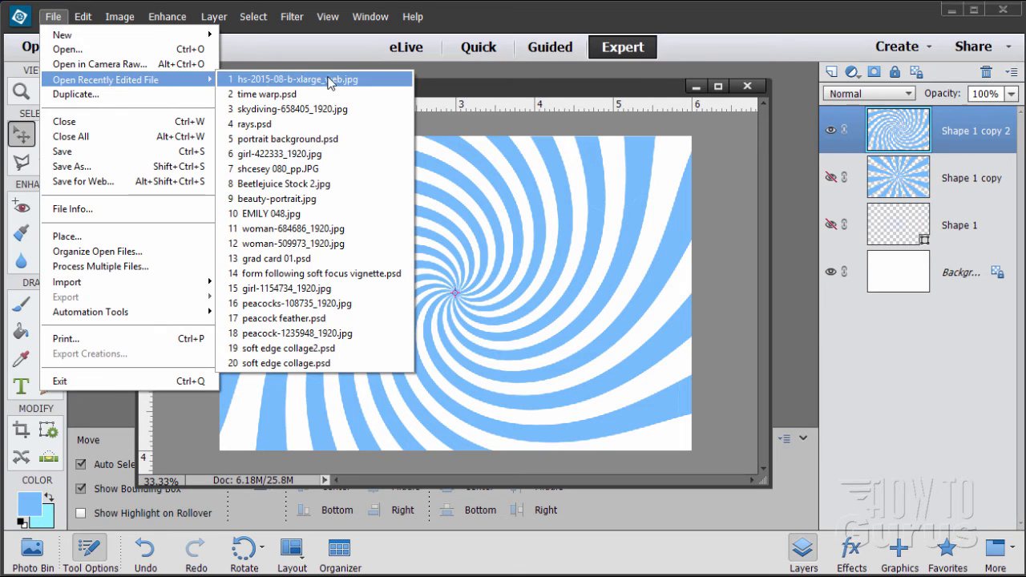
pyautogui.click(303, 81)
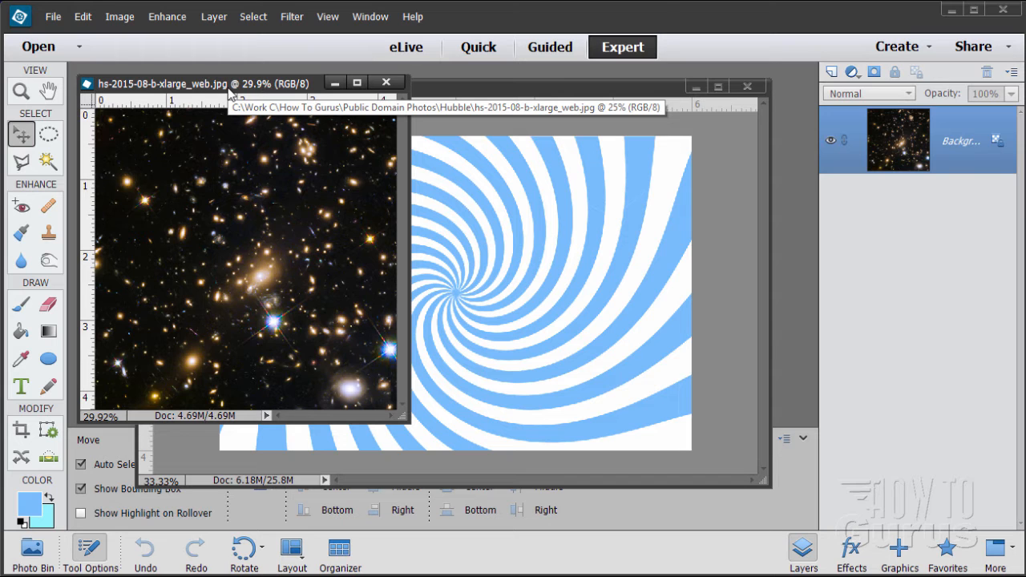
pyautogui.moveTo(231, 90); pyautogui.dragTo(778, 202)
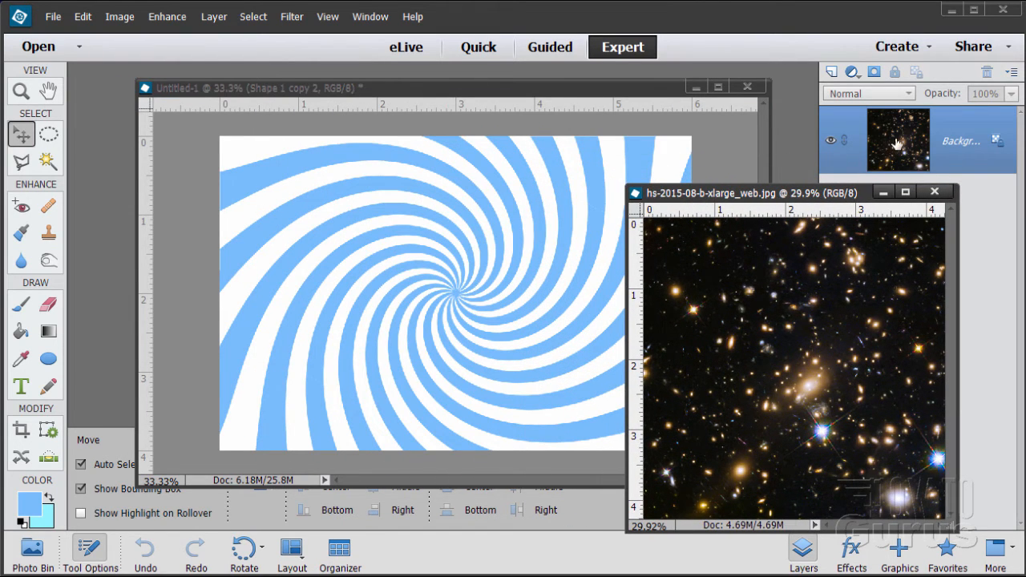
pyautogui.moveTo(898, 142); pyautogui.dragTo(436, 181)
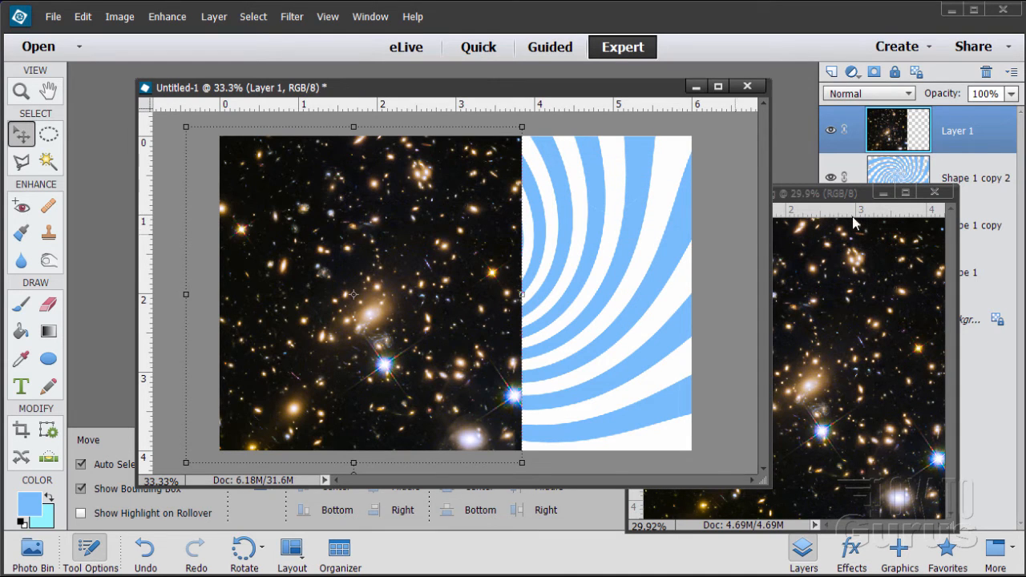
pyautogui.click(935, 193)
# Stretch the star photo to the full canvas width and move its layer directly below Shape 1 copy 2
pyautogui.moveTo(394, 271); pyautogui.dragTo(498, 275)
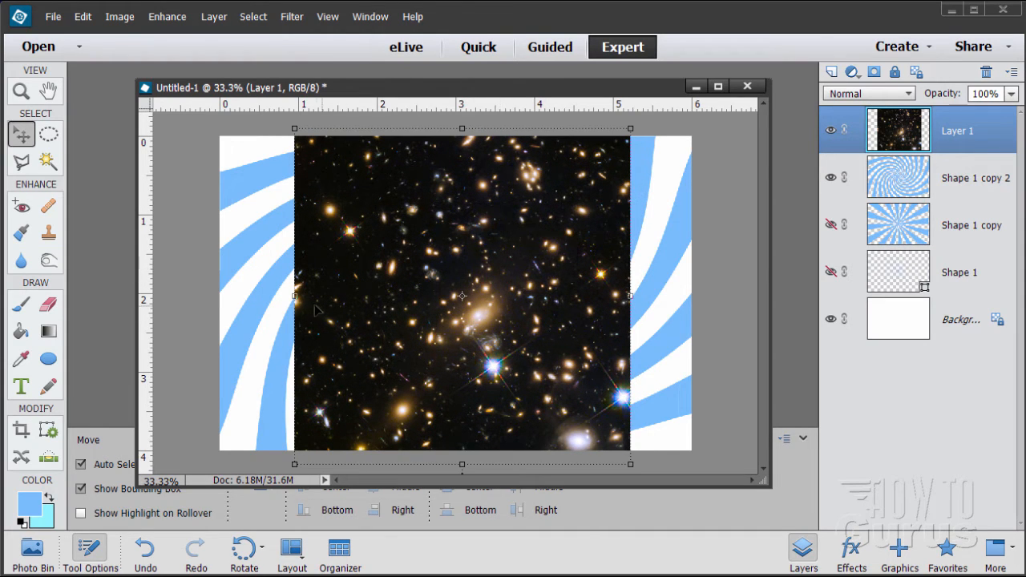
pyautogui.moveTo(294, 296); pyautogui.dragTo(220, 297)
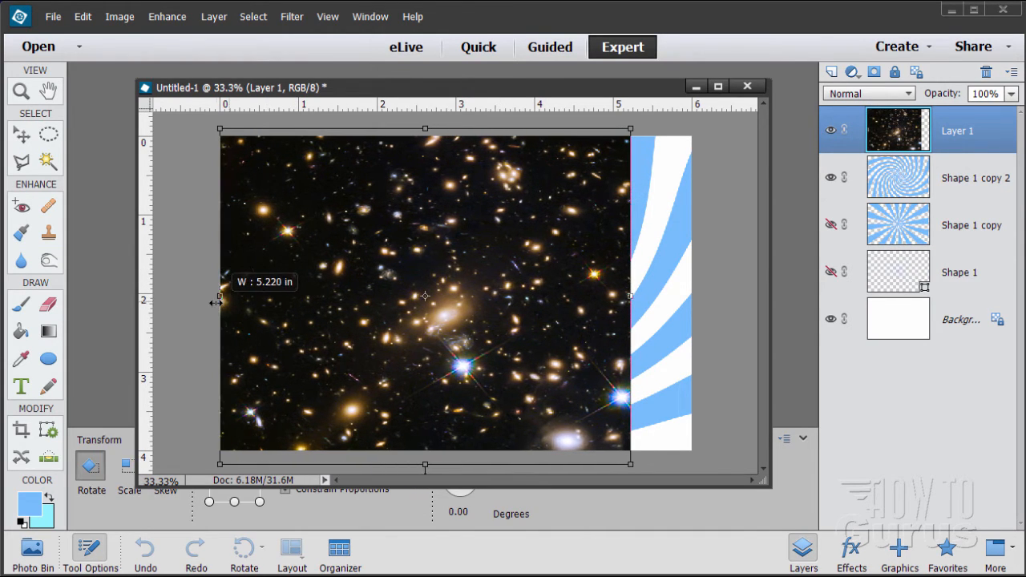
pyautogui.moveTo(640, 298); pyautogui.dragTo(692, 296)
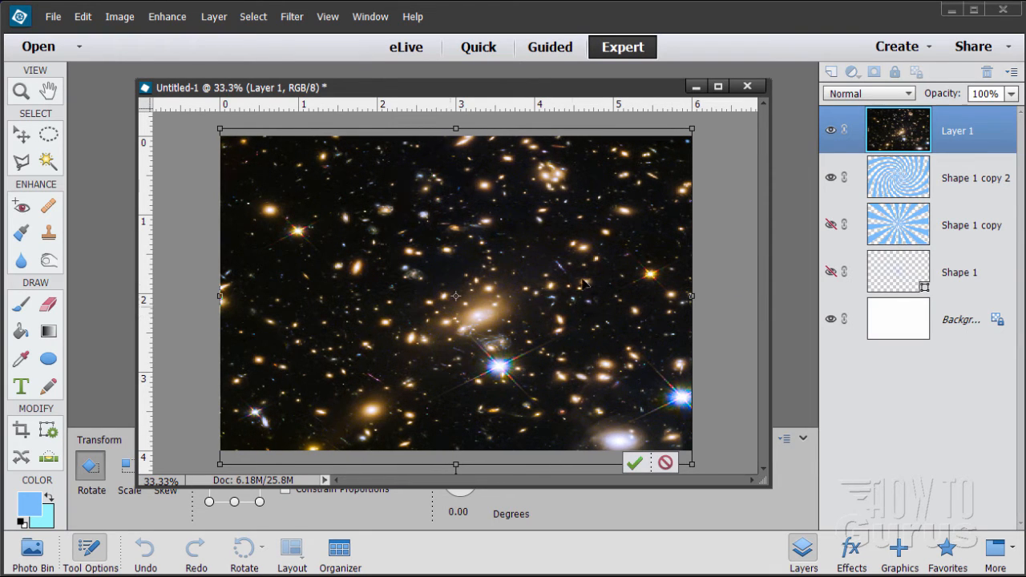
pyautogui.click(634, 462)
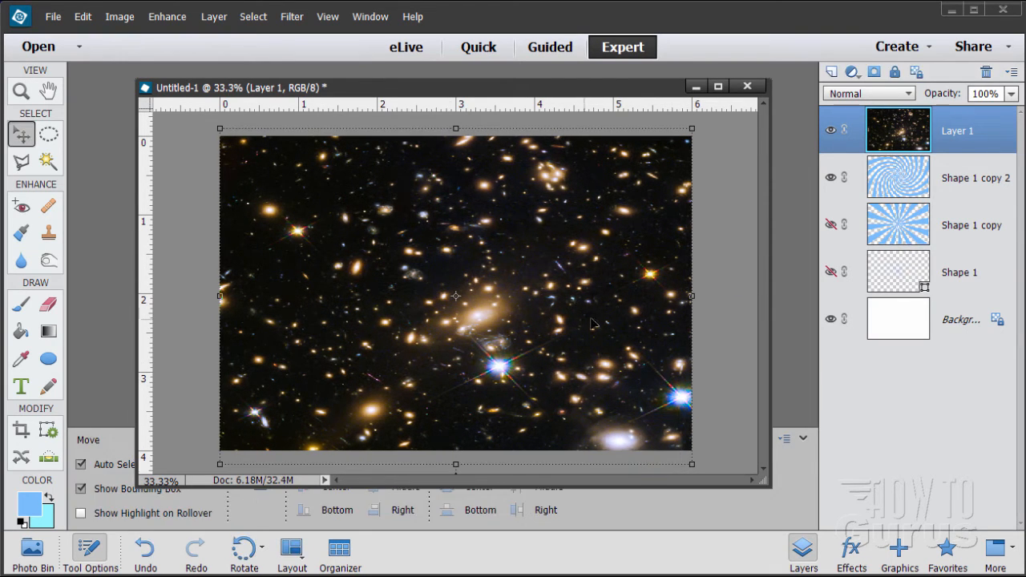
pyautogui.moveTo(902, 138); pyautogui.dragTo(906, 198)
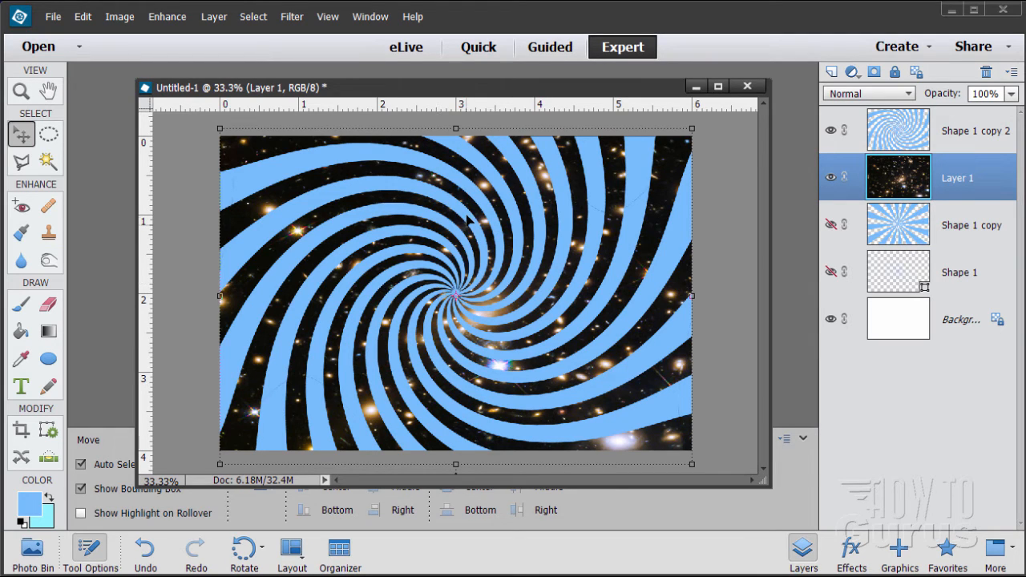
# Open the recent file skydiving-658405_1920.jpg and copy its photo into Untitled-1 as a new layer
pyautogui.click(53, 16)
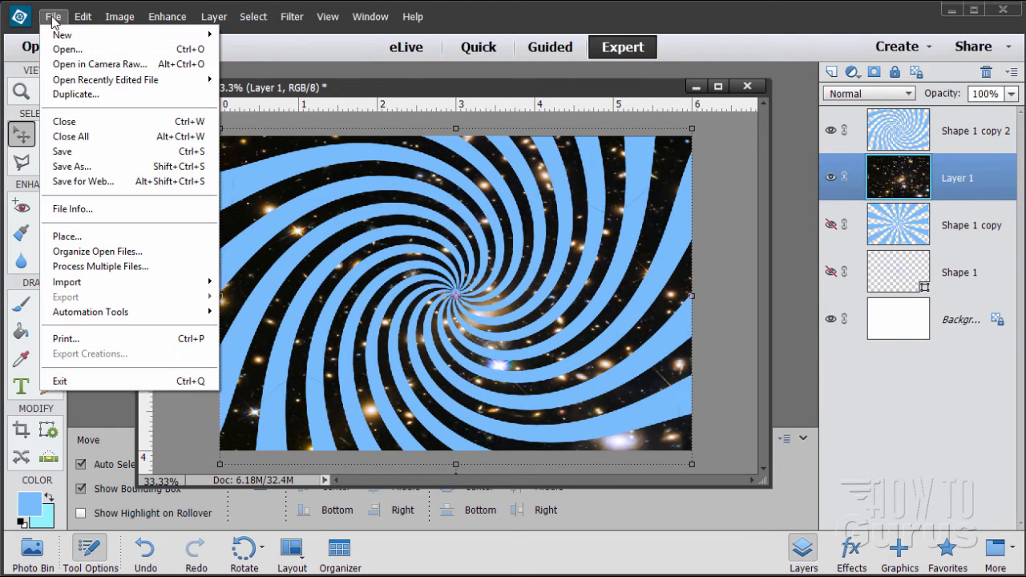
pyautogui.moveTo(89, 82)
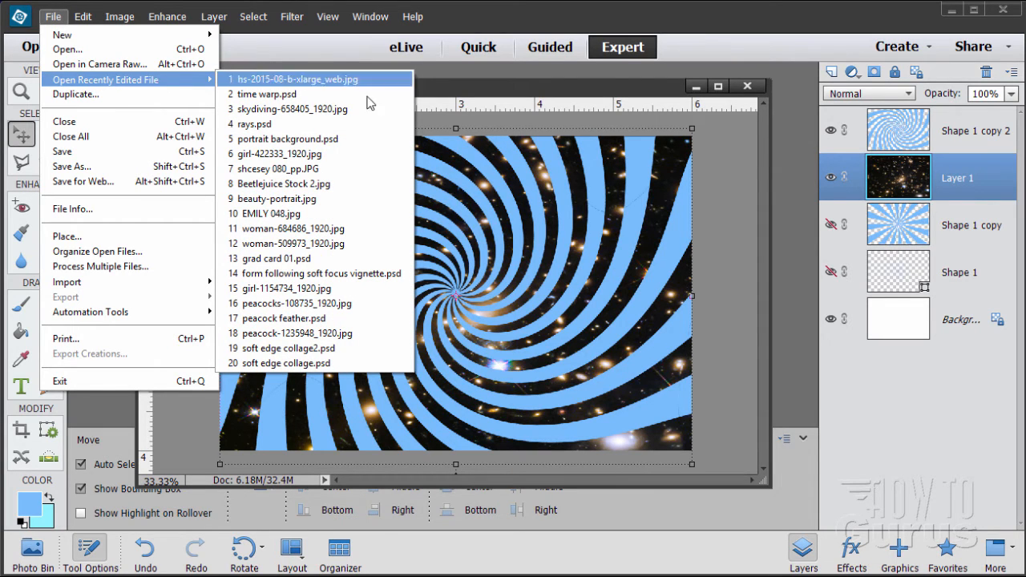
pyautogui.click(277, 110)
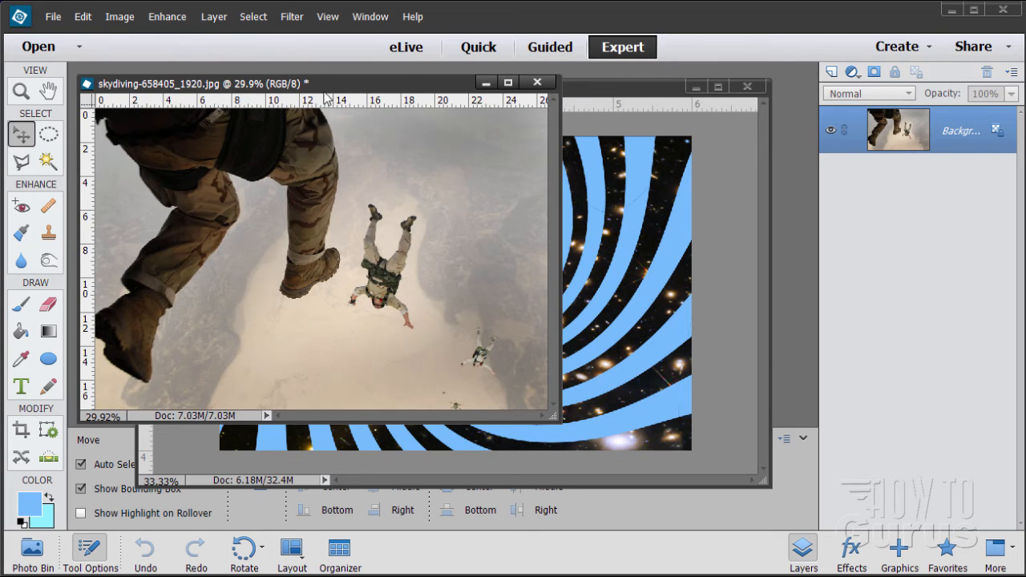
pyautogui.moveTo(335, 89); pyautogui.dragTo(516, 182)
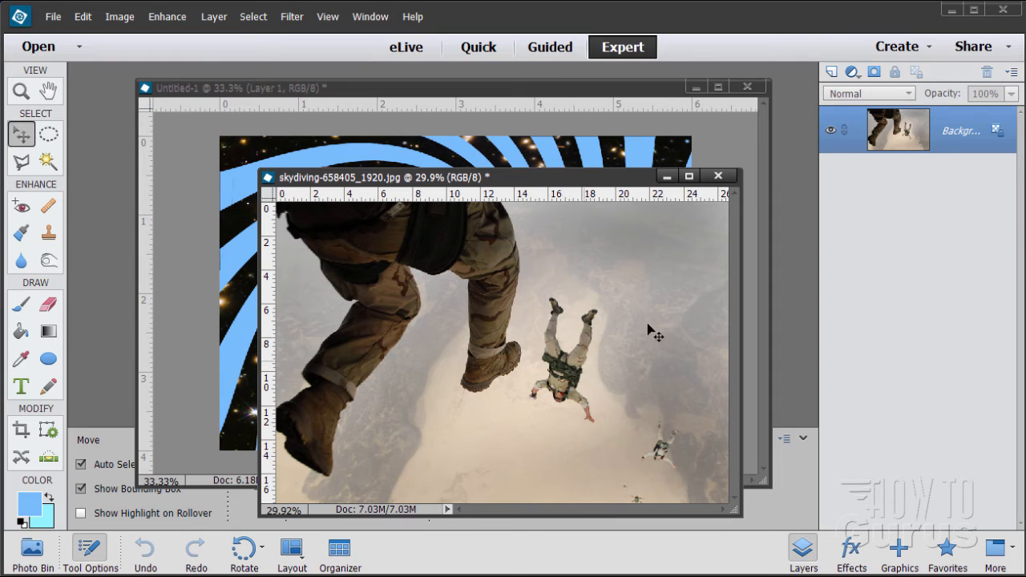
pyautogui.moveTo(617, 190); pyautogui.dragTo(655, 220)
pyautogui.moveTo(906, 132); pyautogui.dragTo(585, 172)
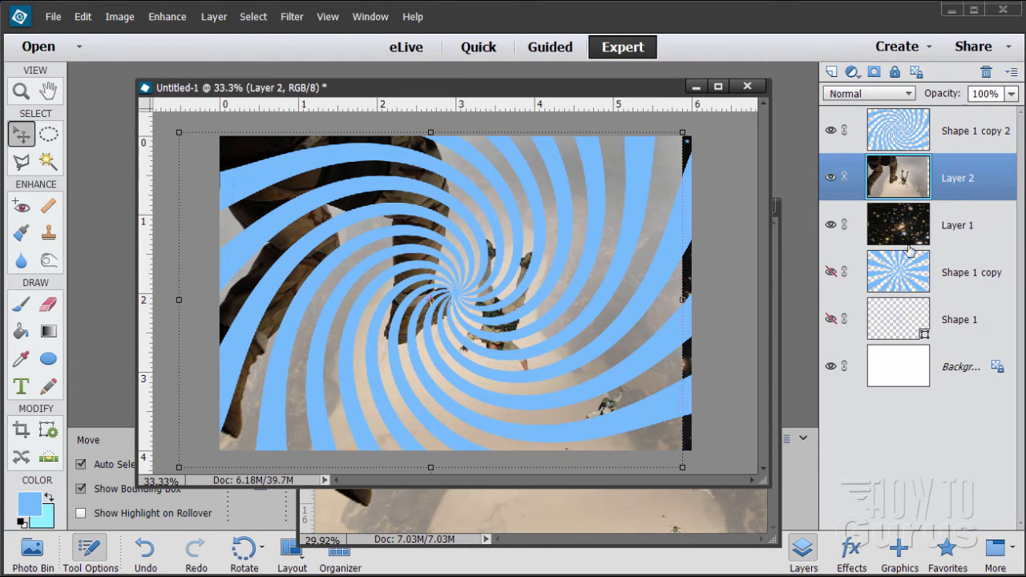
# Move the skydiving layer to the top of the layer stack and shift the photo so it covers the whole canvas
pyautogui.moveTo(926, 183); pyautogui.dragTo(922, 119)
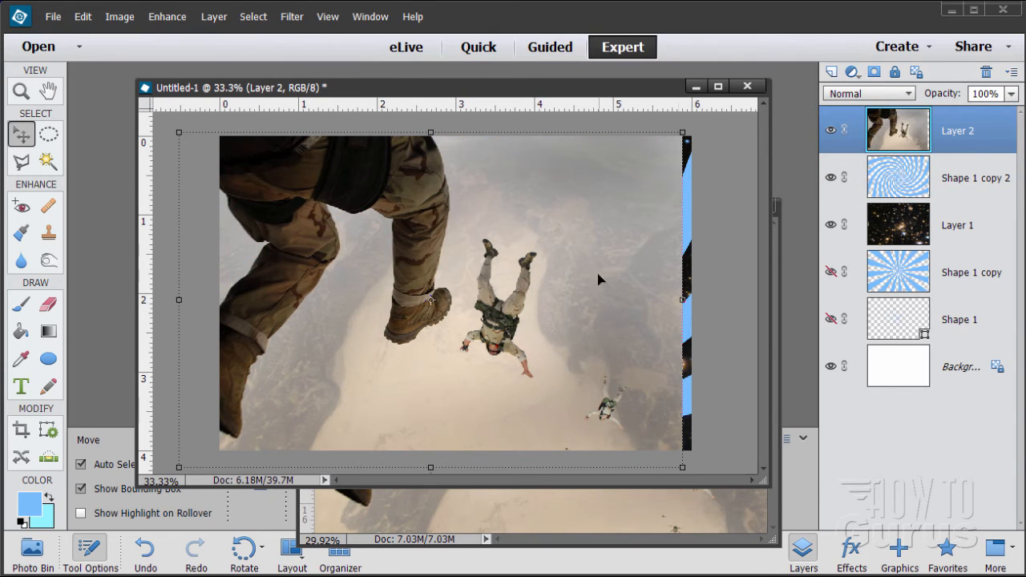
pyautogui.moveTo(599, 299); pyautogui.dragTo(609, 302)
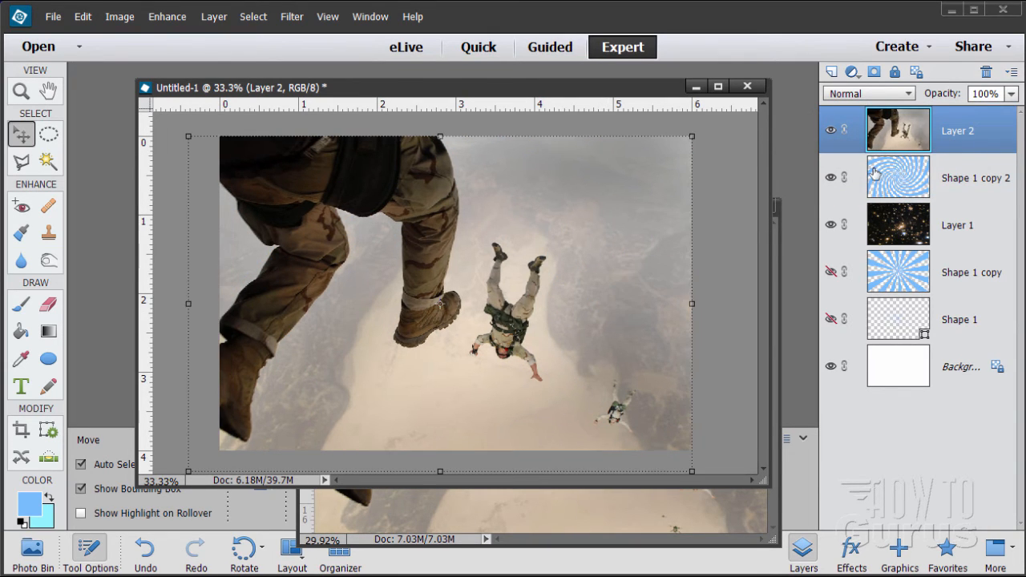
# Duplicate the skydiving layer Layer 2 and hide the original
pyautogui.moveTo(882, 140); pyautogui.dragTo(832, 72)
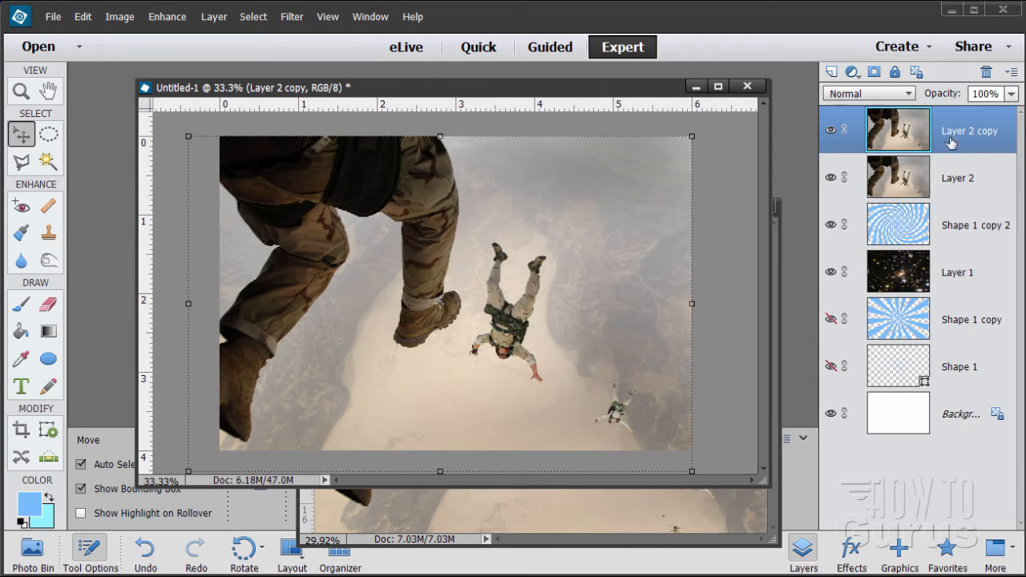
pyautogui.click(830, 130)
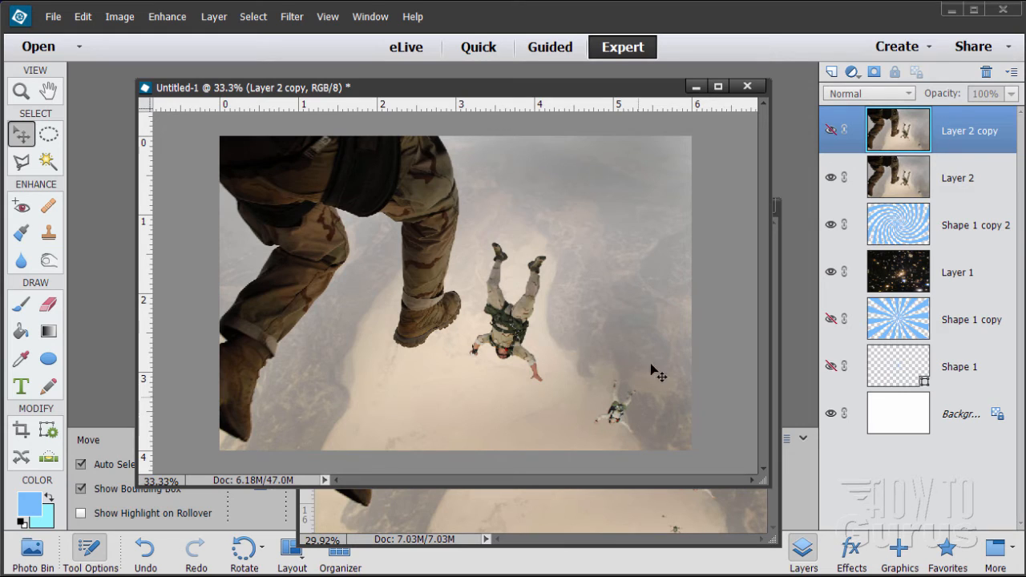
pyautogui.click(832, 130)
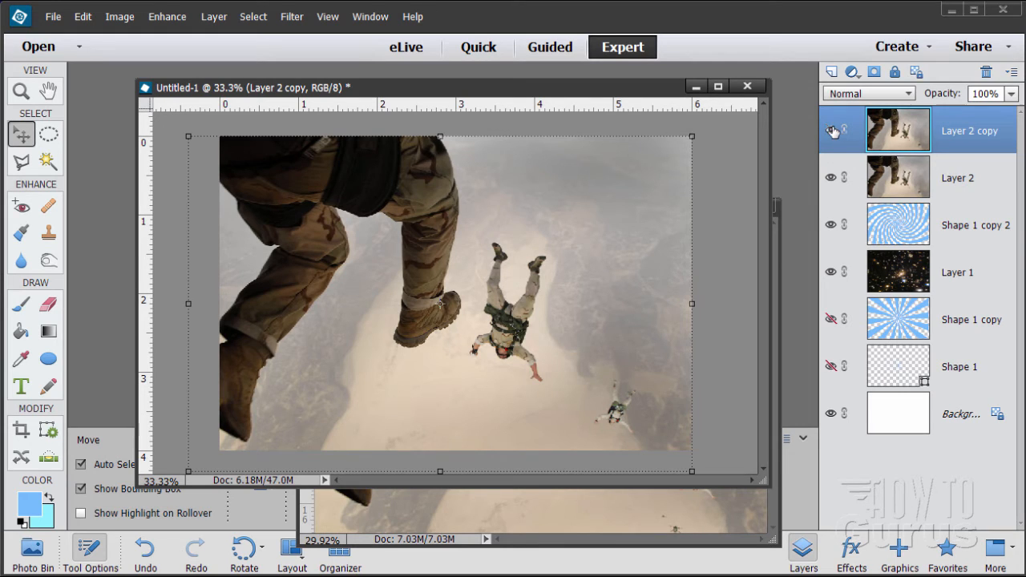
pyautogui.click(831, 177)
# Magnify the larger skydiver to 200% around the boots and activate the Polygonal Lasso tool
pyautogui.click(21, 96)
pyautogui.click(518, 289)
pyautogui.click(515, 337)
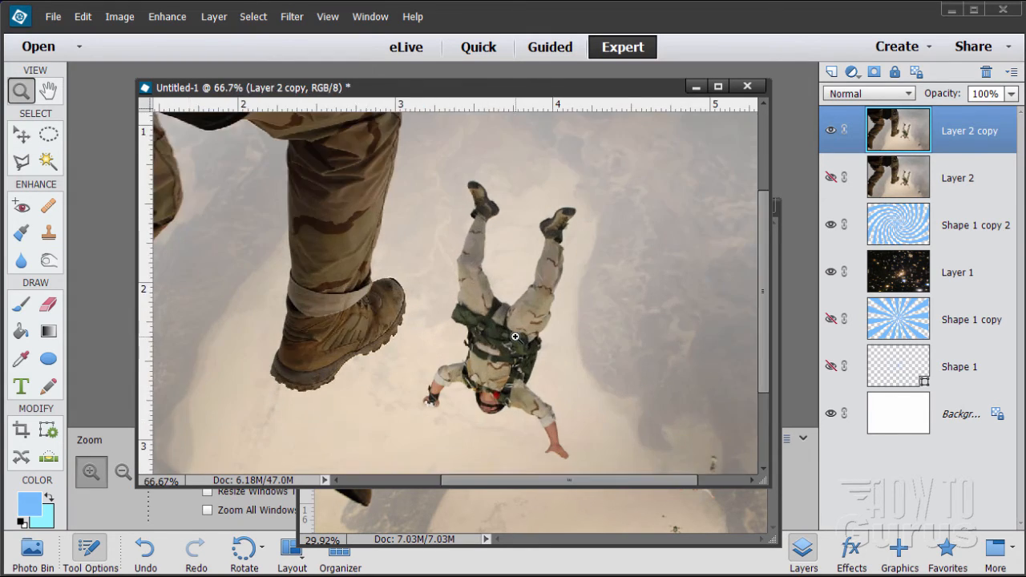
pyautogui.click(516, 337)
pyautogui.click(497, 324)
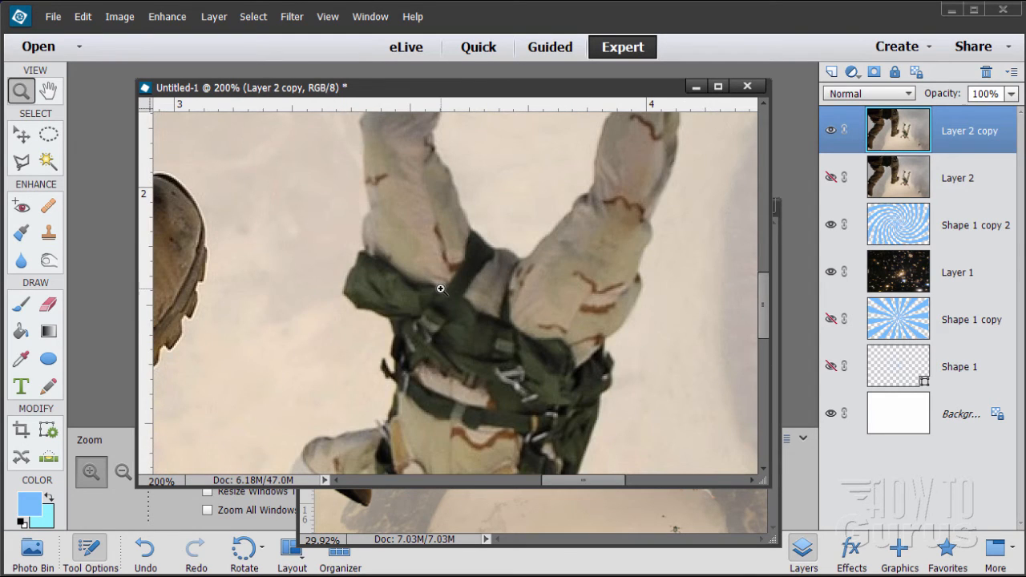
pyautogui.scroll(5, 440, 289)
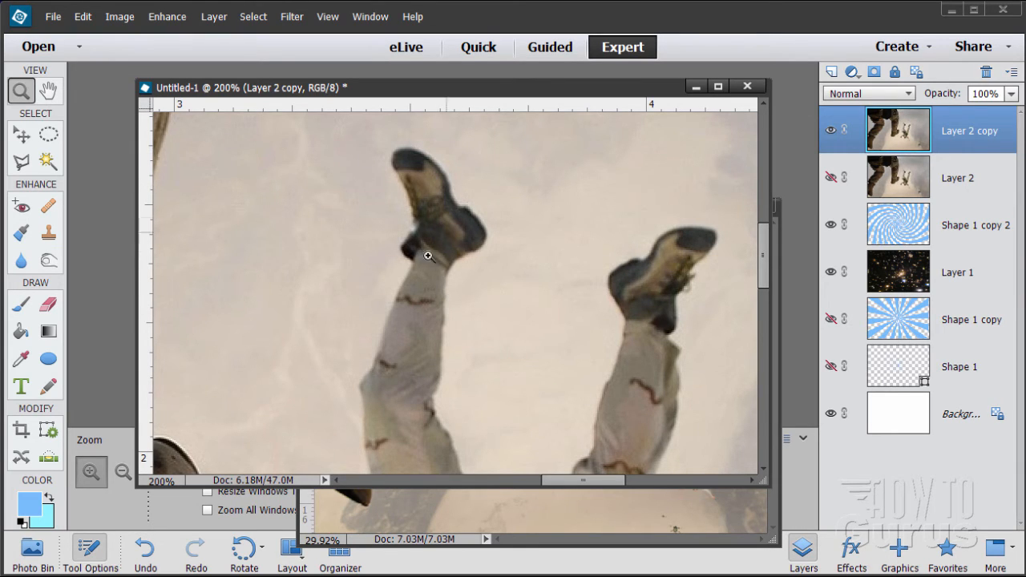
pyautogui.click(24, 165)
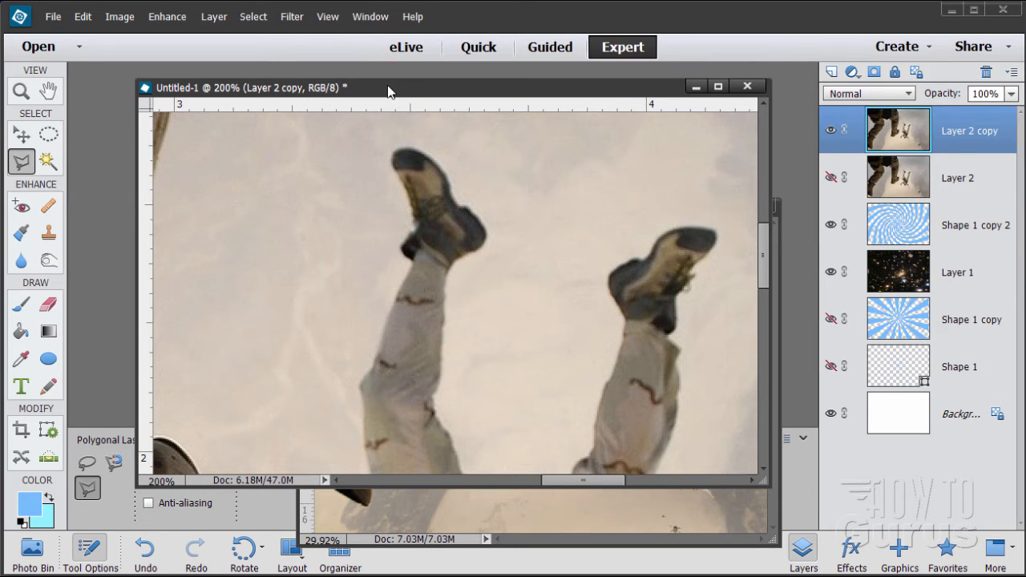
# Close the skydiving-658405_1920.jpg document and reposition the Untitled-1 window clear of the layer list and tool settings
pyautogui.moveTo(441, 90); pyautogui.dragTo(775, 86)
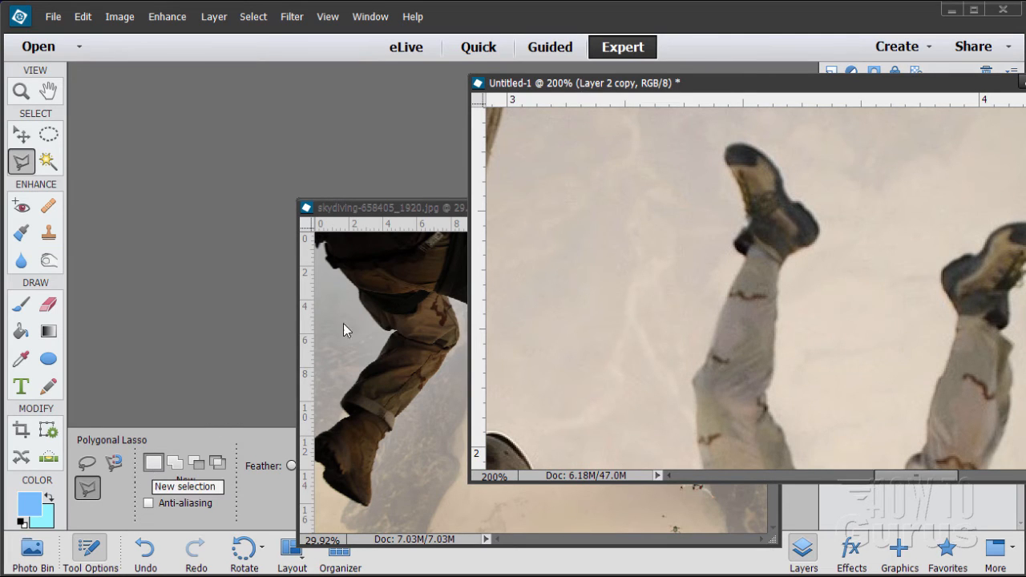
pyautogui.click(382, 207)
pyautogui.click(763, 204)
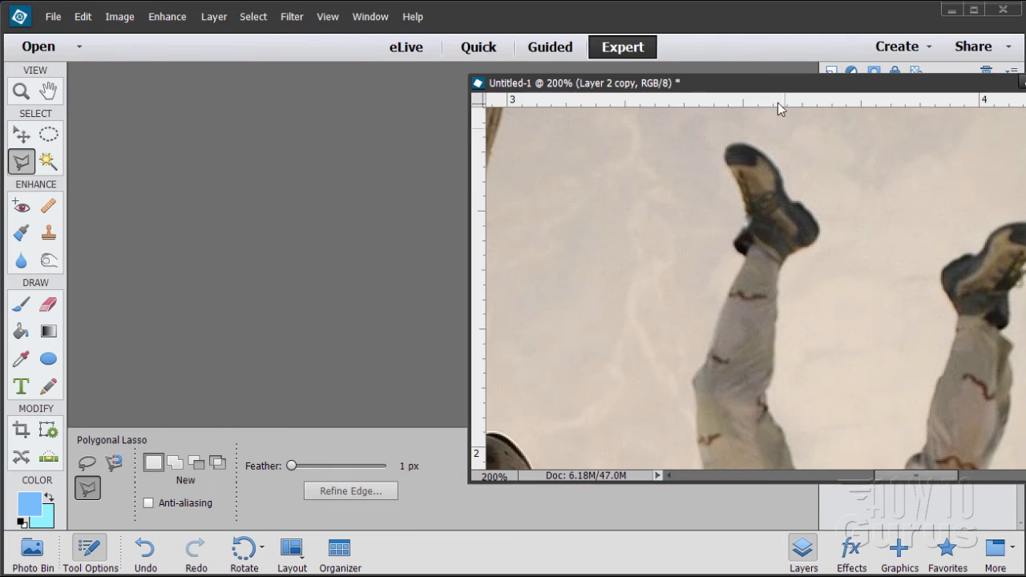
pyautogui.moveTo(709, 84); pyautogui.dragTo(593, 50)
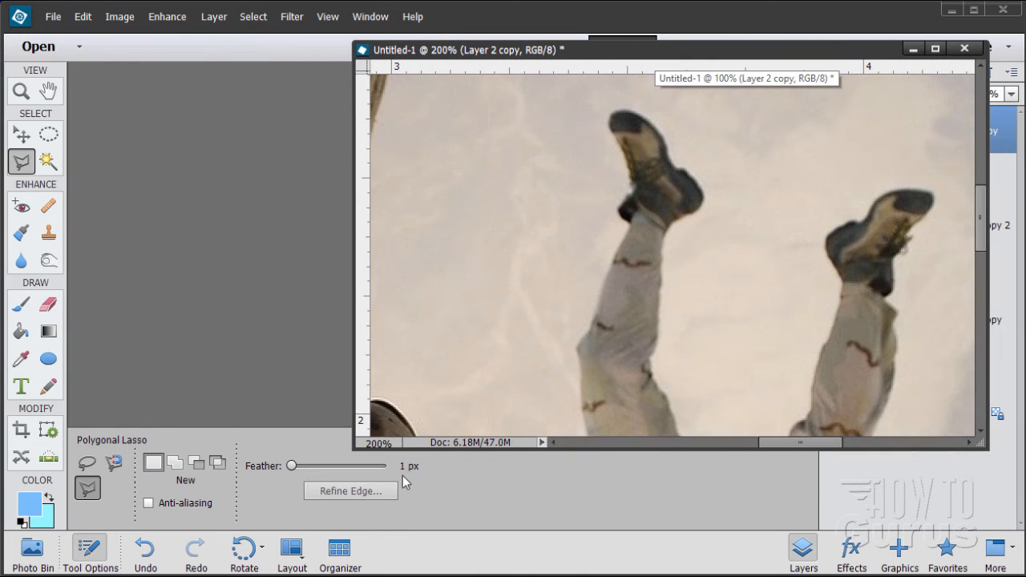
pyautogui.moveTo(553, 54); pyautogui.dragTo(315, 50)
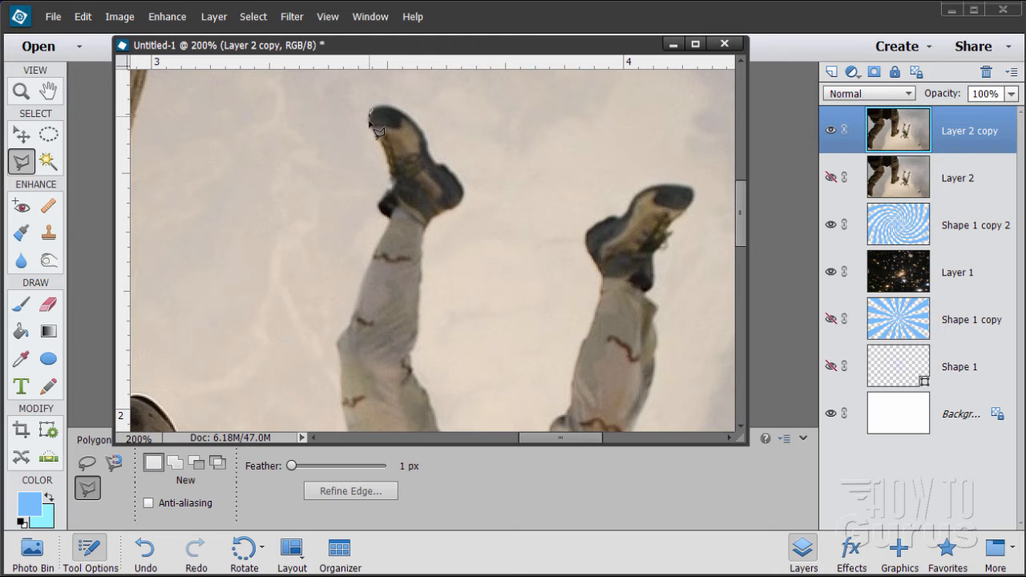
# Trace around the larger skydiver with the Polygonal Lasso, starting at the upper boot, to select the whole figure
pyautogui.click(370, 120)
pyautogui.click(390, 189)
pyautogui.click(373, 257)
pyautogui.click(361, 284)
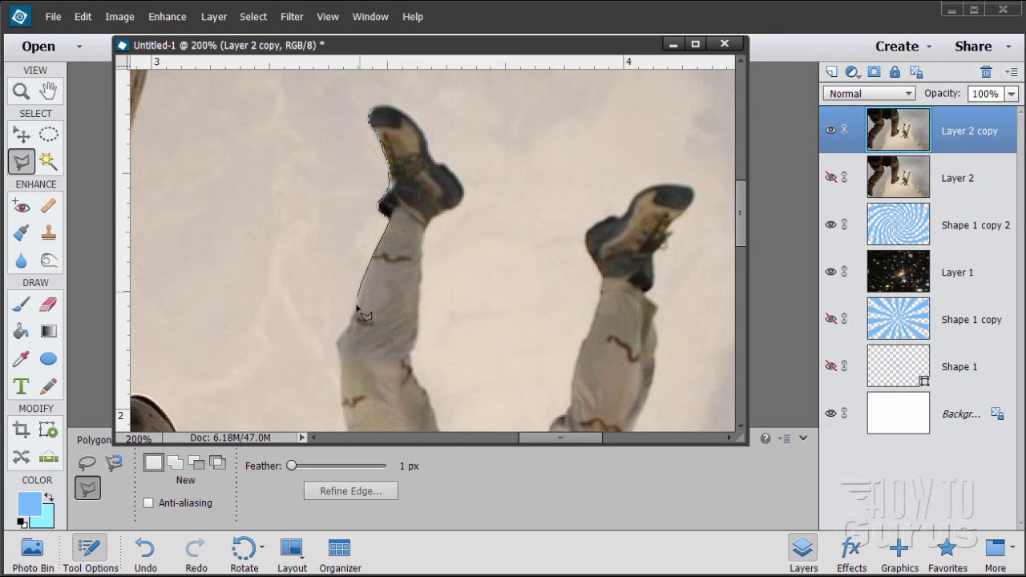
pyautogui.click(335, 345)
pyautogui.moveTo(343, 409)
pyautogui.mouseDown()
pyautogui.moveTo(318, 297)
pyautogui.moveTo(330, 130)
pyautogui.mouseUp()
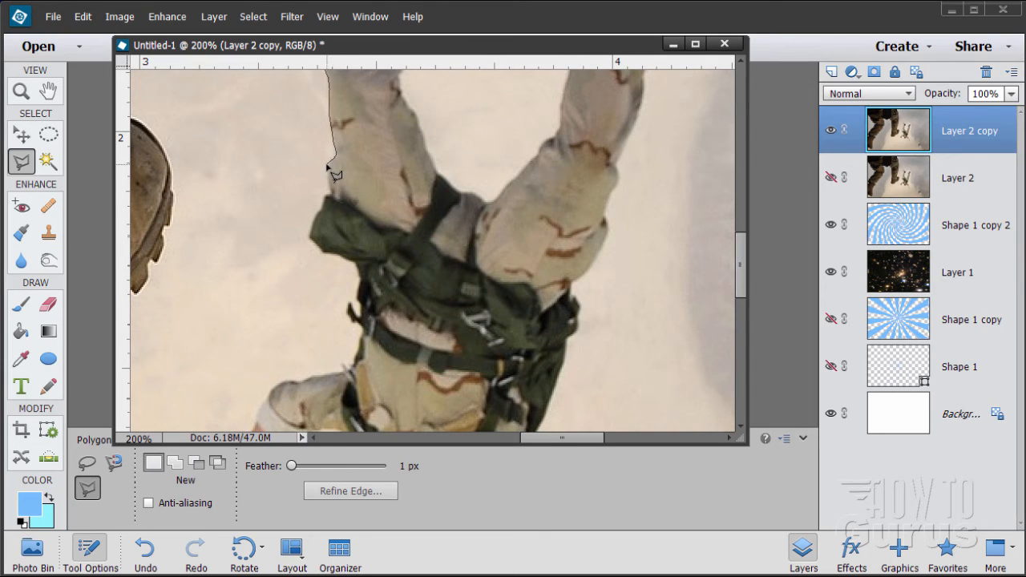
pyautogui.click(327, 164)
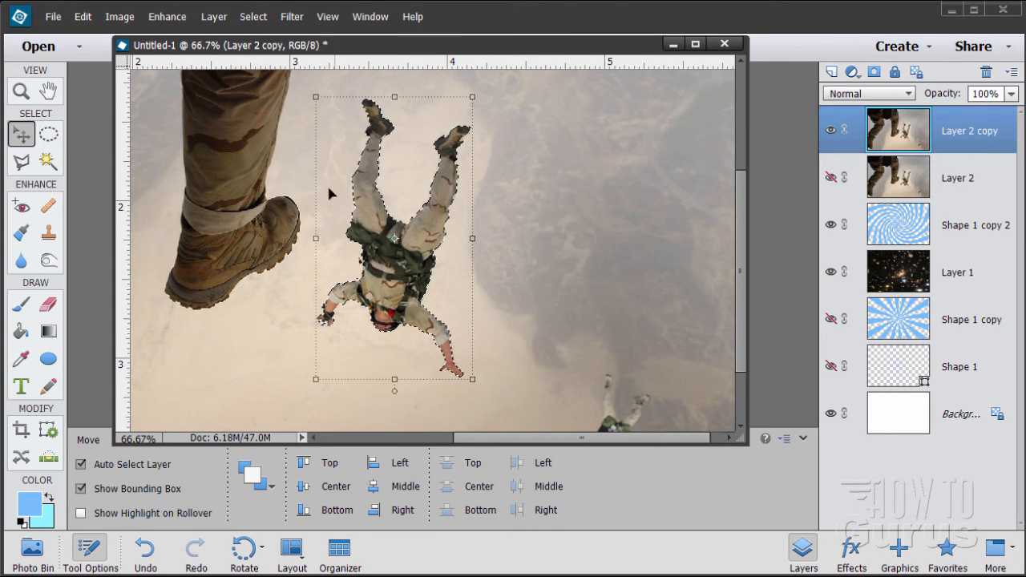
# Mask Layer 2 copy to the selected skydiver and move the cutout to the left of the spiral's center
pyautogui.click(875, 73)
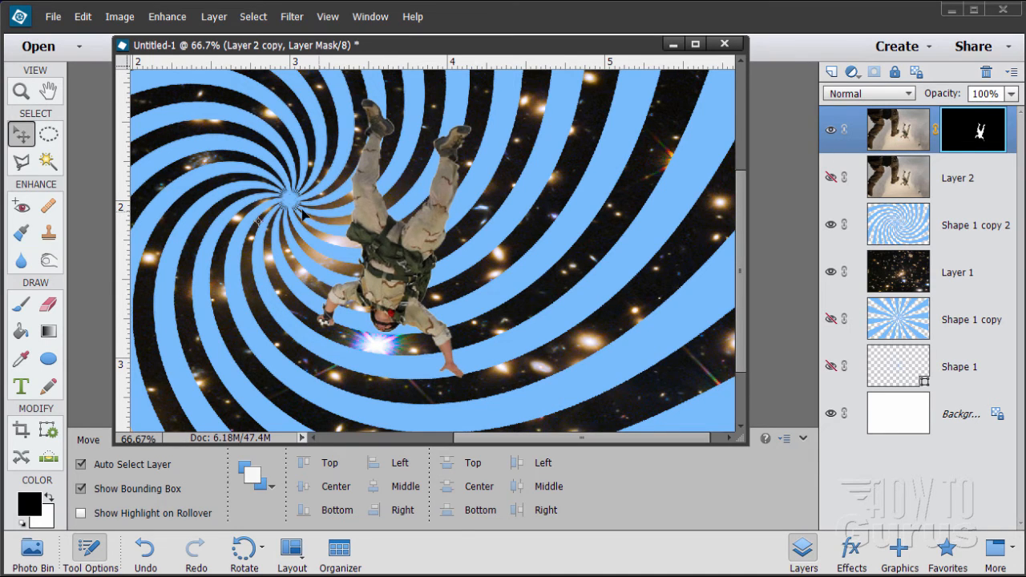
pyautogui.moveTo(561, 441); pyautogui.dragTo(506, 439)
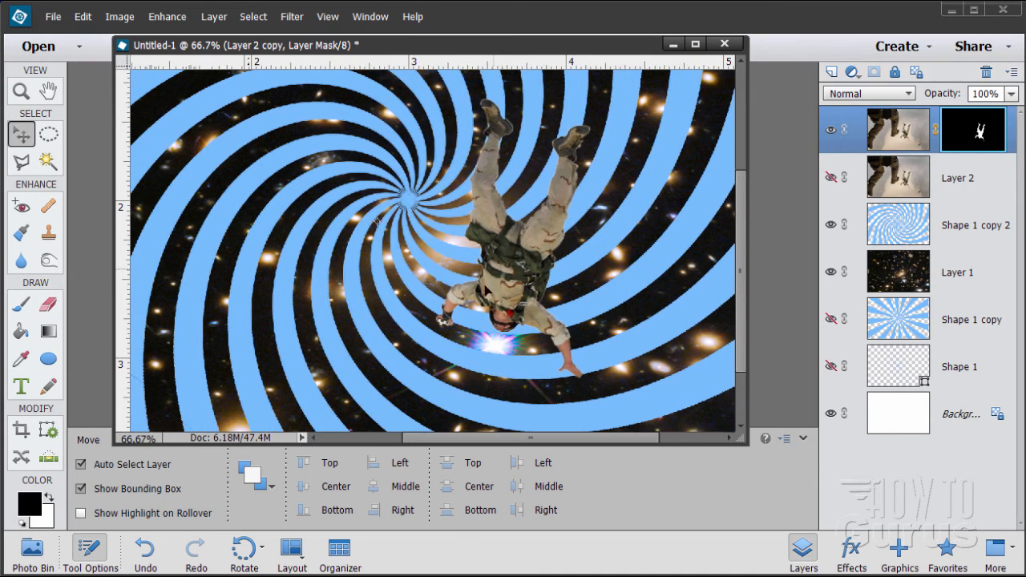
pyautogui.moveTo(513, 278); pyautogui.dragTo(277, 238)
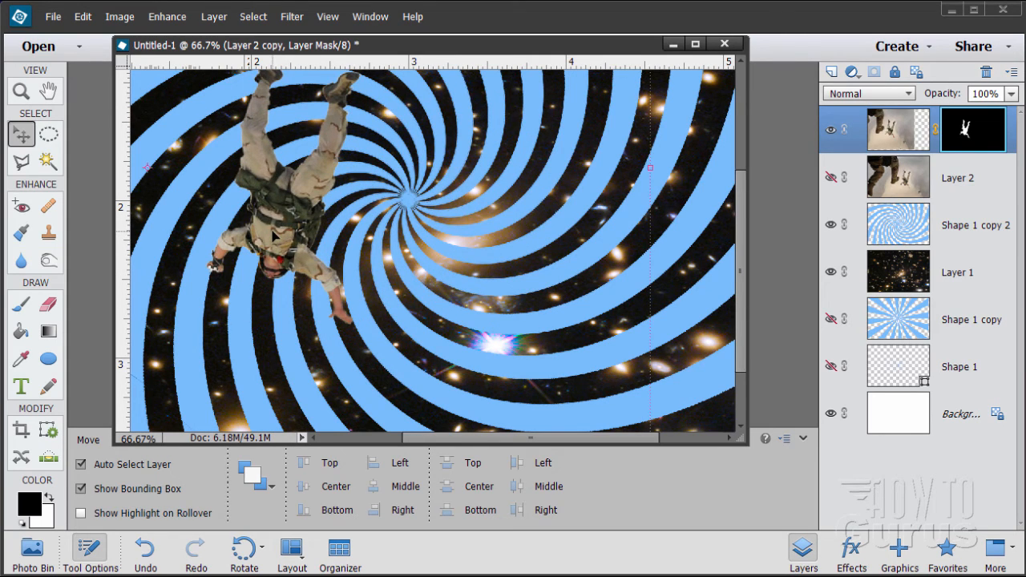
# Hide Layer 2 copy, and show and select the original Layer 2
pyautogui.click(831, 130)
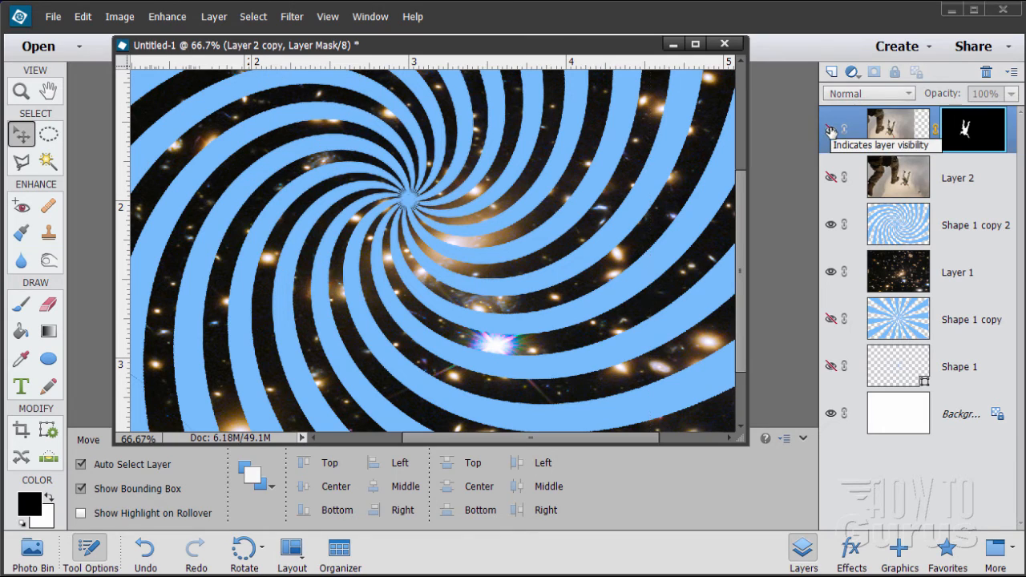
pyautogui.click(831, 179)
pyautogui.click(899, 174)
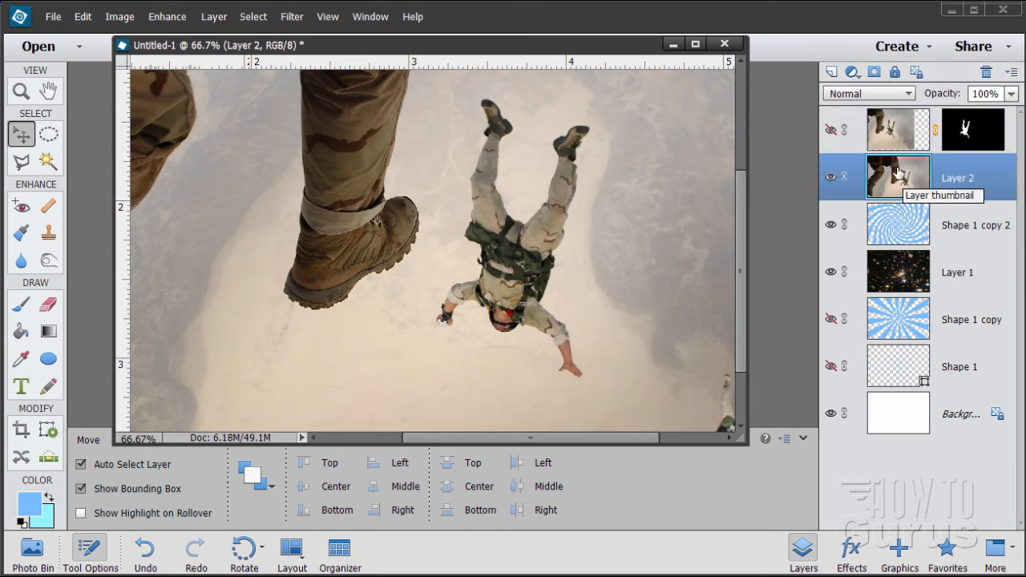
# Outline the small distant skydiver with a new Polygonal Lasso selection and mask Layer 2 to it
pyautogui.moveTo(639, 440); pyautogui.dragTo(686, 439)
pyautogui.moveTo(742, 332); pyautogui.dragTo(742, 380)
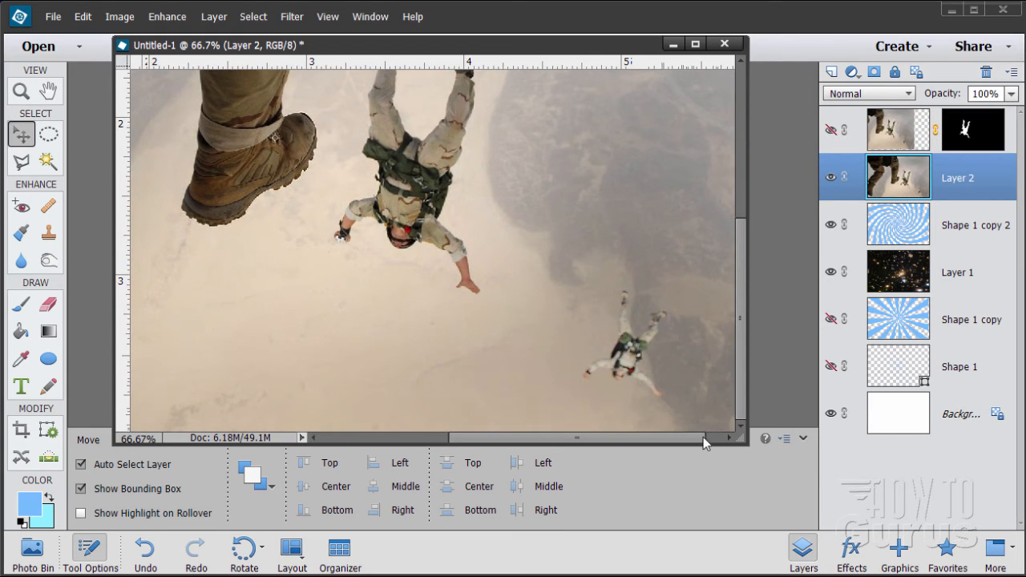
pyautogui.moveTo(706, 441); pyautogui.dragTo(720, 441)
pyautogui.click(21, 92)
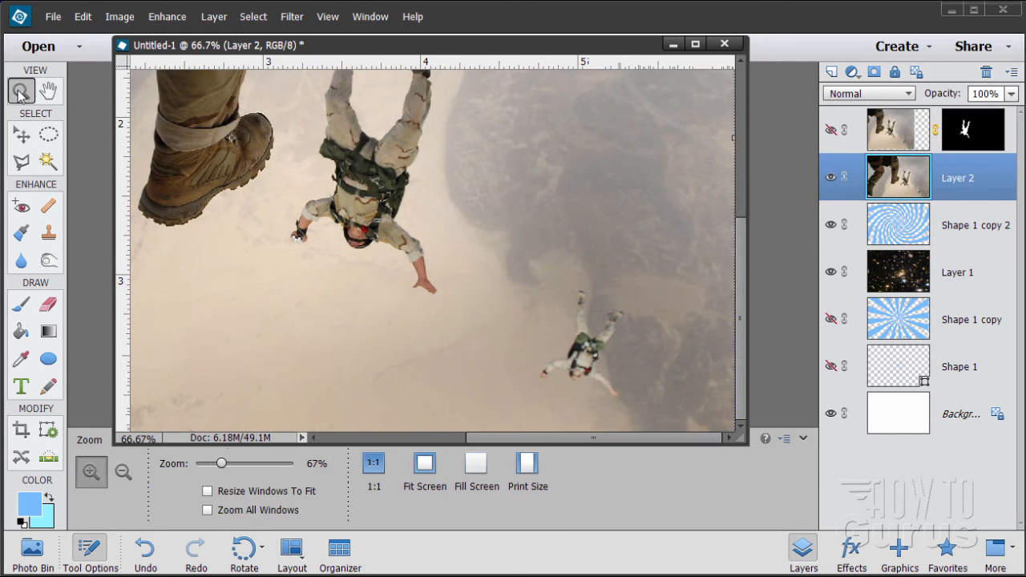
pyautogui.click(609, 359)
pyautogui.click(596, 359)
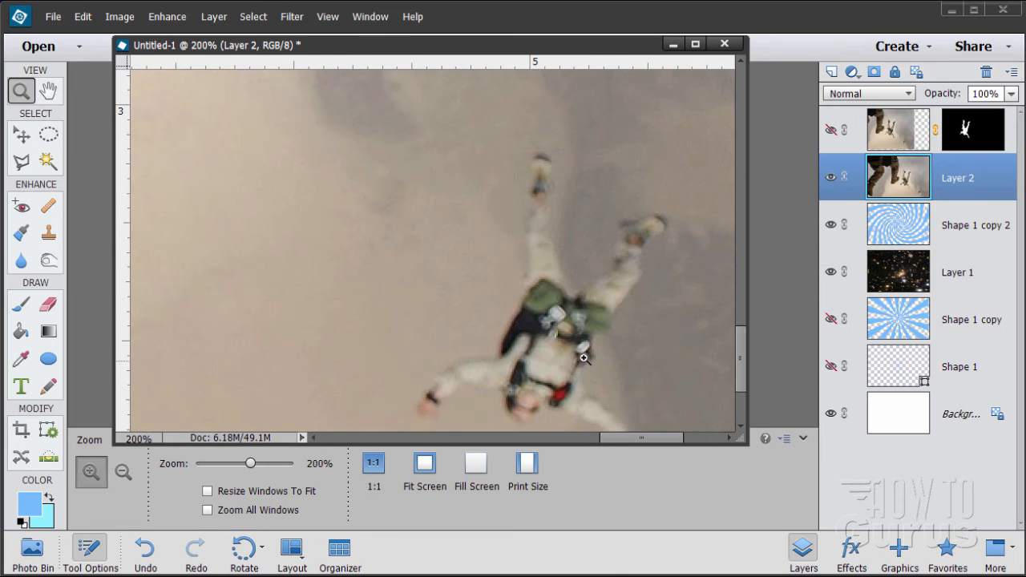
pyautogui.scroll(-3, 600, 341)
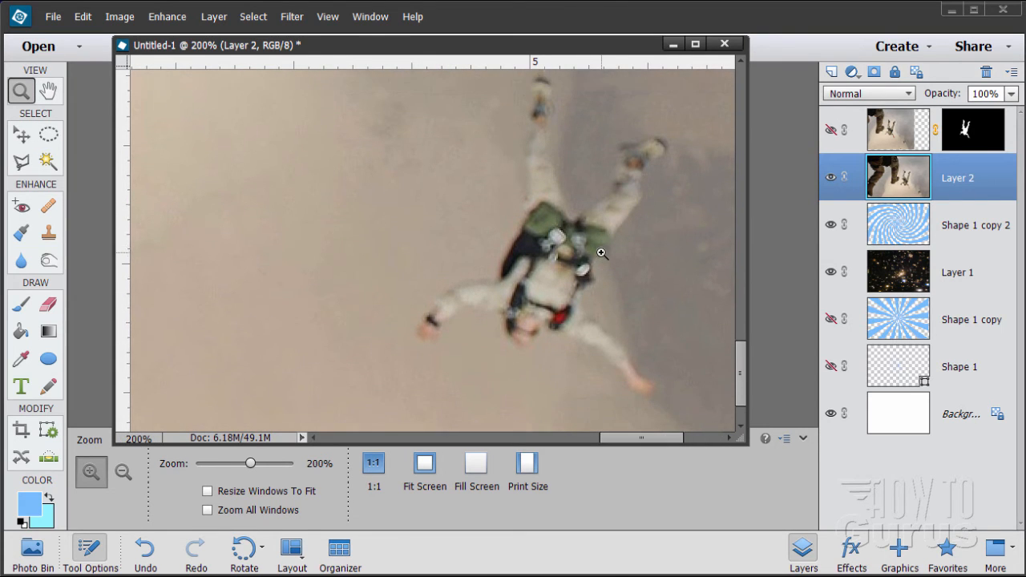
pyautogui.moveTo(669, 439); pyautogui.dragTo(679, 438)
pyautogui.scroll(1, 741, 391)
pyautogui.moveTo(745, 390); pyautogui.dragTo(747, 396)
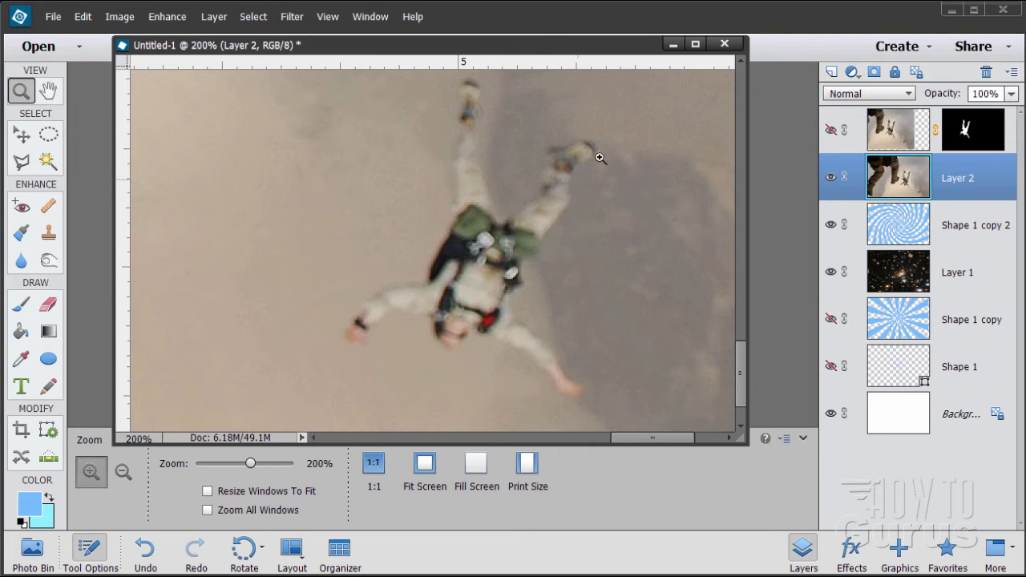
pyautogui.click(23, 162)
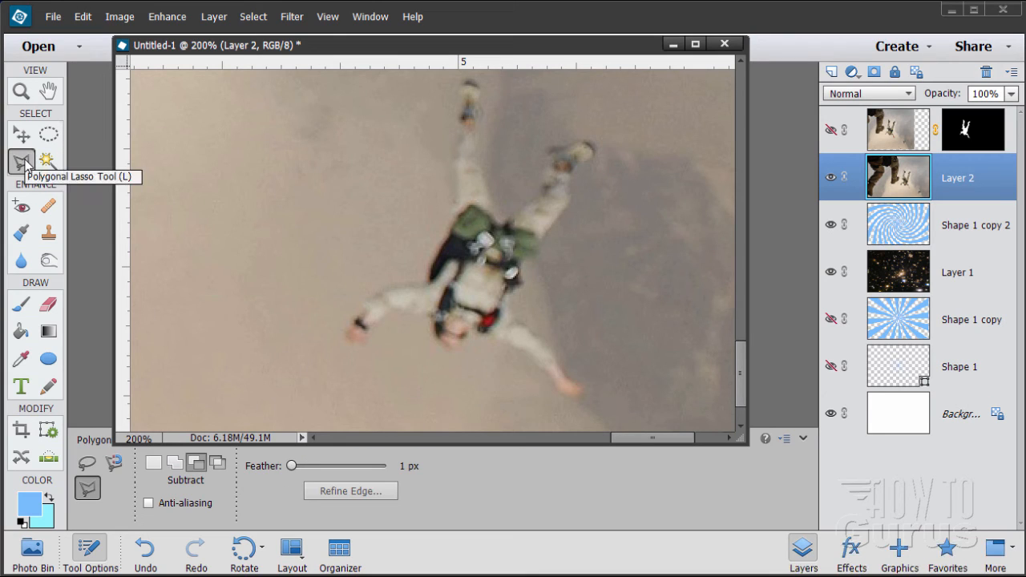
pyautogui.click(160, 464)
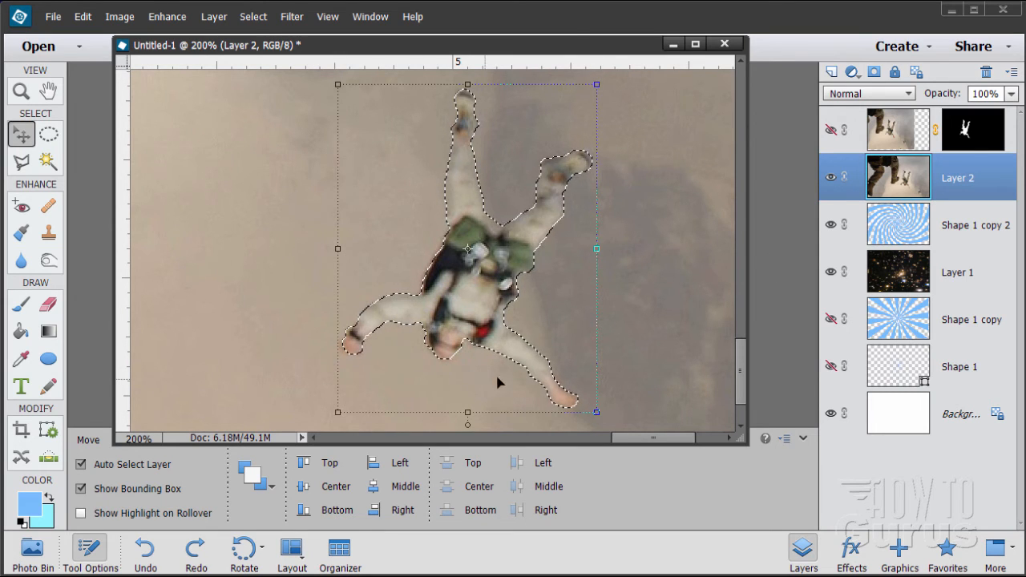
pyautogui.click(876, 72)
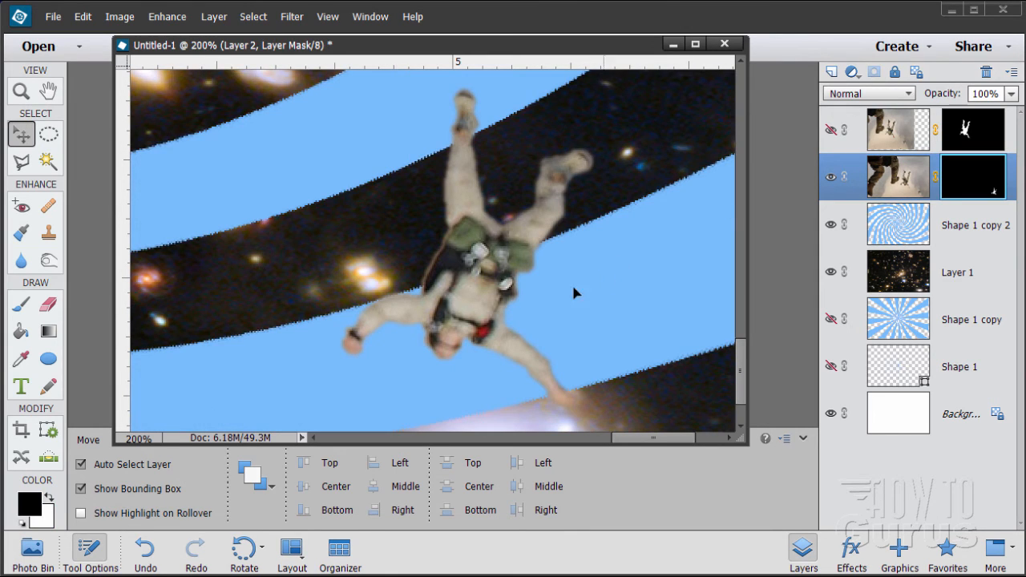
# Show Layer 2 copy again and move the small skydiver on Layer 2 just beside the spiral's center
pyautogui.click(21, 91)
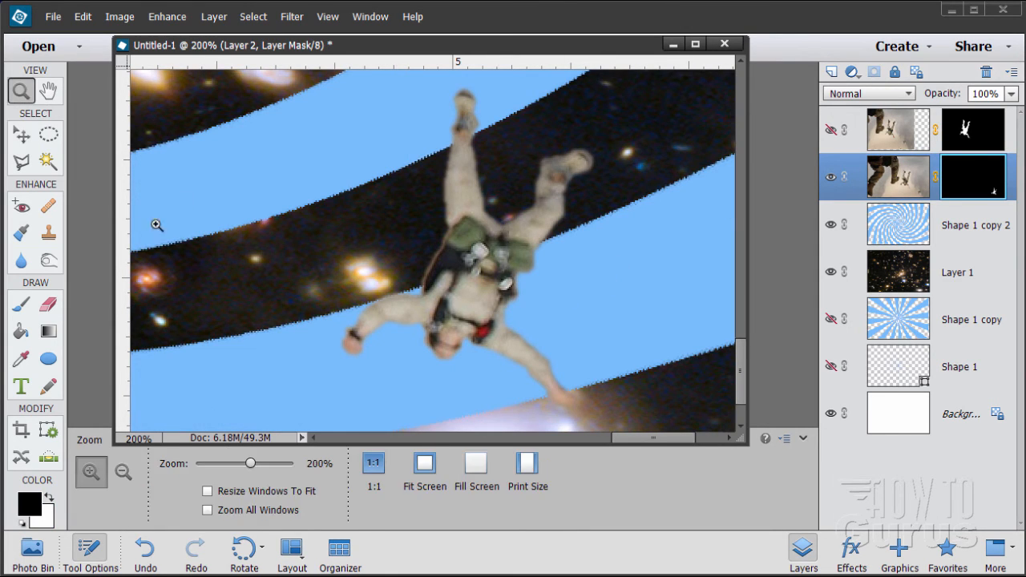
pyautogui.keyDown('alt'); pyautogui.click(401, 222); pyautogui.keyUp('alt')
pyautogui.keyDown('alt'); pyautogui.click(401, 222); pyautogui.keyUp('alt')
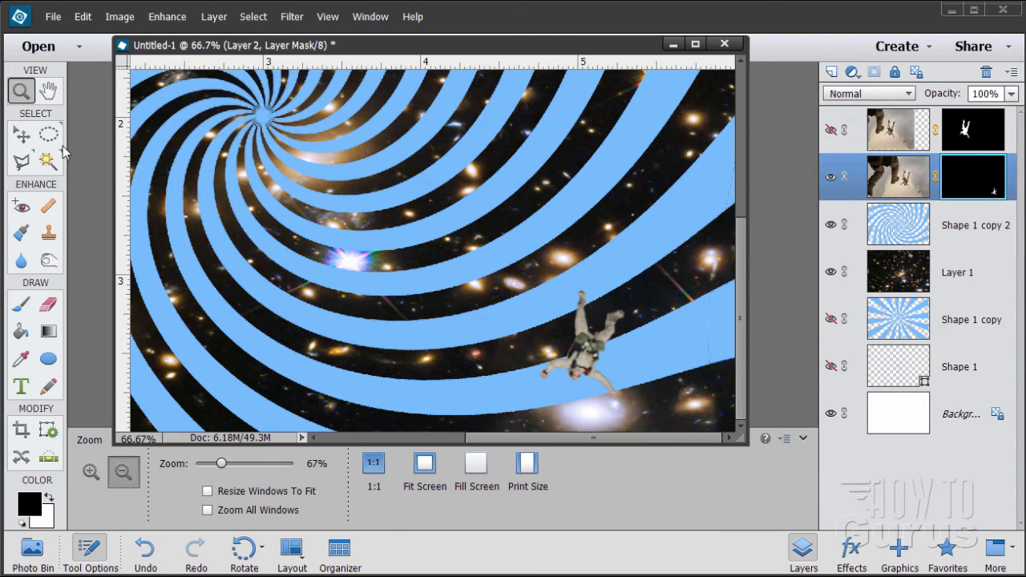
pyautogui.keyDown('alt'); pyautogui.click(425, 227); pyautogui.keyUp('alt')
pyautogui.keyDown('alt'); pyautogui.click(432, 209); pyautogui.keyUp('alt')
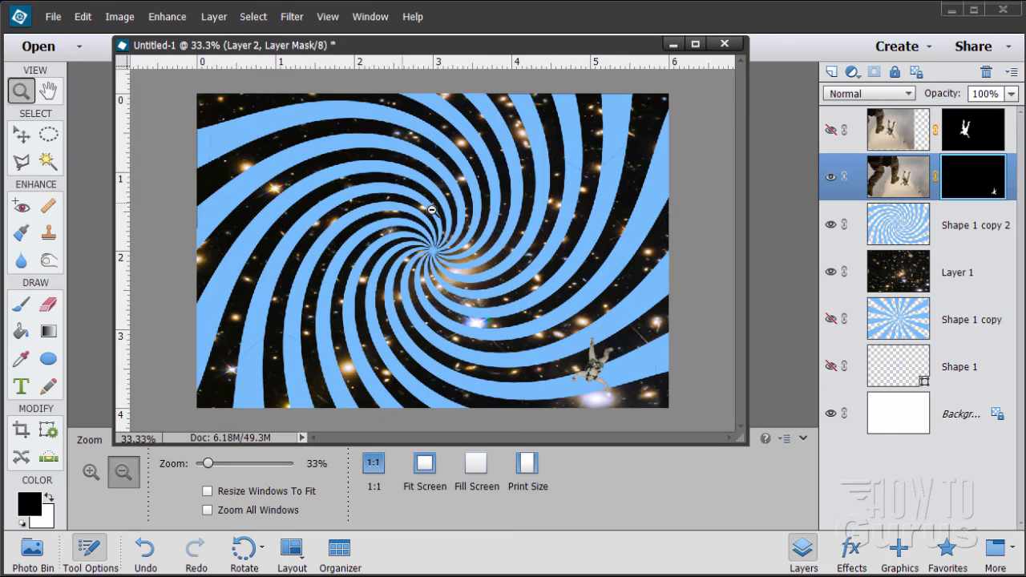
pyautogui.click(25, 135)
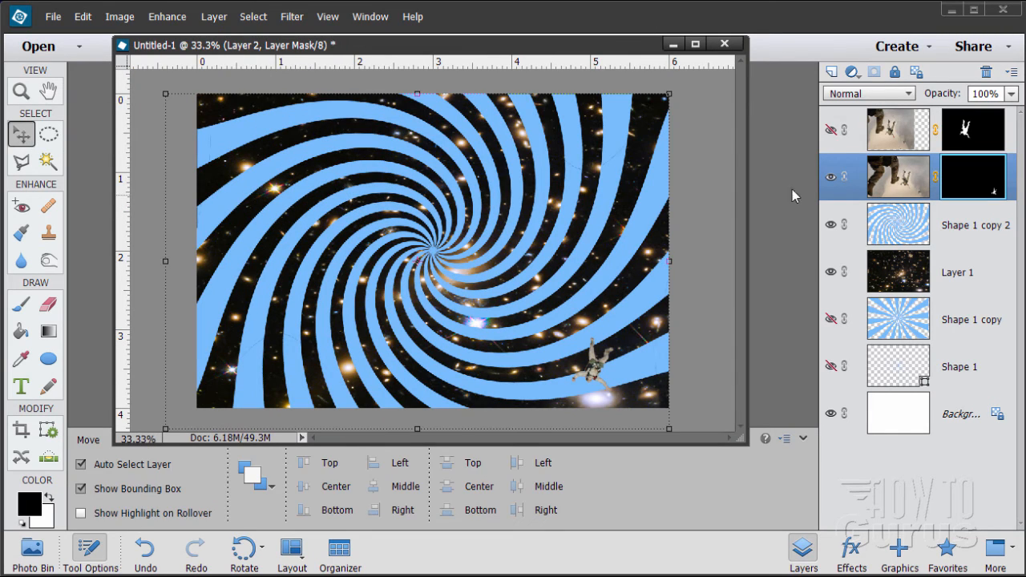
pyautogui.click(832, 130)
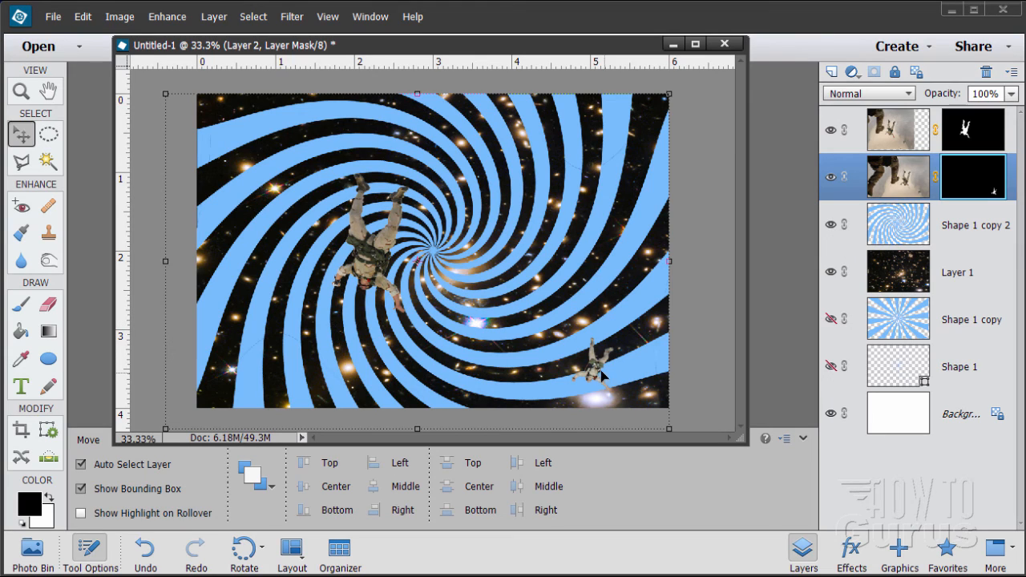
pyautogui.click(892, 184)
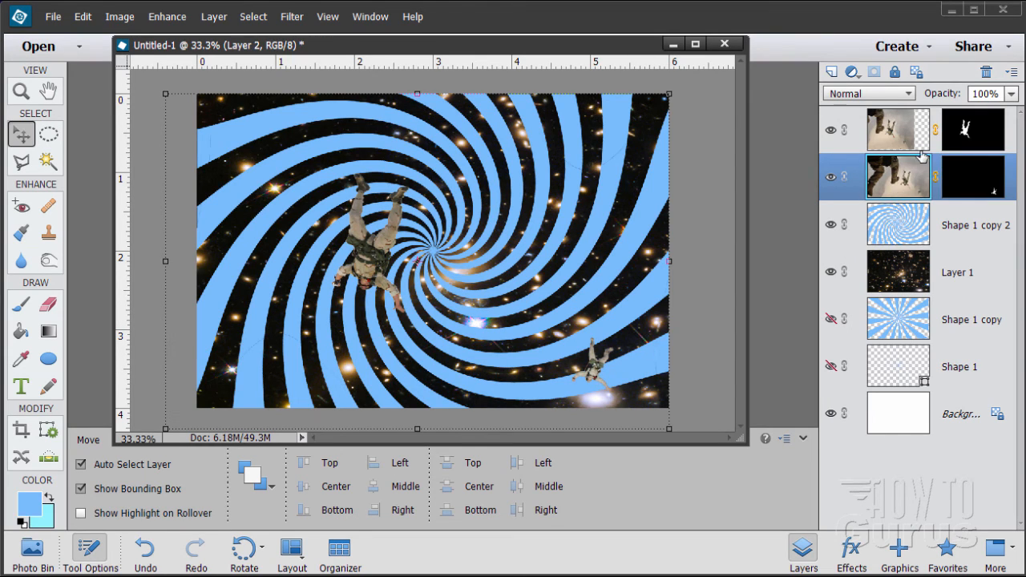
pyautogui.moveTo(597, 377); pyautogui.dragTo(463, 277)
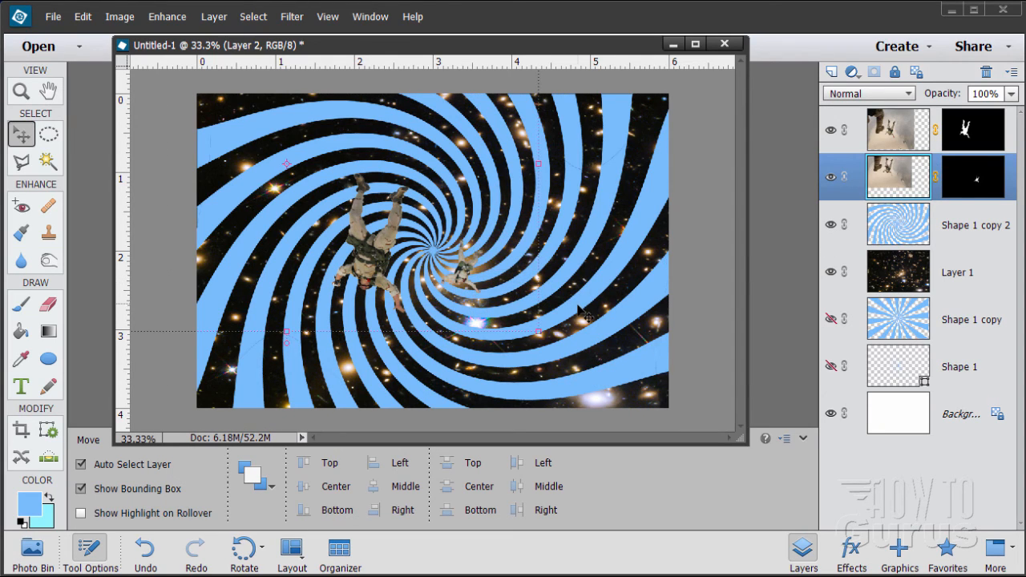
# Move the larger skydiver on Layer 2 copy to the upper-left corner of the canvas, with the boots beyond the edge
pyautogui.click(901, 131)
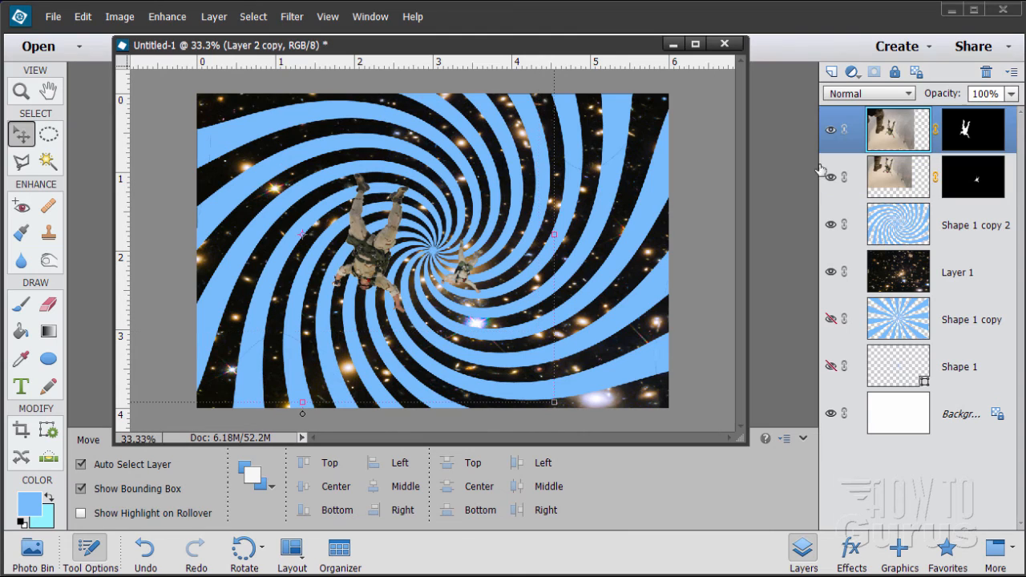
pyautogui.moveTo(367, 265); pyautogui.dragTo(339, 236)
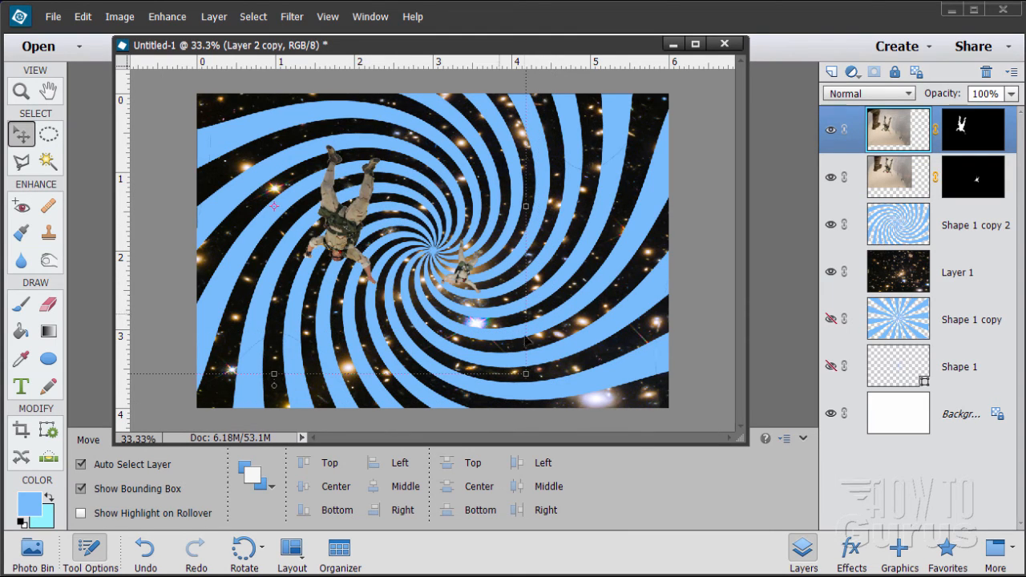
pyautogui.moveTo(343, 255); pyautogui.dragTo(235, 154)
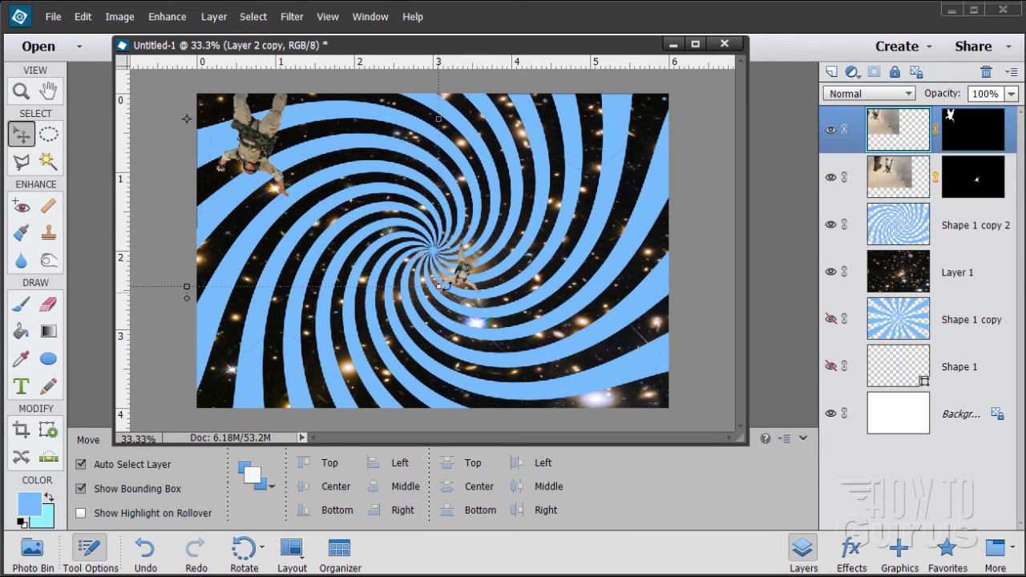
# Hide the twirled ray layer Shape 1 copy 2 and the star photo on Layer 1
pyautogui.click(831, 225)
pyautogui.click(831, 272)
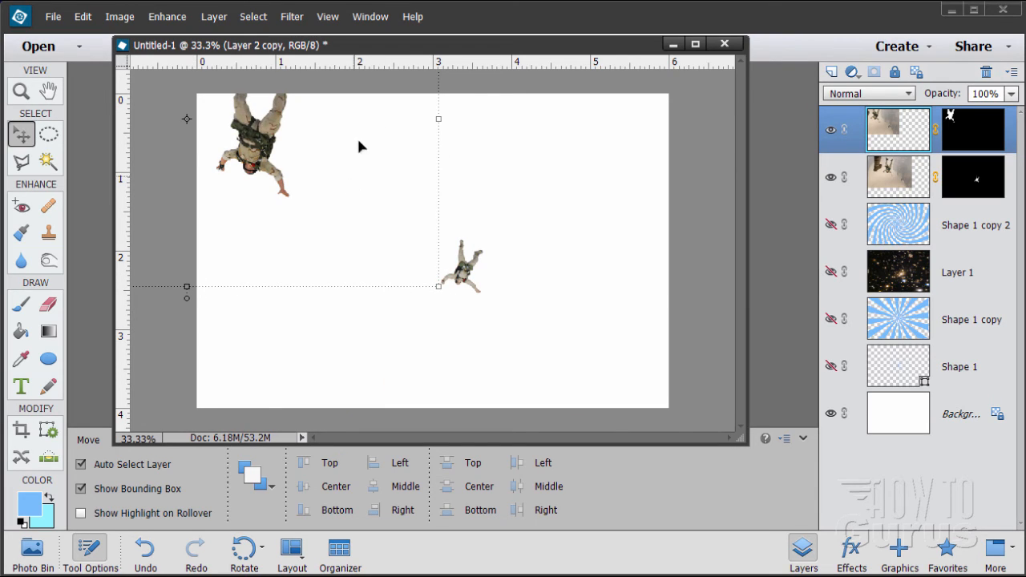
# Enlarge the larger skydiver on Layer 2 copy to about 151% and move it left, clear of the small skydiver
pyautogui.moveTo(439, 286); pyautogui.dragTo(705, 457)
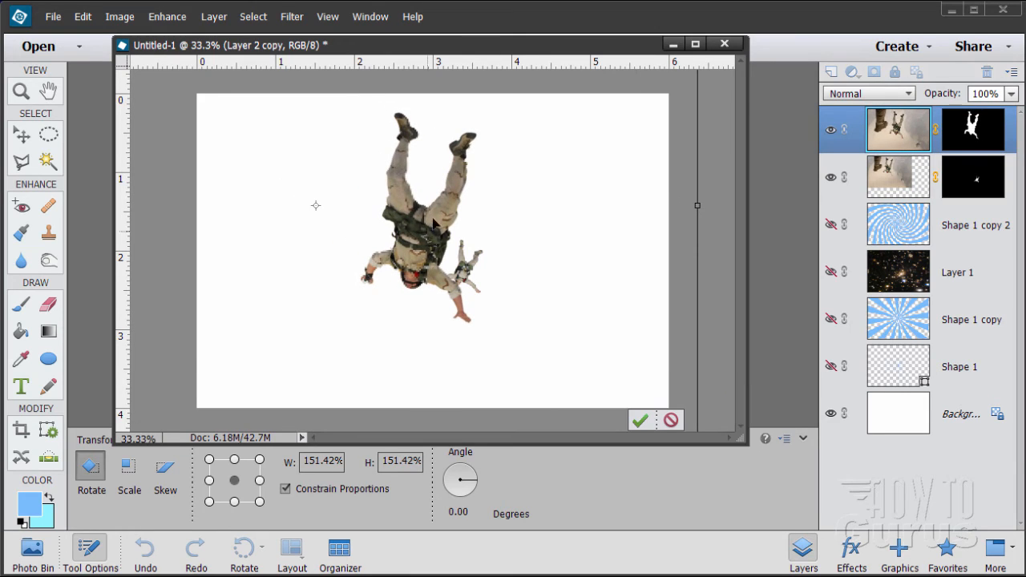
pyautogui.click(639, 420)
pyautogui.moveTo(422, 257); pyautogui.dragTo(339, 246)
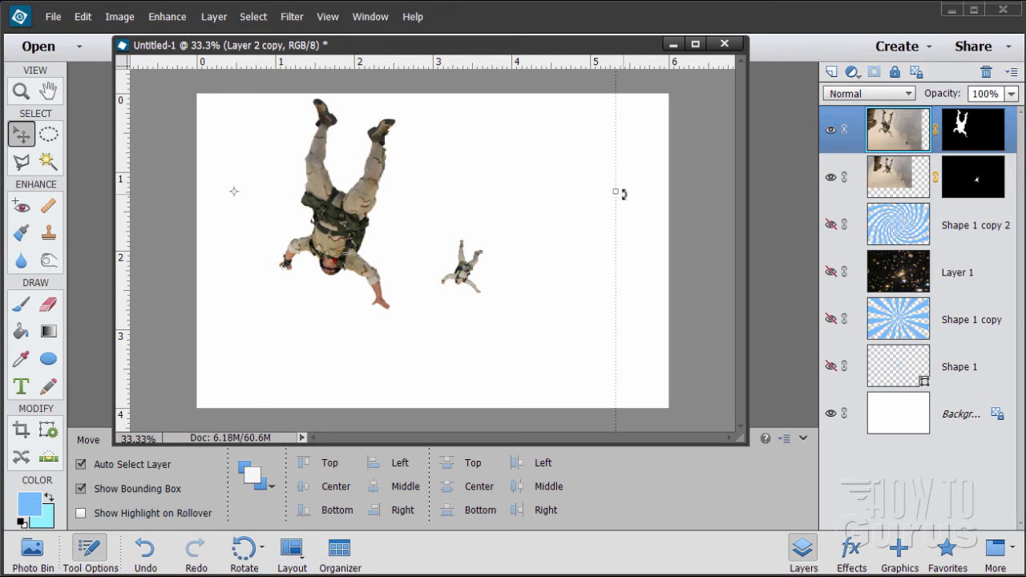
# Rotate the larger skydiver by about -33.71 degrees and lower it so its outstretched hand points toward the small skydiver
pyautogui.moveTo(624, 194); pyautogui.dragTo(523, 6)
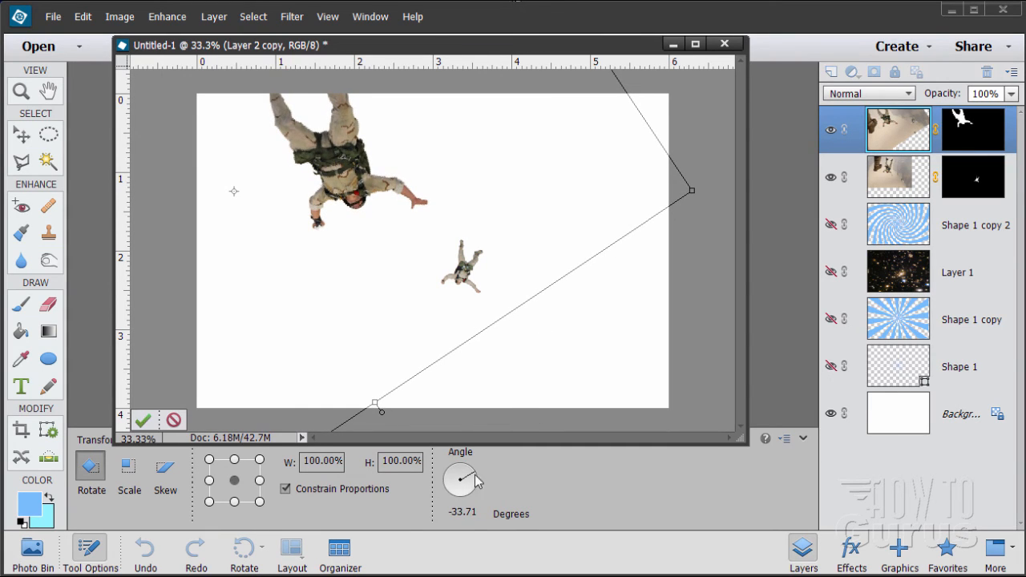
pyautogui.click(143, 420)
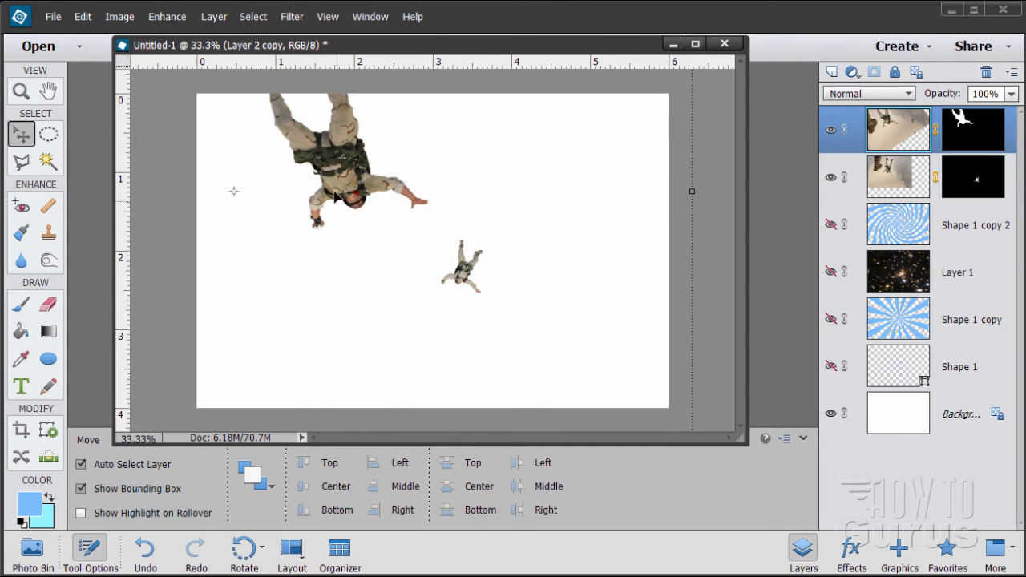
pyautogui.moveTo(334, 194); pyautogui.dragTo(330, 230)
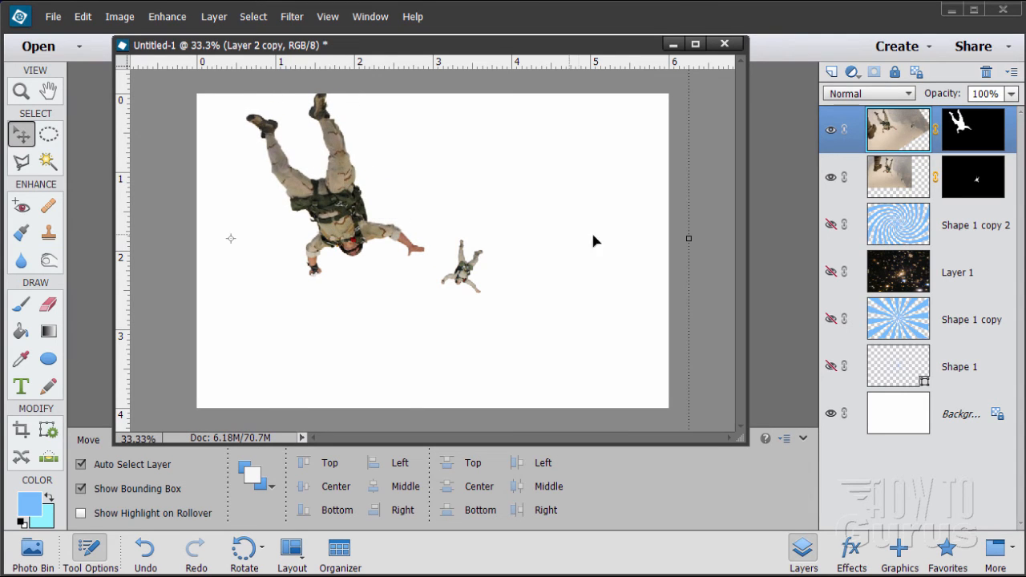
# Show Layer 1 and Shape 1 copy 2 again, and shift the small skydiver on Layer 2 slightly up and right
pyautogui.click(832, 272)
pyautogui.click(831, 226)
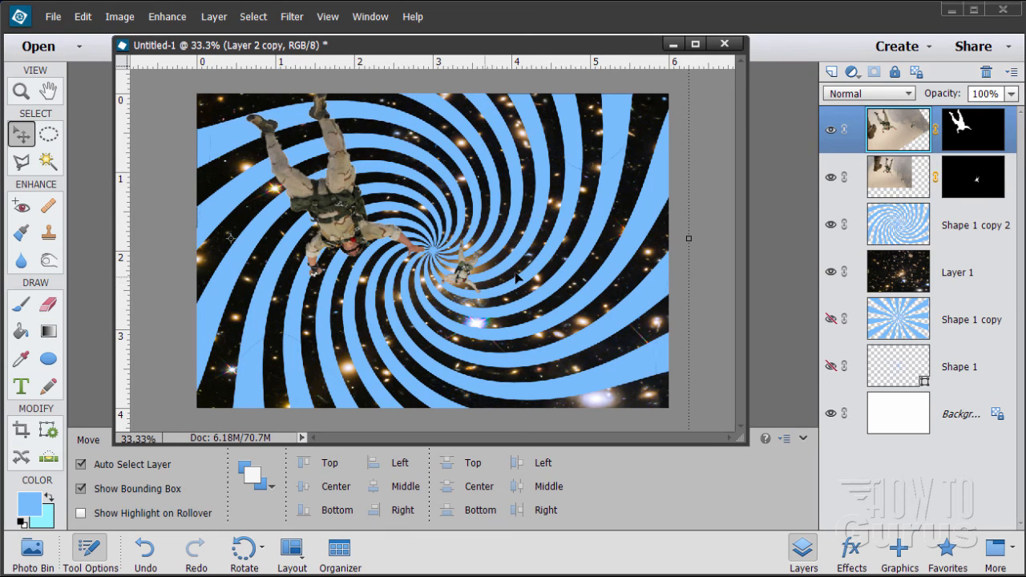
pyautogui.click(904, 176)
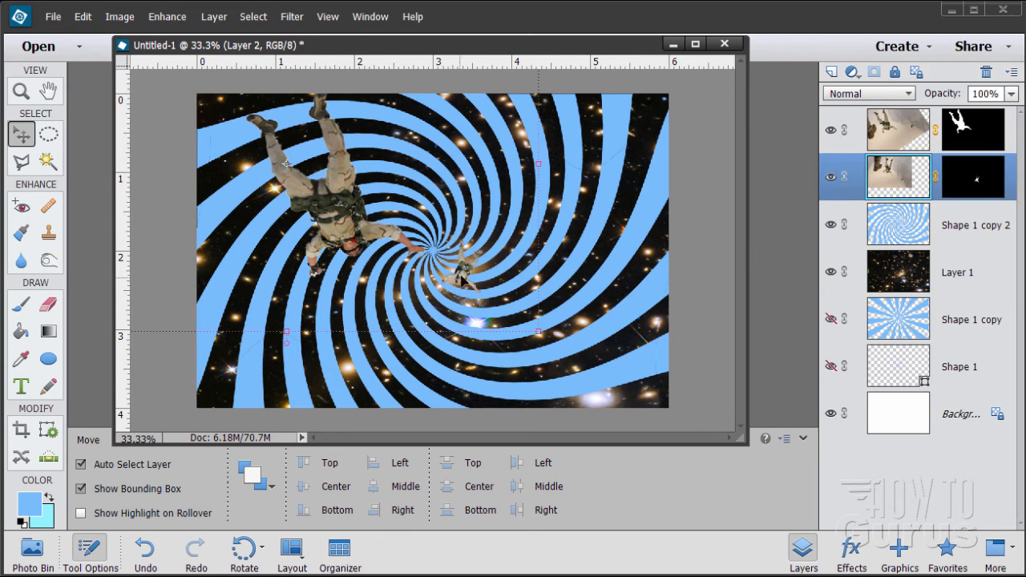
pyautogui.moveTo(461, 278)
pyautogui.mouseDown()
pyautogui.moveTo(465, 266)
pyautogui.moveTo(462, 279)
pyautogui.mouseUp()
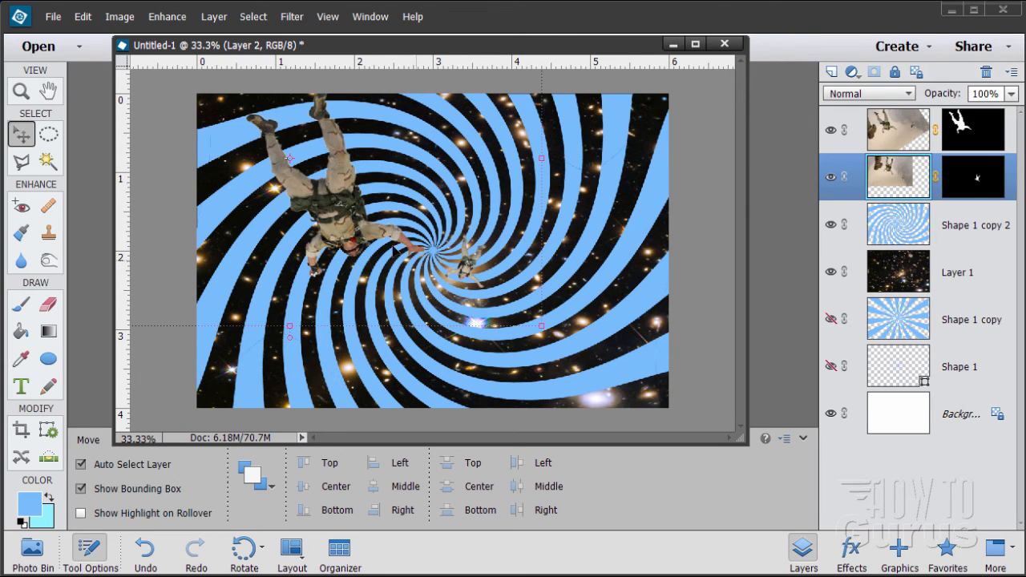
# Apply an outer glow layer style of 81 px at 100% opacity to the larger skydiver on Layer 2 copy
pyautogui.click(864, 133)
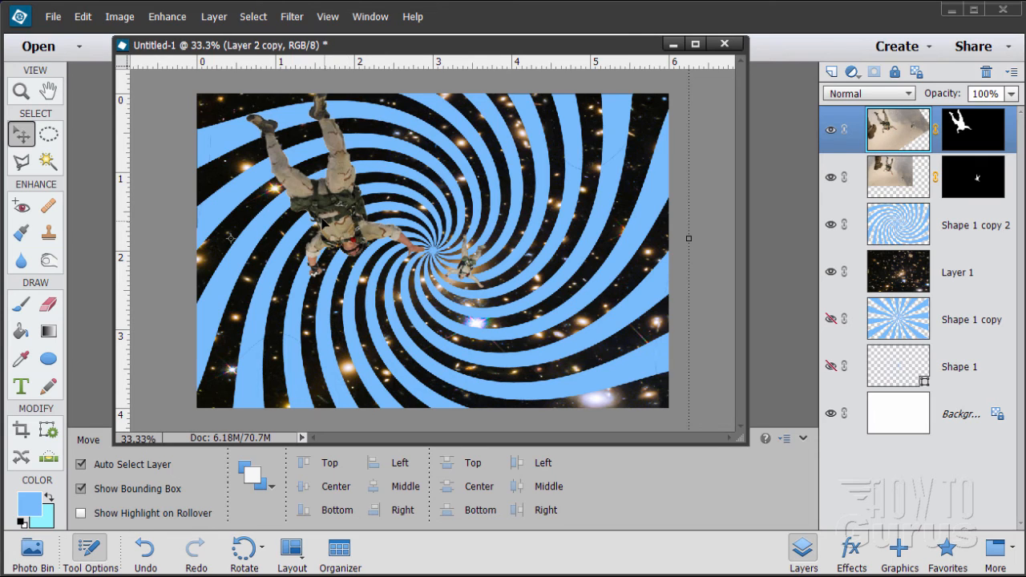
pyautogui.click(213, 18)
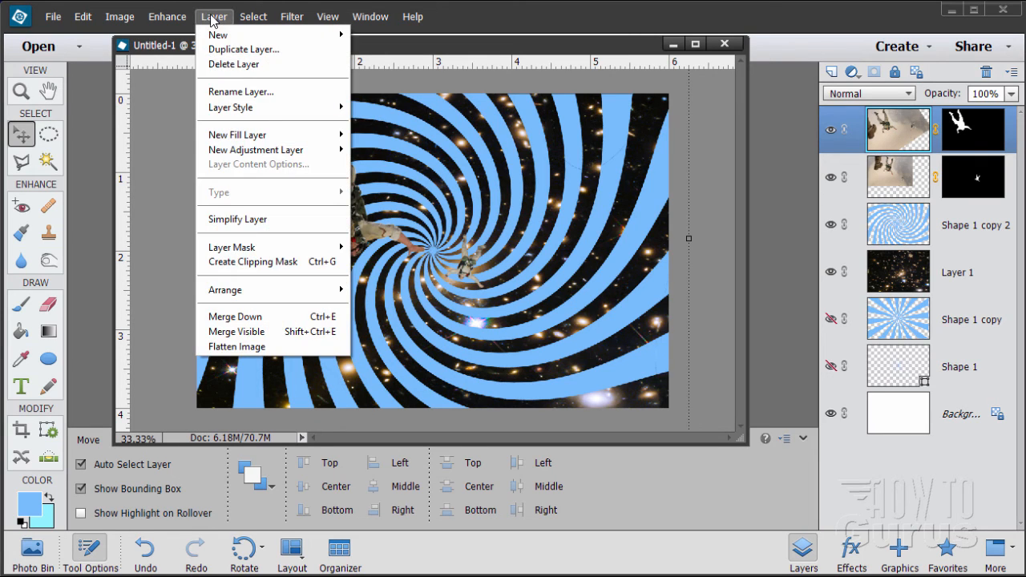
pyautogui.moveTo(241, 106)
pyautogui.click(355, 108)
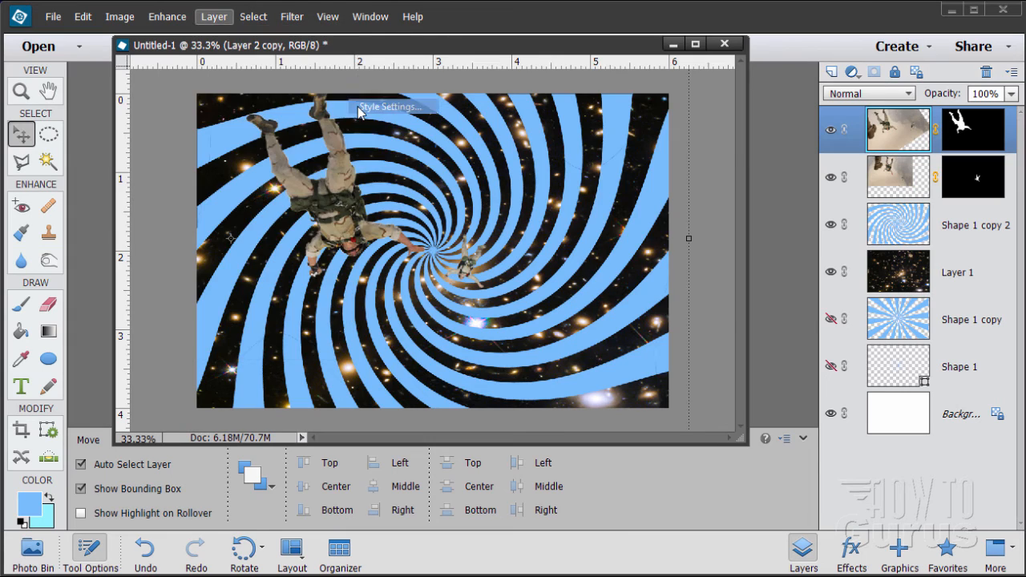
pyautogui.click(610, 227)
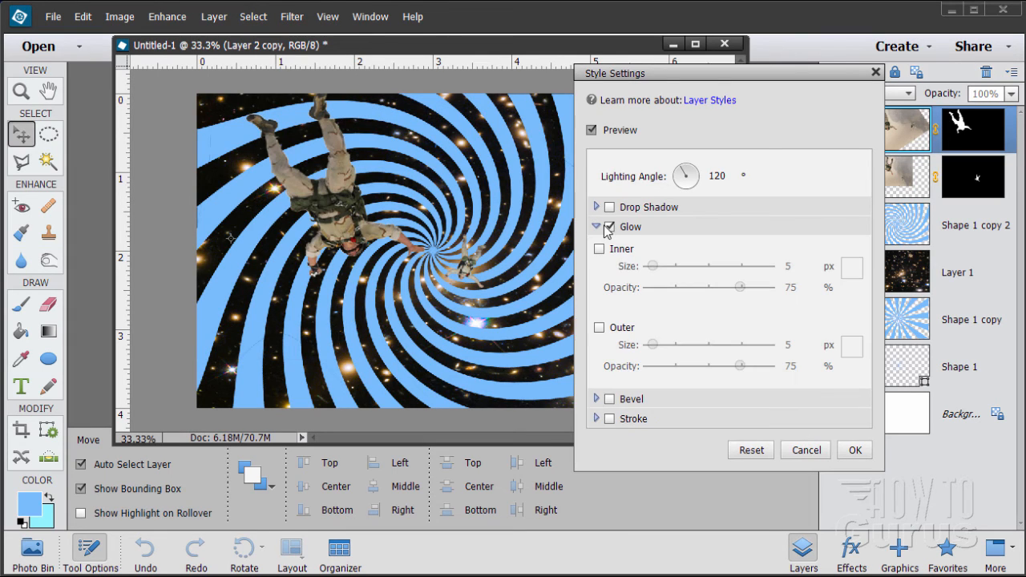
pyautogui.click(599, 327)
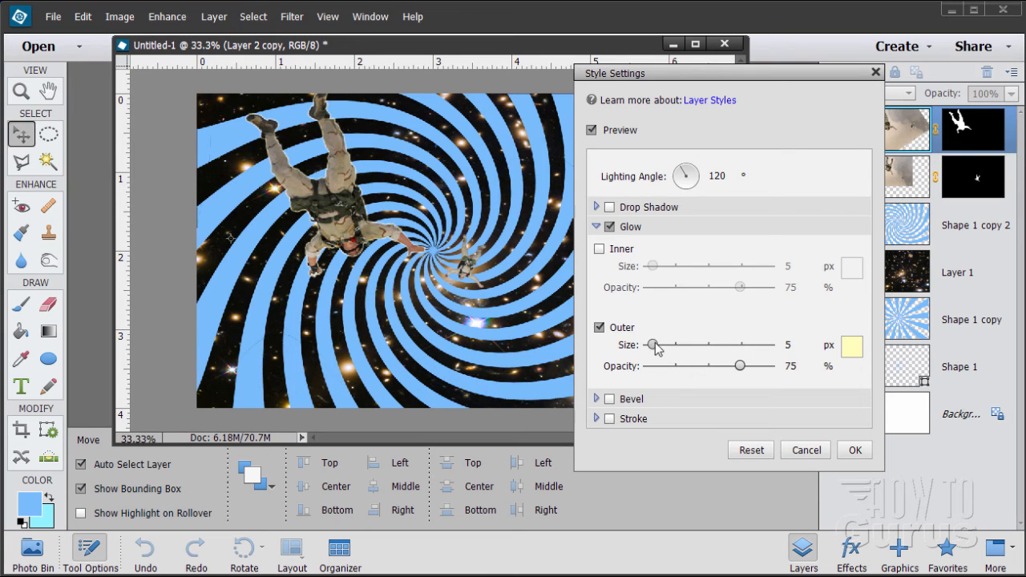
pyautogui.moveTo(656, 346); pyautogui.dragTo(669, 357)
pyautogui.moveTo(740, 366); pyautogui.dragTo(772, 366)
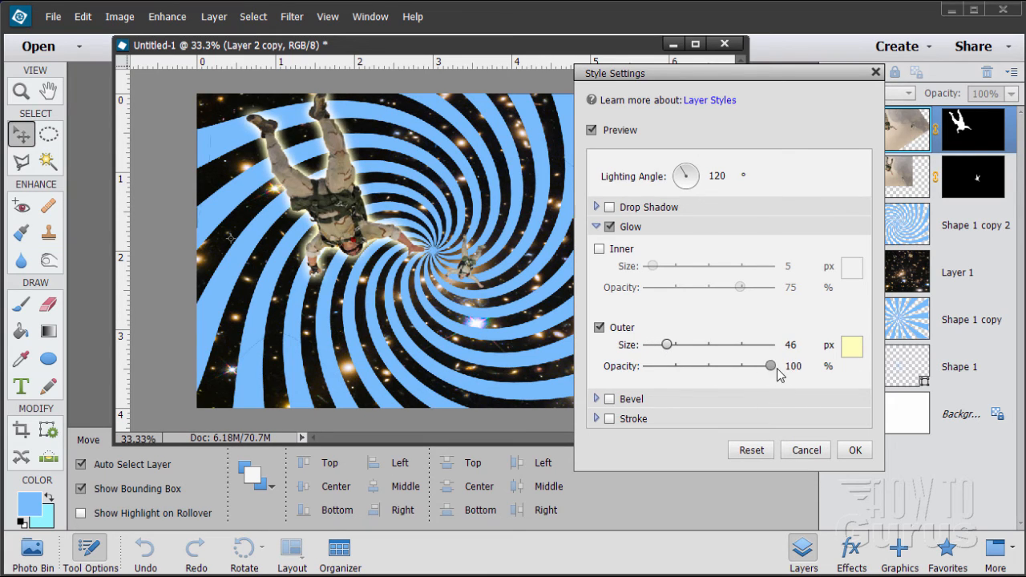
pyautogui.moveTo(670, 353); pyautogui.dragTo(677, 361)
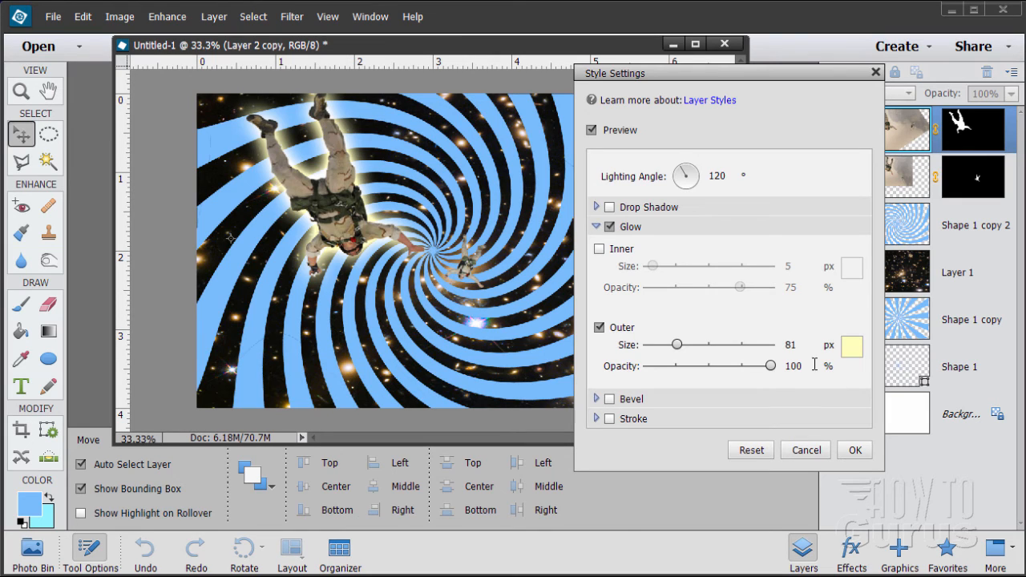
pyautogui.click(855, 450)
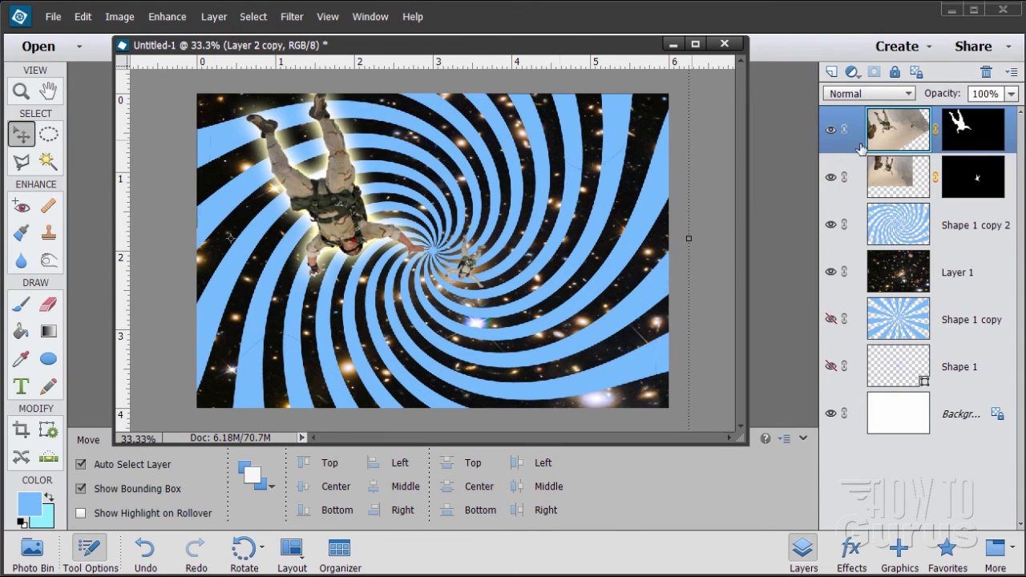
# Apply an outer glow layer style of about 24 px at 100% opacity to the small skydiver on Layer 2
pyautogui.click(899, 172)
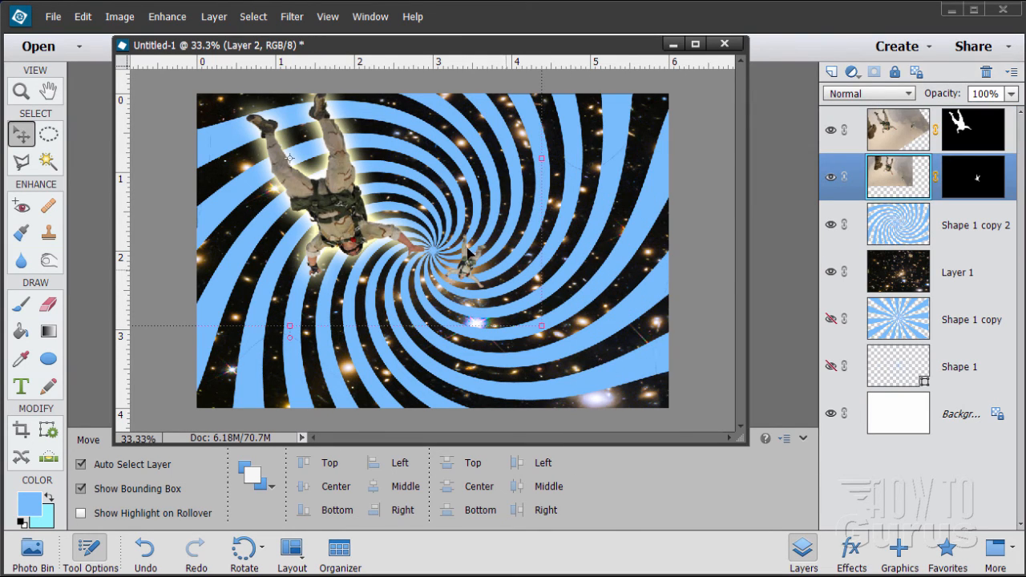
pyautogui.click(206, 22)
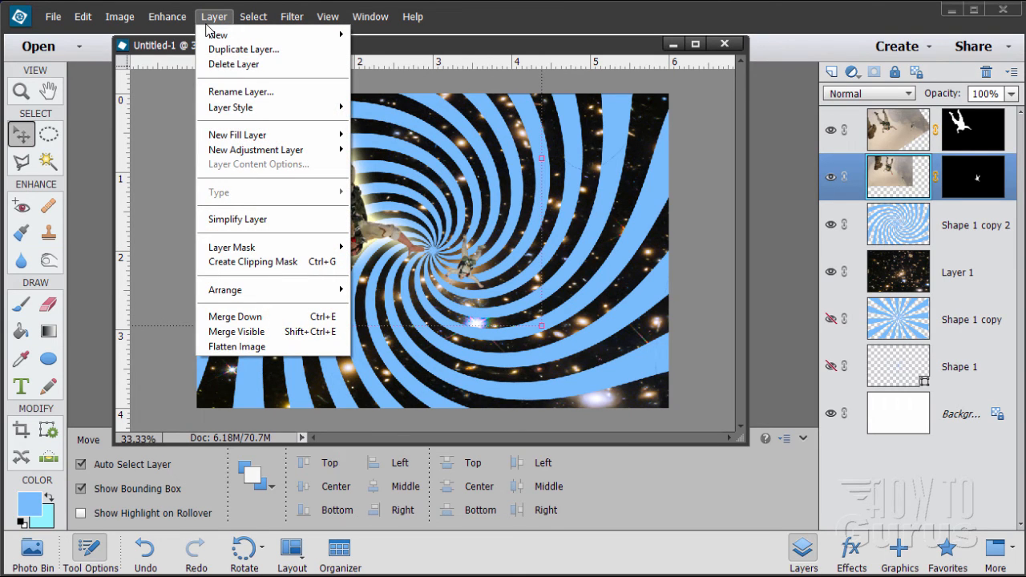
pyautogui.moveTo(252, 107)
pyautogui.click(380, 105)
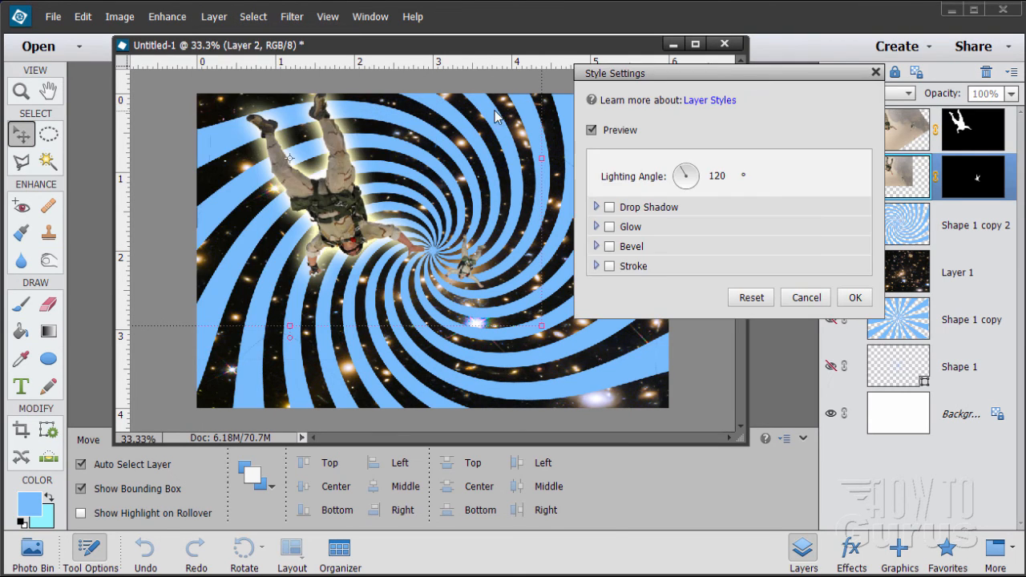
pyautogui.click(609, 227)
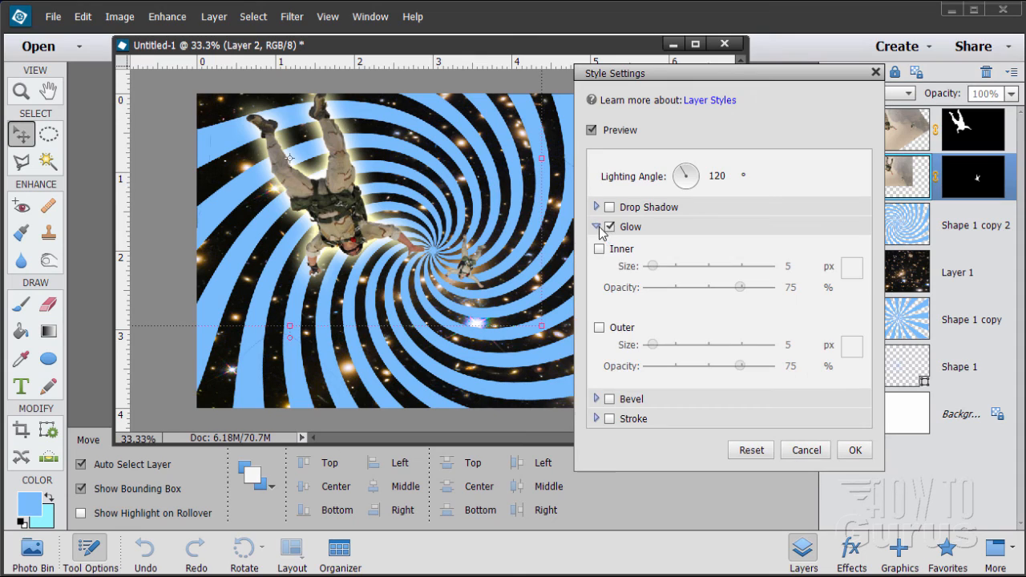
pyautogui.click(599, 327)
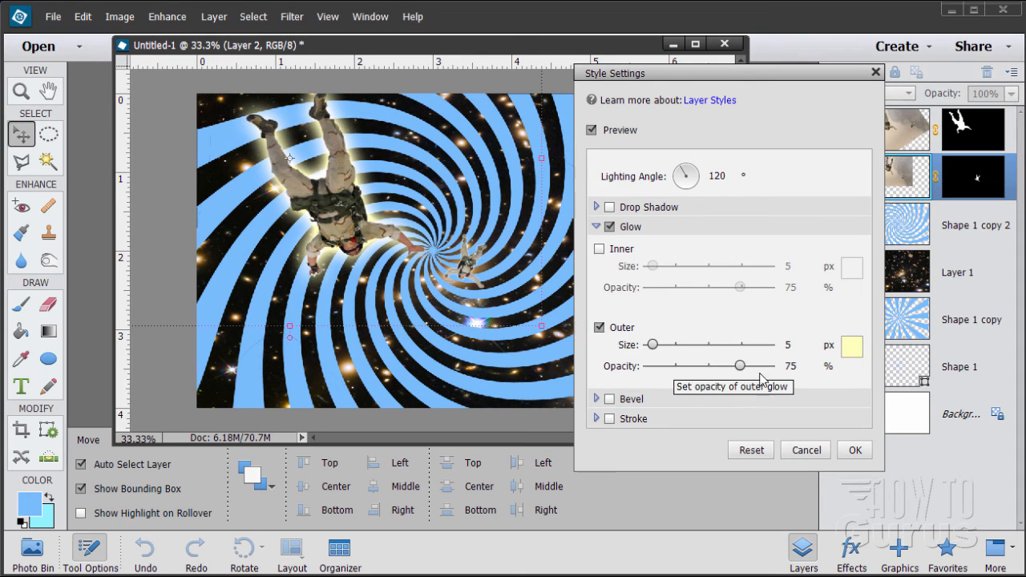
pyautogui.moveTo(742, 367); pyautogui.dragTo(781, 368)
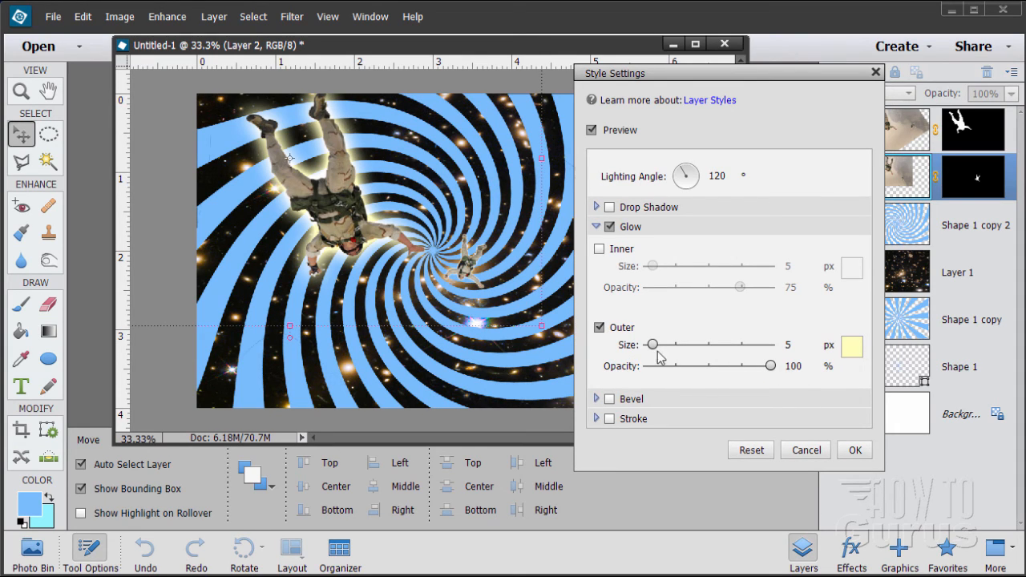
pyautogui.moveTo(653, 344); pyautogui.dragTo(662, 347)
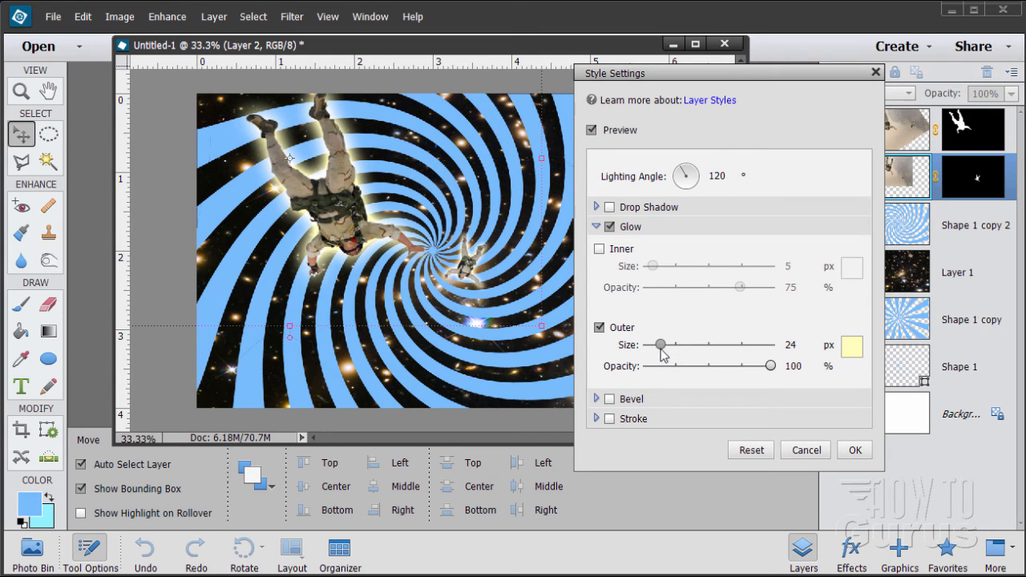
pyautogui.moveTo(663, 356); pyautogui.dragTo(662, 356)
pyautogui.click(854, 450)
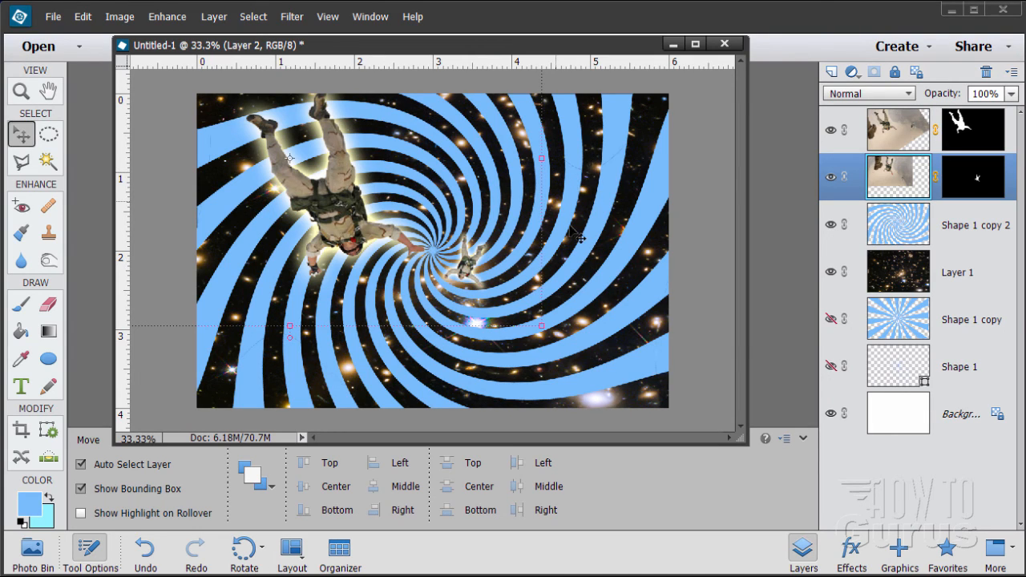
# Set the blend mode of the twirled ray layer Shape 1 copy 2 to Lighter Color
pyautogui.click(914, 229)
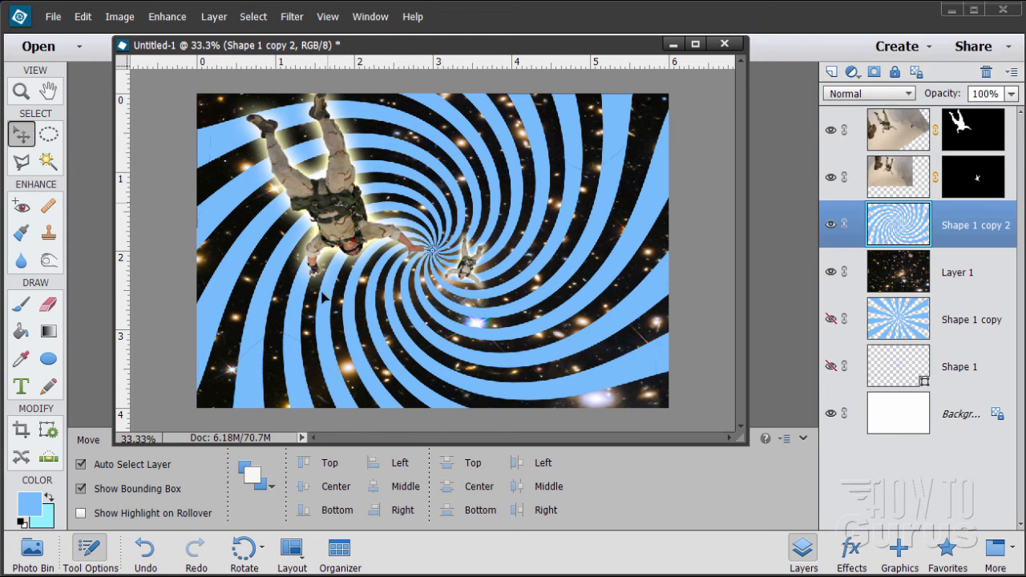
pyautogui.moveTo(437, 48); pyautogui.dragTo(423, 66)
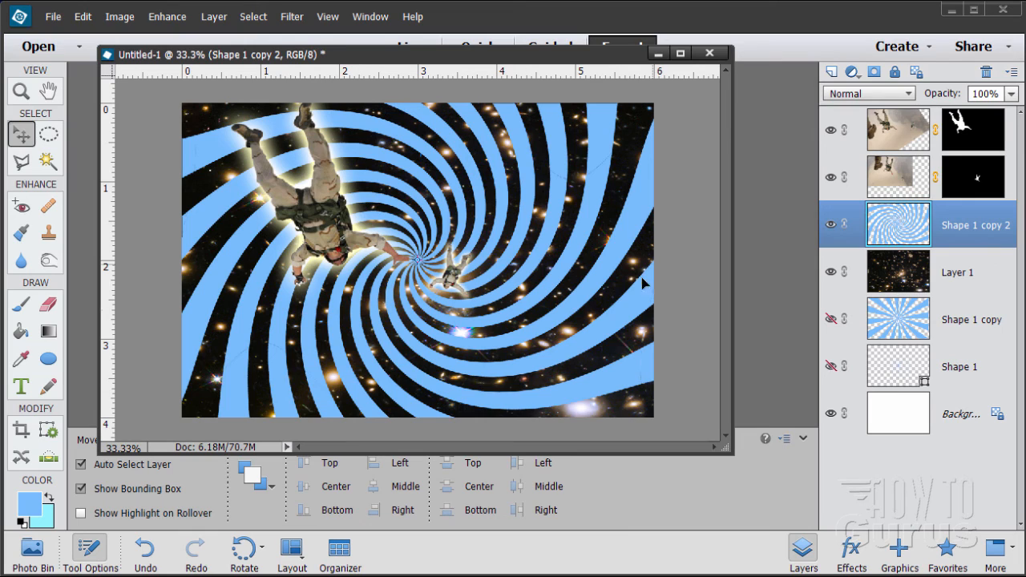
pyautogui.click(863, 94)
pyautogui.click(946, 232)
pyautogui.click(863, 94)
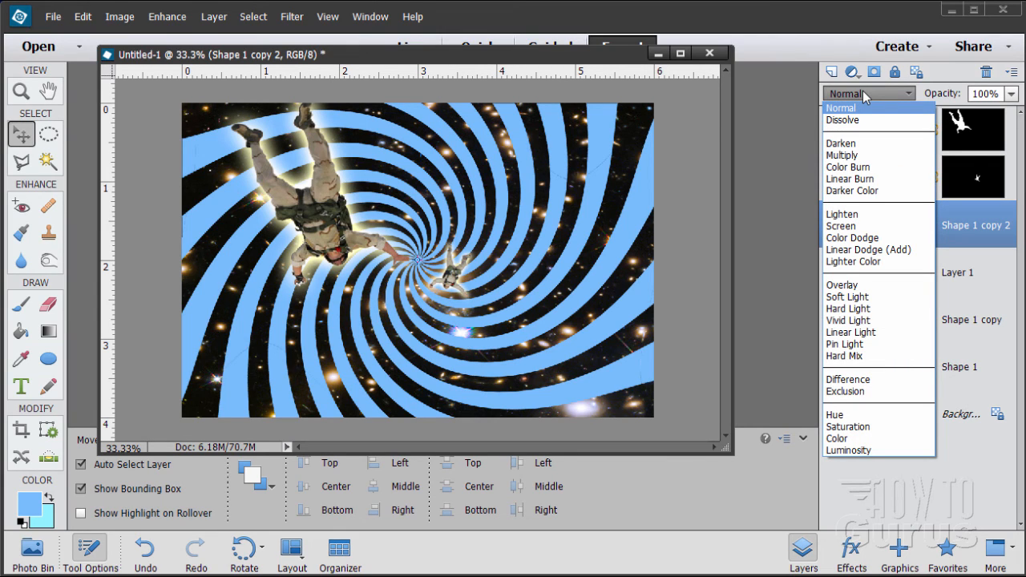
pyautogui.click(833, 262)
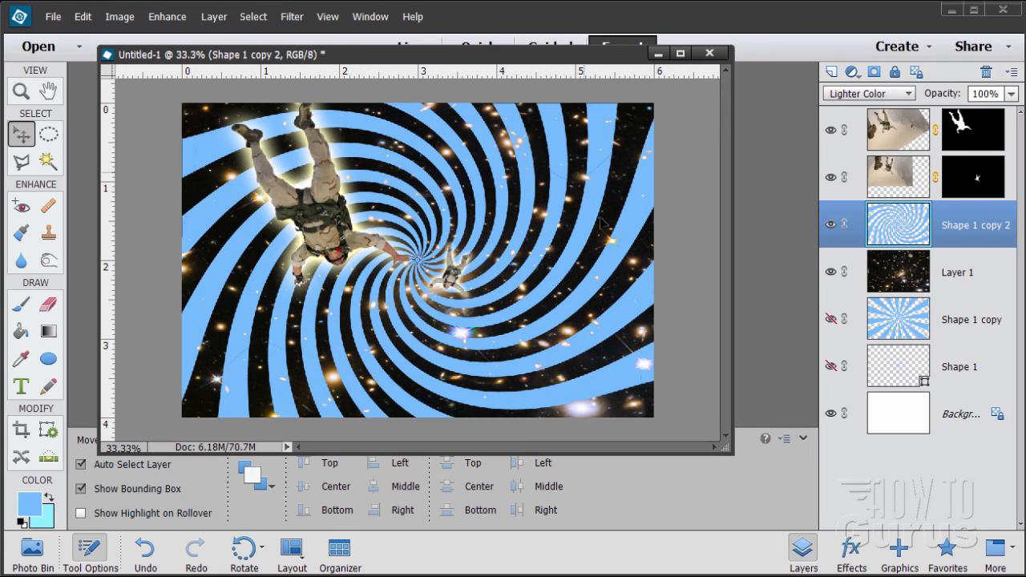
# Apply a Radial Blur to the twirled rays with amount 10, Spin method and Good quality
pyautogui.click(291, 16)
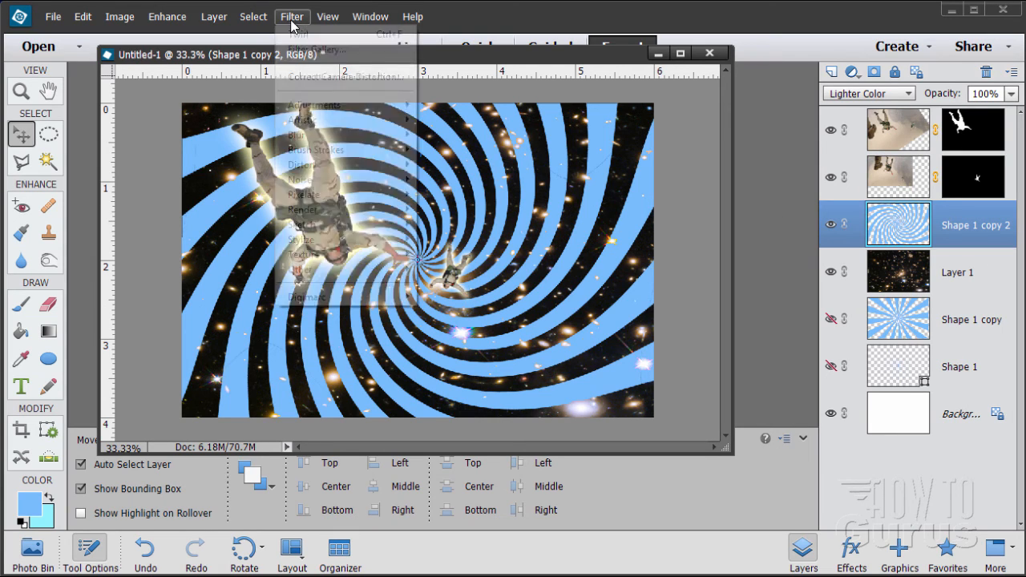
pyautogui.moveTo(324, 140)
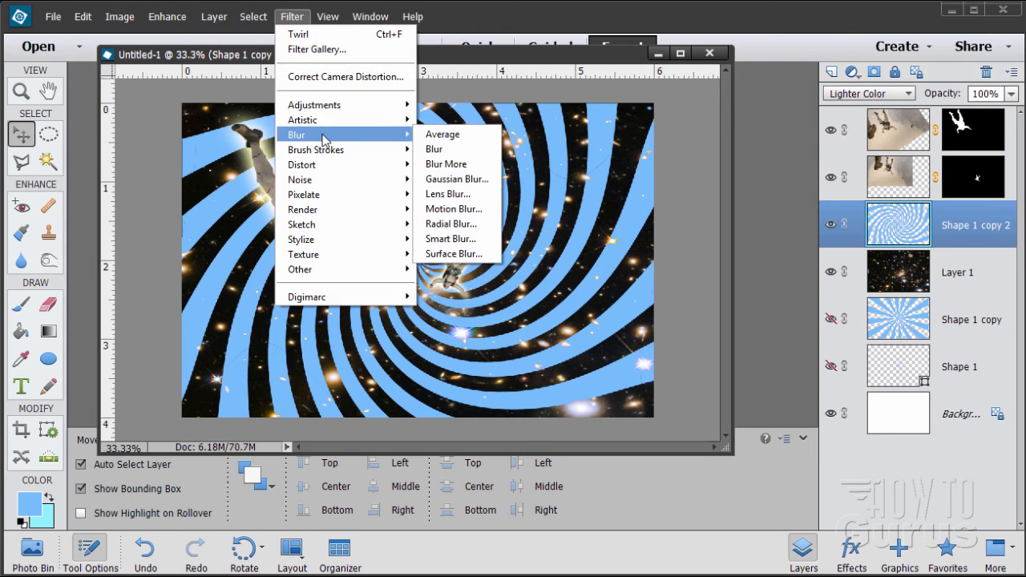
pyautogui.click(454, 225)
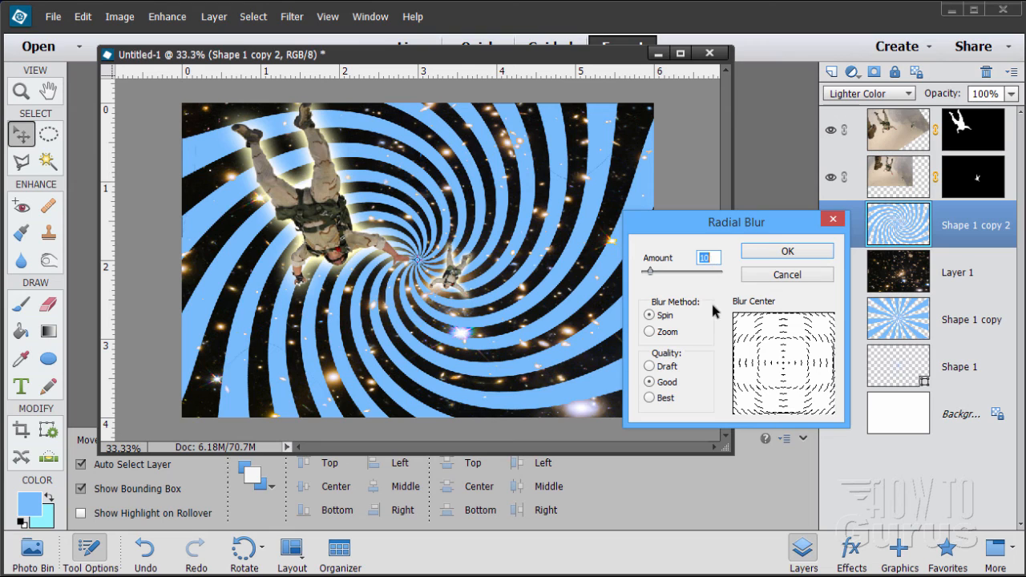
pyautogui.click(780, 254)
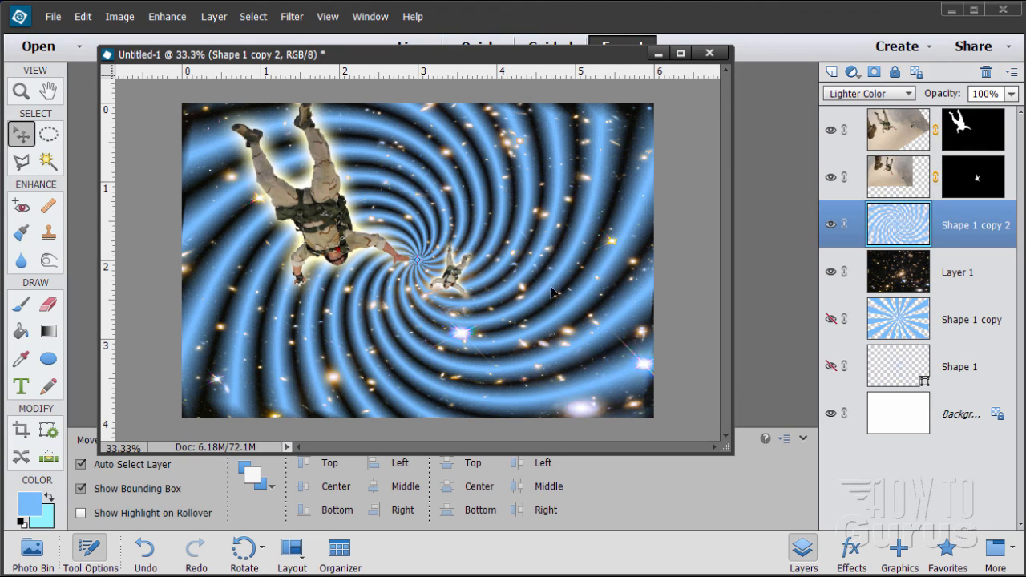
# Add a Levels adjustment layer directly above the larger skydiver layer, Layer 2 copy
pyautogui.click(900, 138)
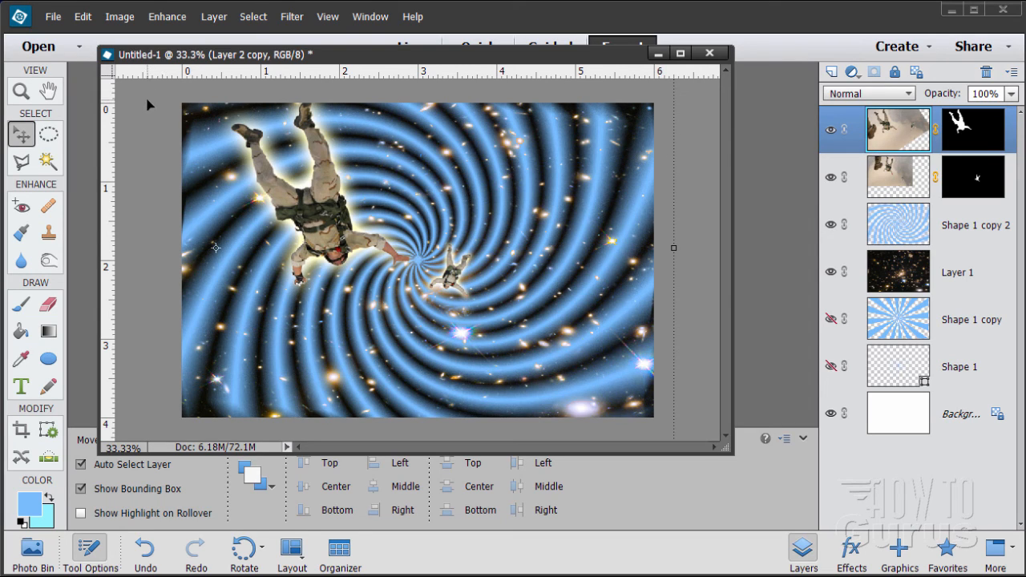
pyautogui.click(225, 19)
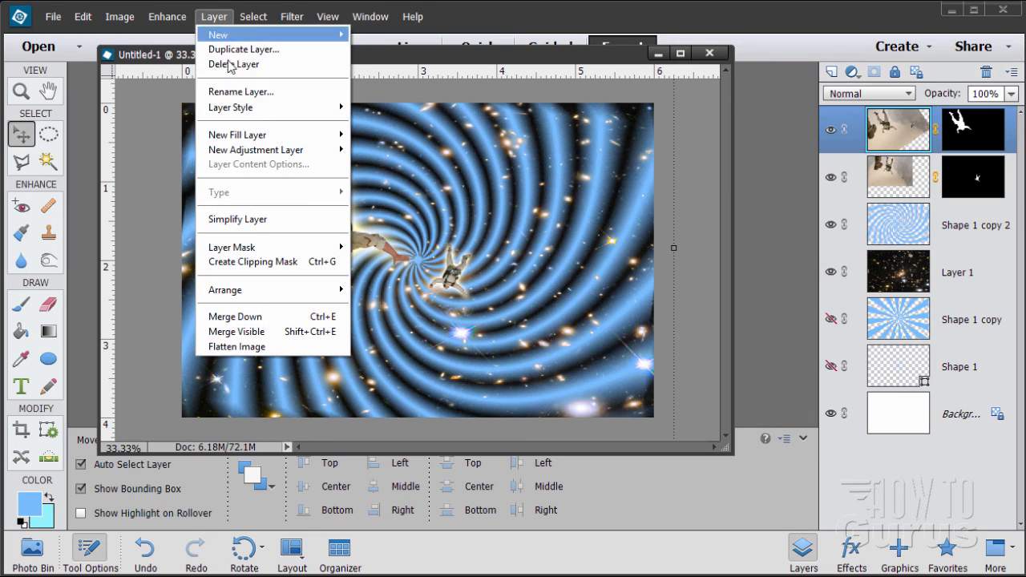
pyautogui.moveTo(243, 153)
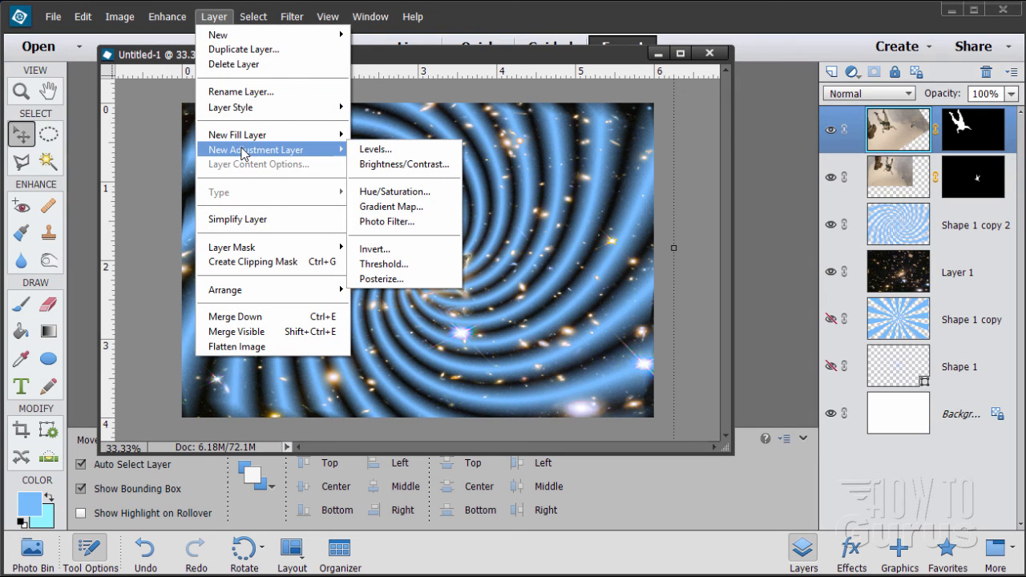
pyautogui.click(384, 150)
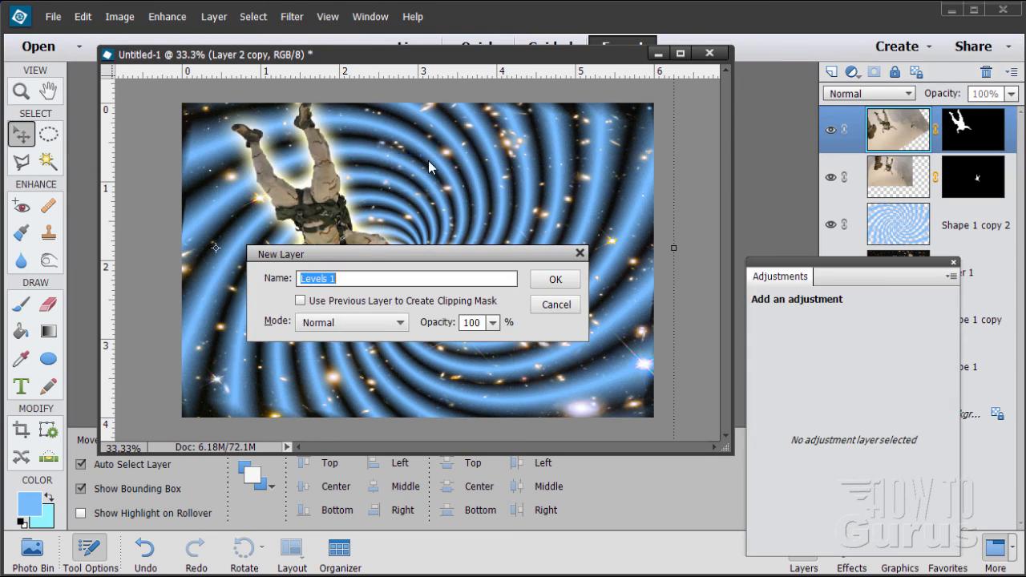
pyautogui.click(553, 279)
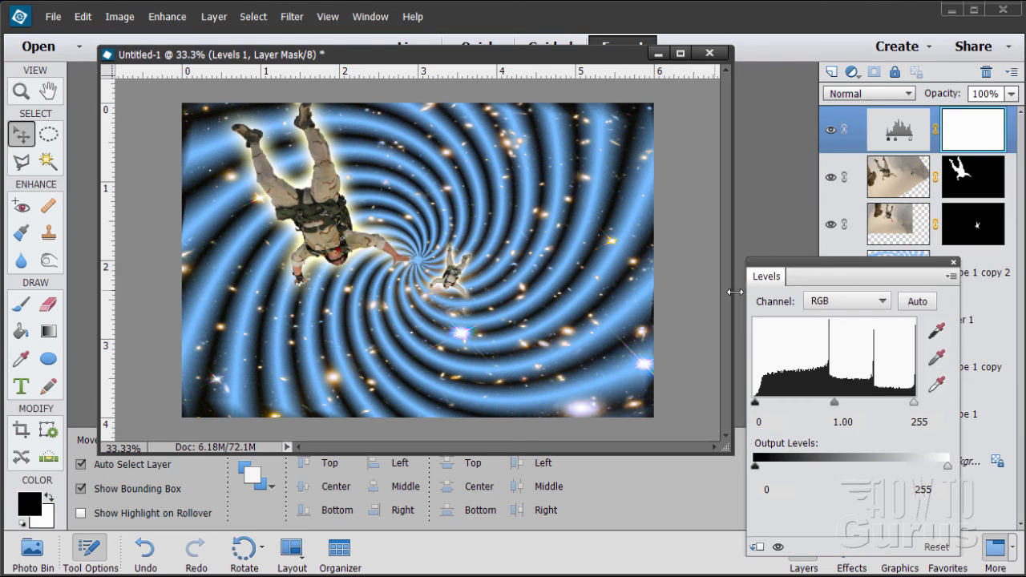
# Set the Levels input values to 18 for shadows, 1.09 for midtones and 199 for highlights
pyautogui.moveTo(812, 269); pyautogui.dragTo(751, 243)
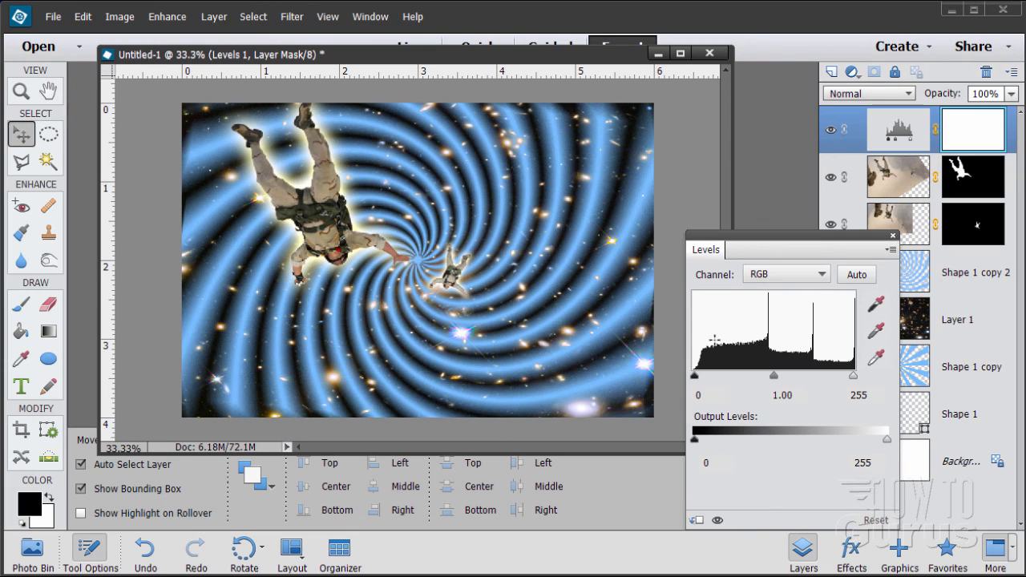
pyautogui.click(698, 395)
pyautogui.write('18')
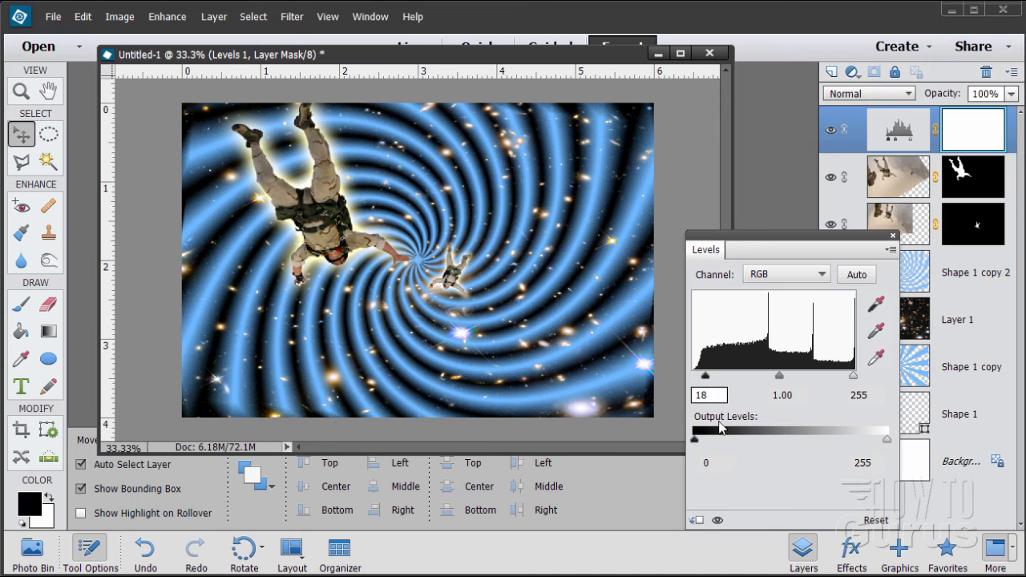
pyautogui.click(798, 394)
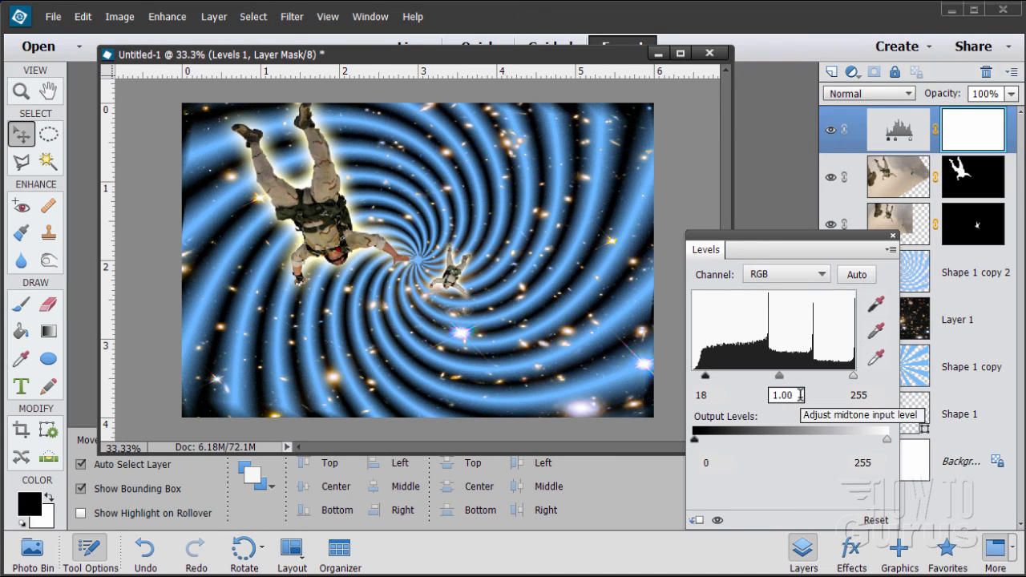
pyautogui.press('BackSpace')
pyautogui.write('9')
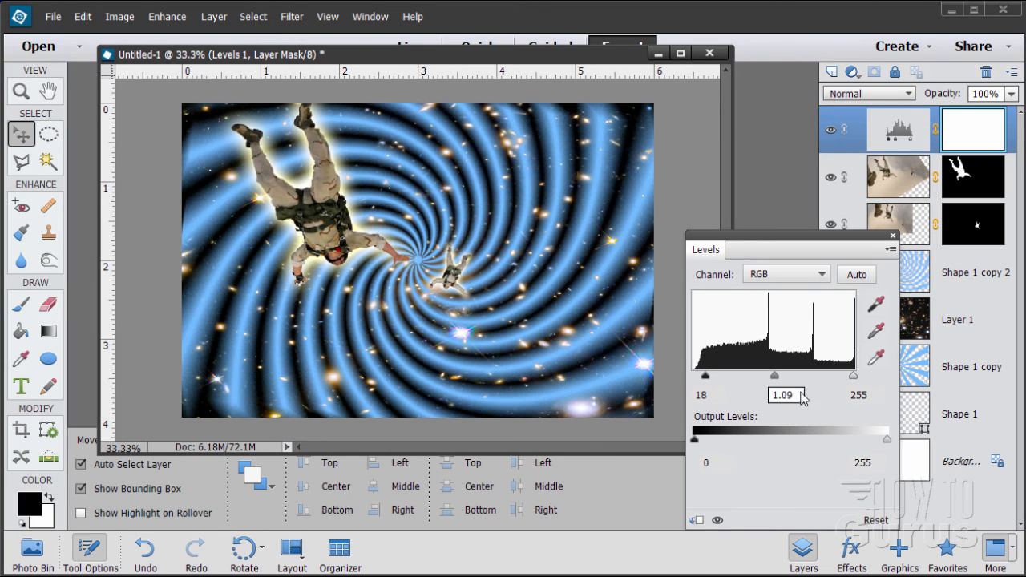
pyautogui.click(864, 396)
pyautogui.press('BackSpace')
pyautogui.press('BackSpace')
pyautogui.press('BackSpace')
pyautogui.write('1')
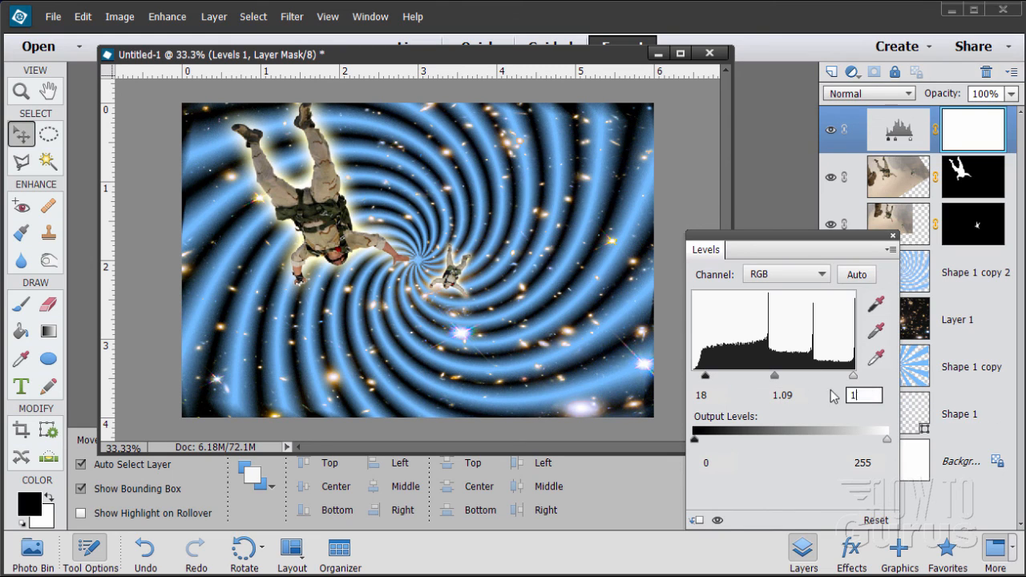
pyautogui.write('99')
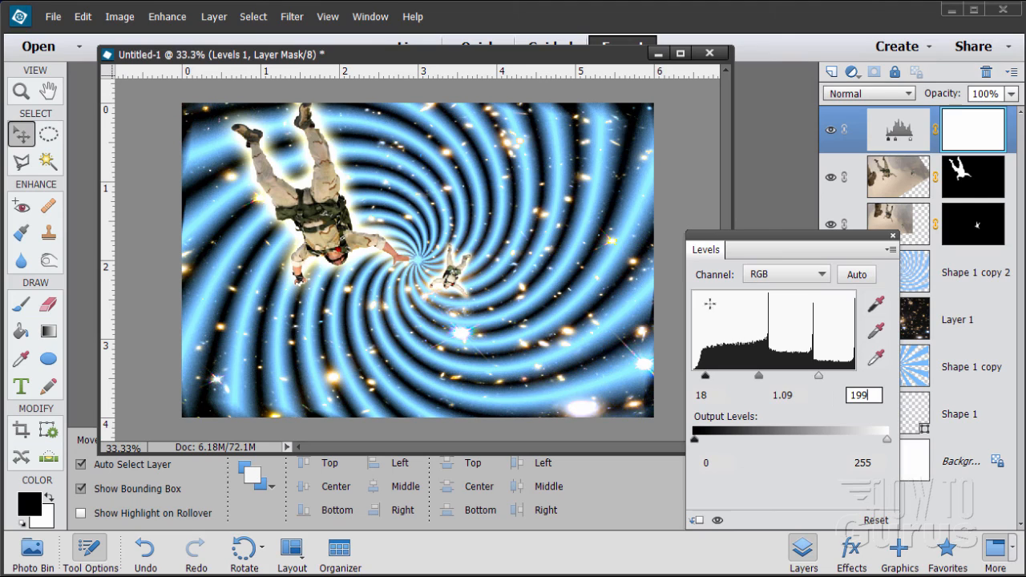
pyautogui.click(894, 237)
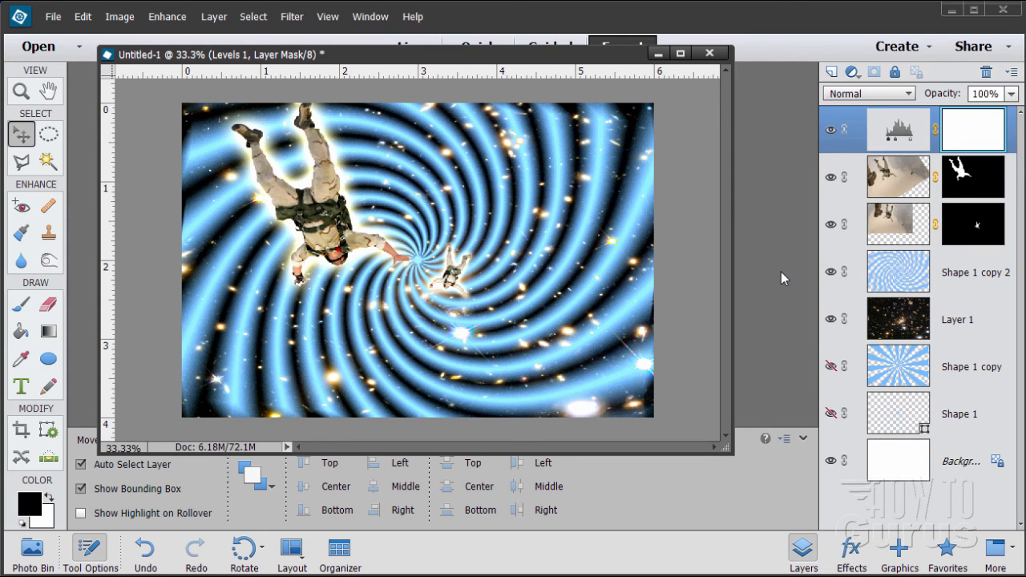
# Move the larger skydiver on Layer 2 copy slightly up so the feet reach the image's upper edge
pyautogui.click(910, 137)
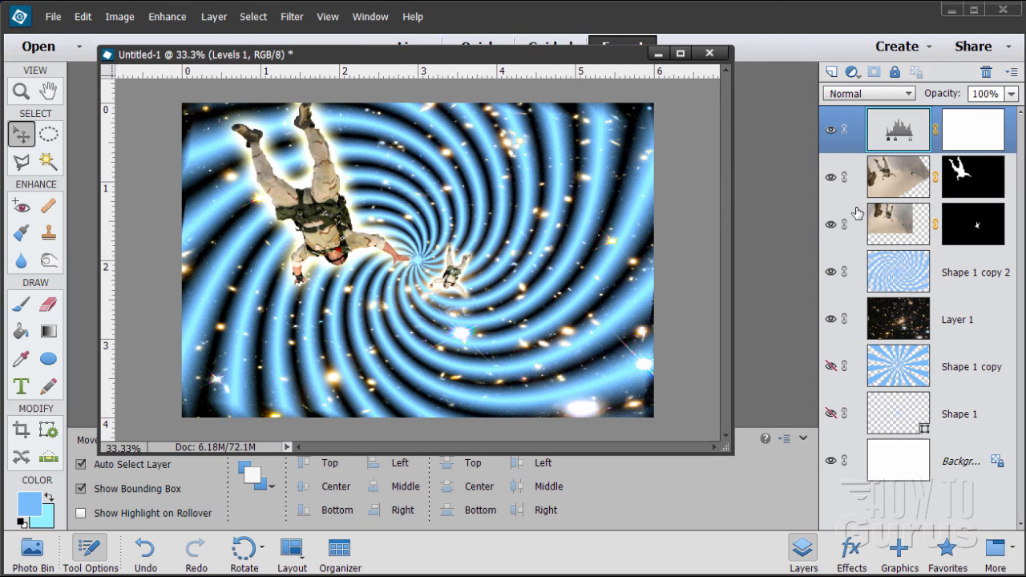
pyautogui.click(880, 190)
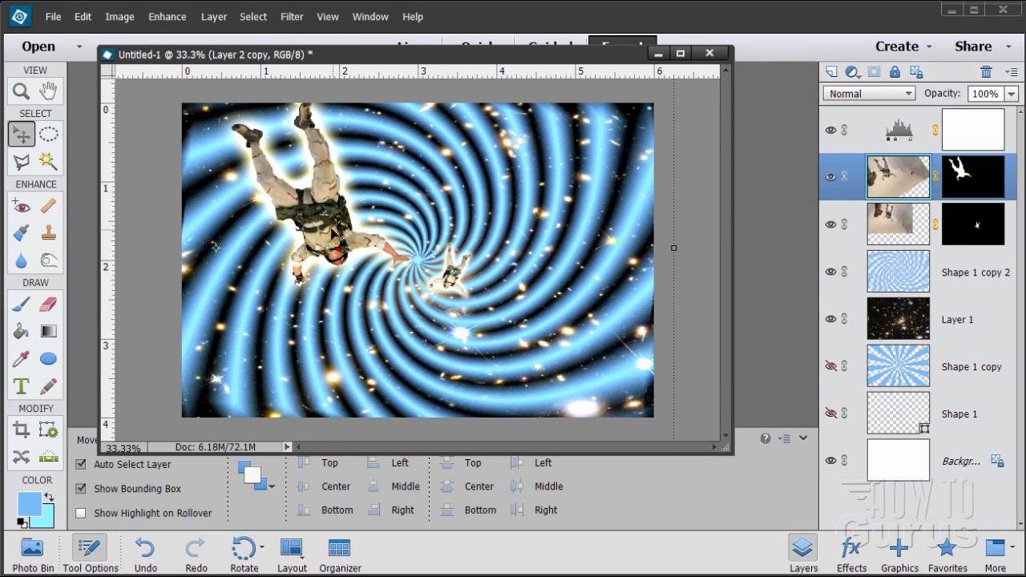
pyautogui.moveTo(335, 234); pyautogui.dragTo(335, 219)
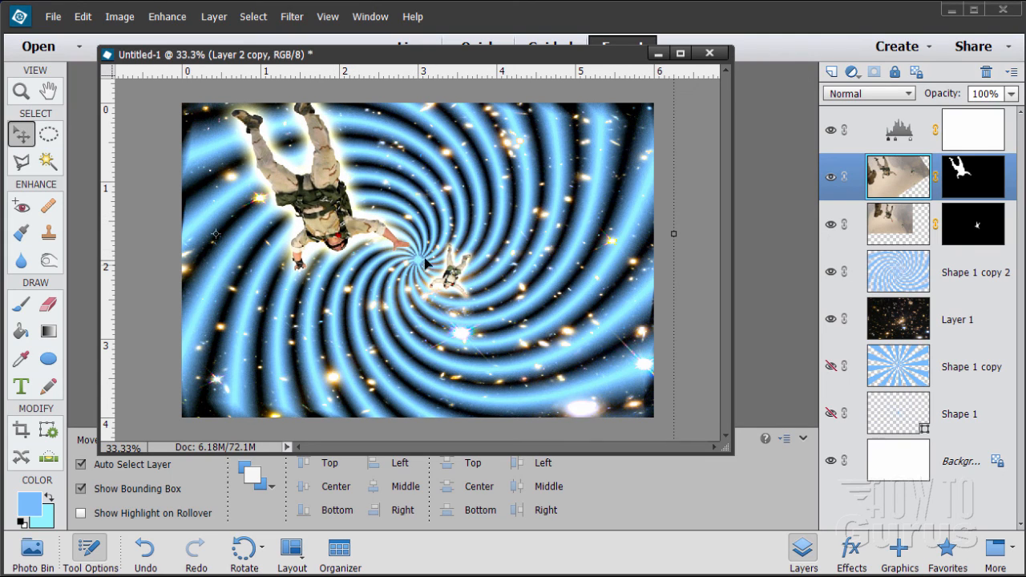
# Add an empty layer directly above Shape 1 copy 2 and make white the foreground color
pyautogui.click(907, 278)
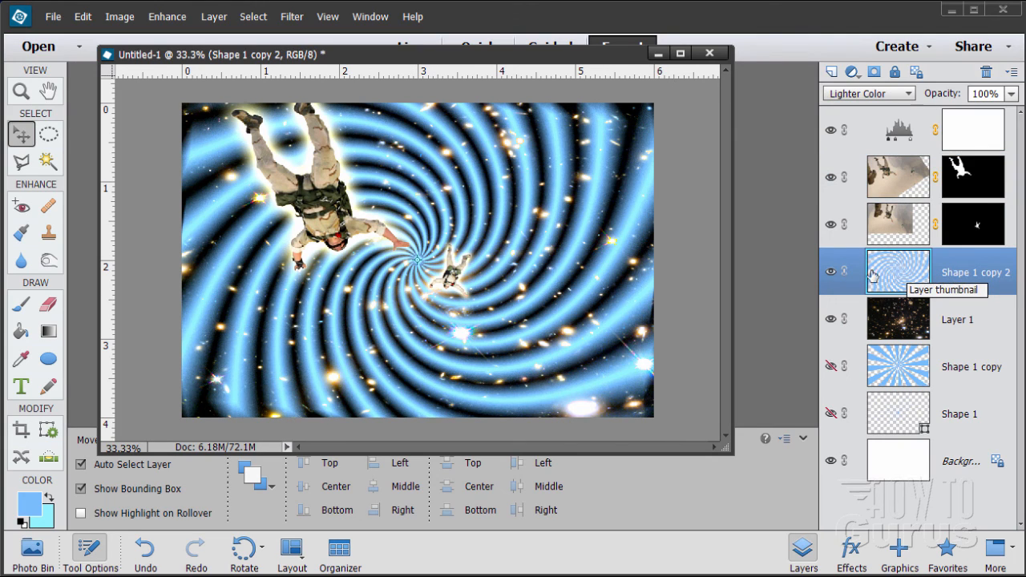
pyautogui.click(832, 71)
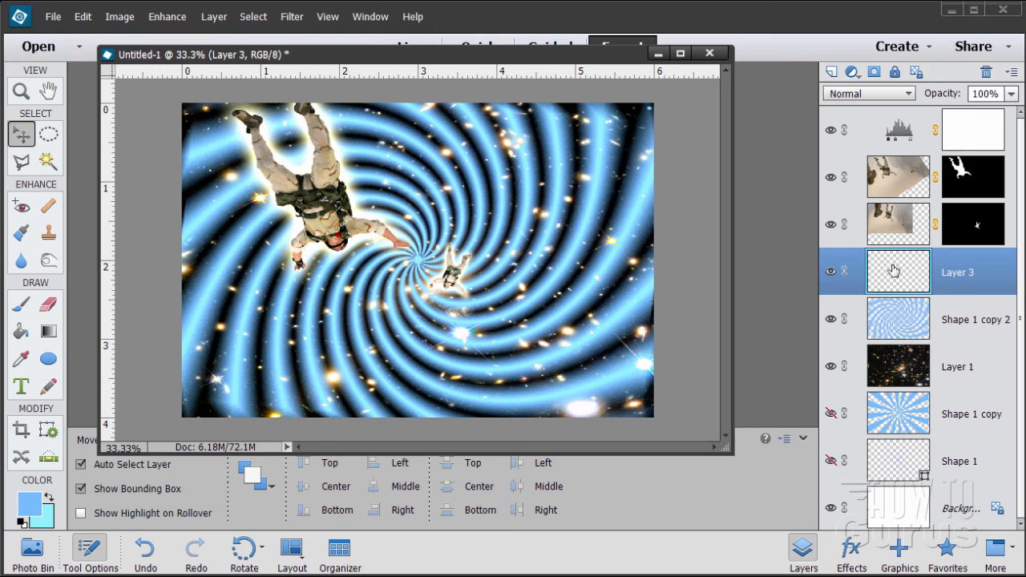
pyautogui.click(22, 92)
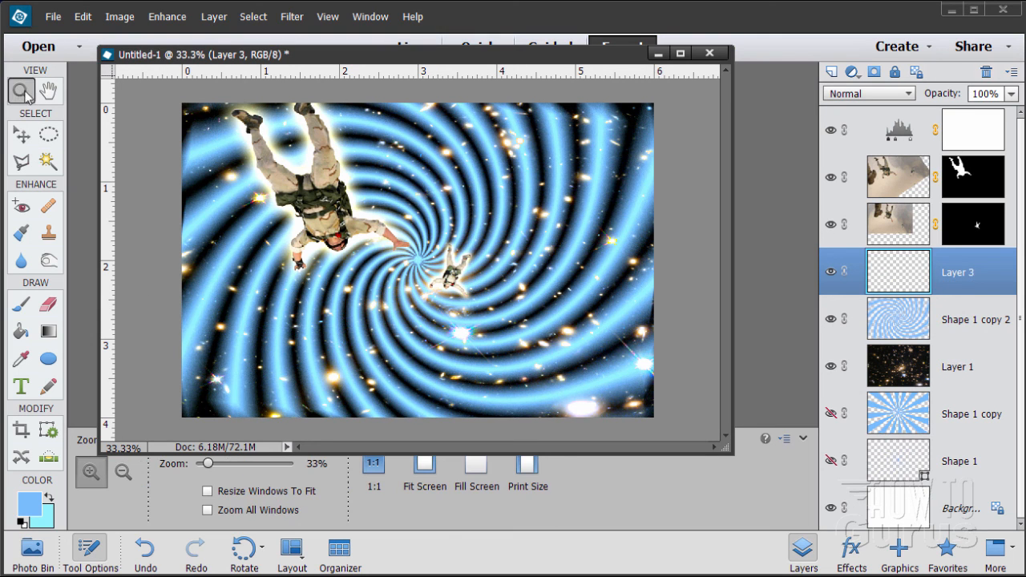
pyautogui.click(417, 273)
pyautogui.click(420, 271)
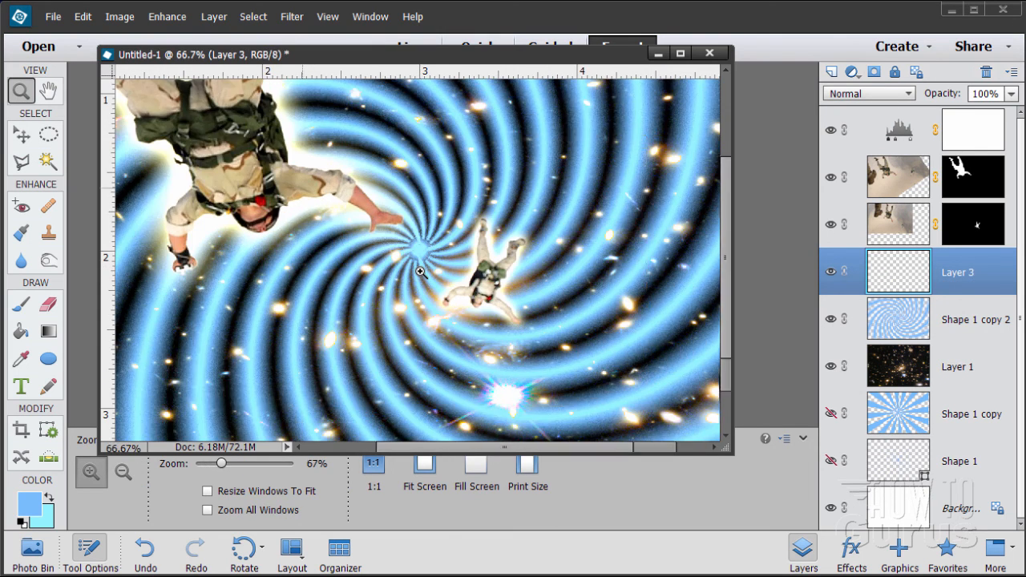
pyautogui.click(420, 269)
pyautogui.click(419, 249)
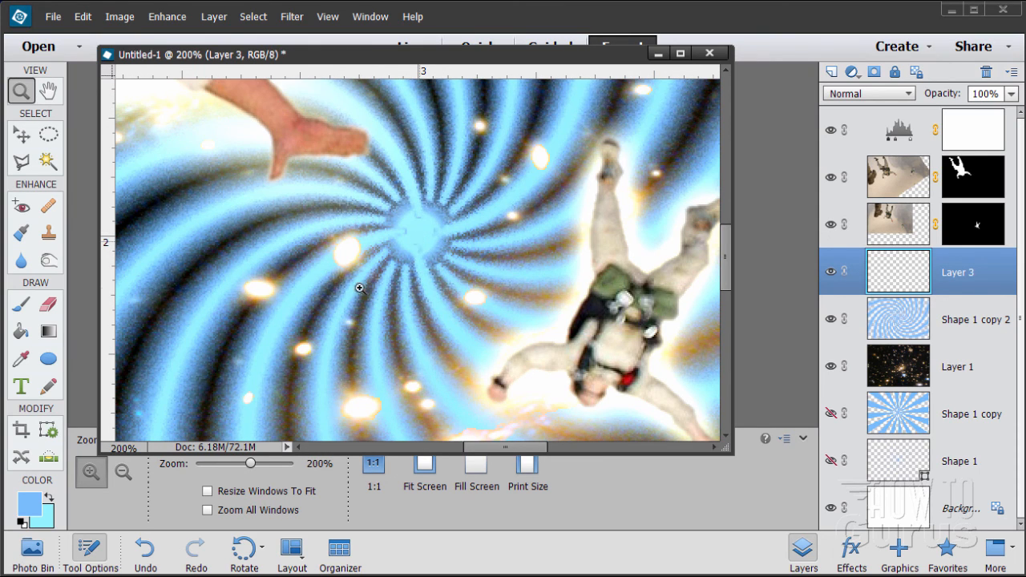
pyautogui.click(22, 522)
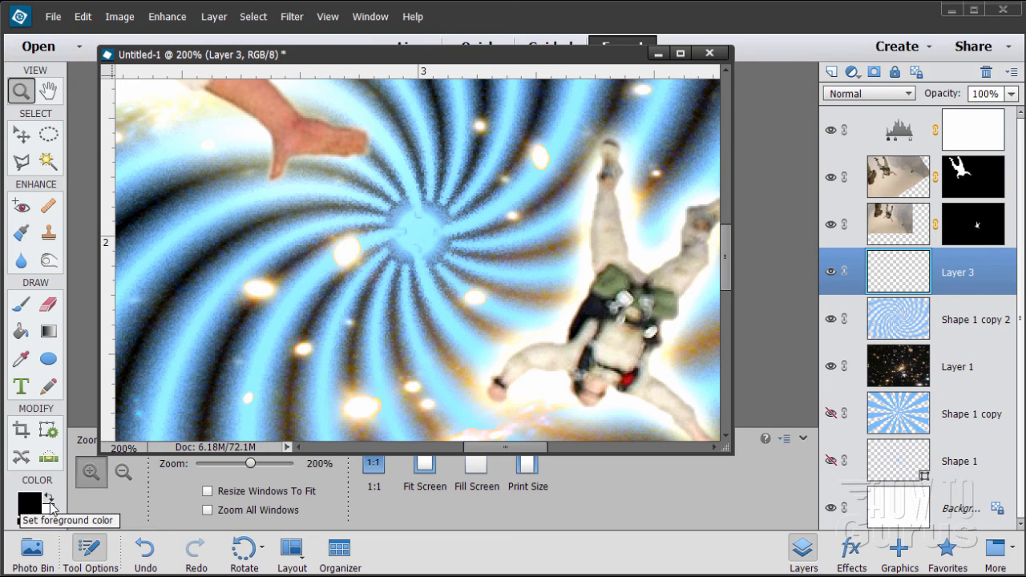
pyautogui.click(49, 497)
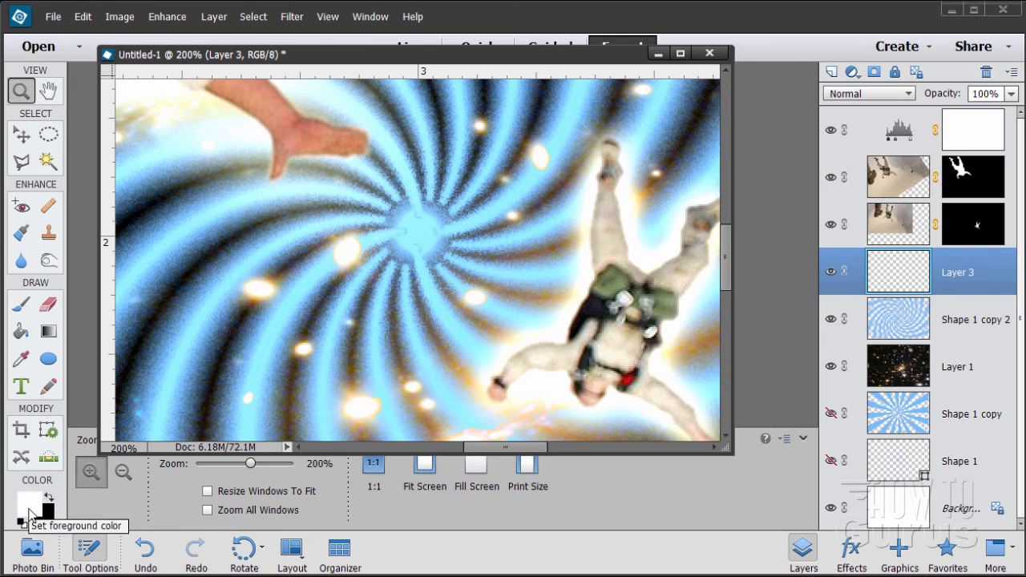
# Paint a soft white spot over the swirl's center on the new layer with a 73 px brush at 100% opacity
pyautogui.click(27, 310)
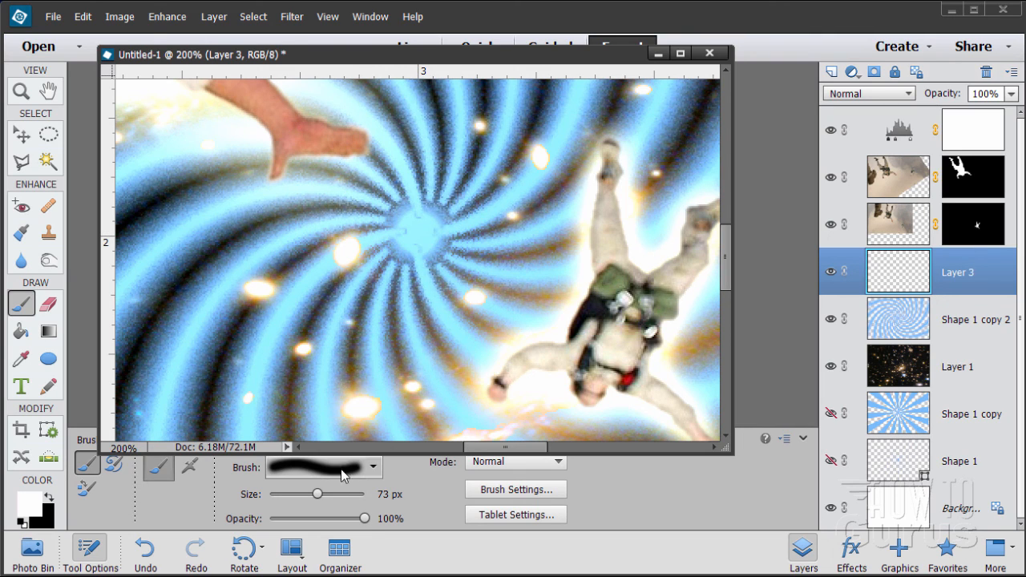
pyautogui.click(419, 232)
pyautogui.click(418, 232)
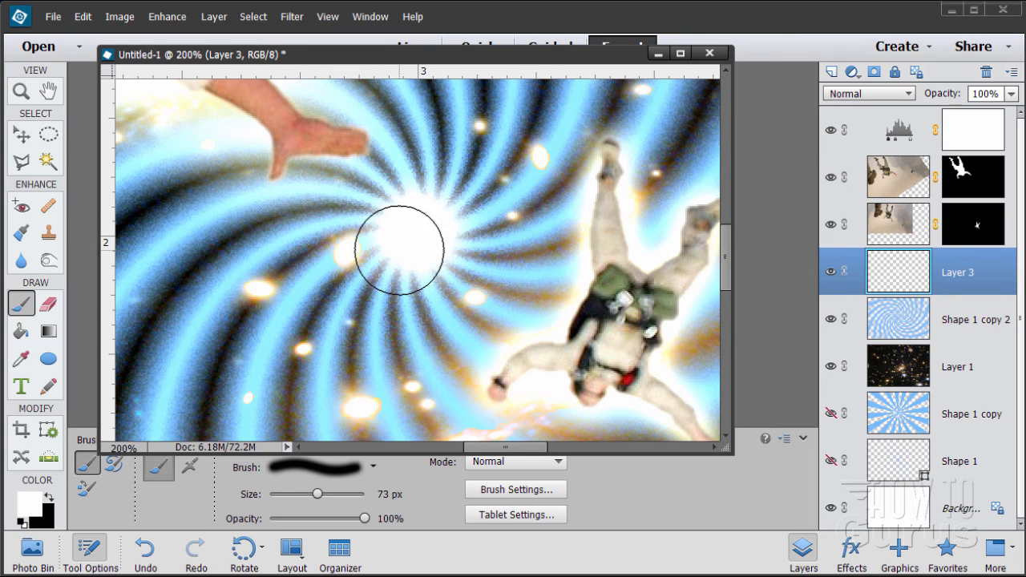
# Examine the whole composition without a bounding box in an enlarged document window at 50% zoom
pyautogui.click(21, 91)
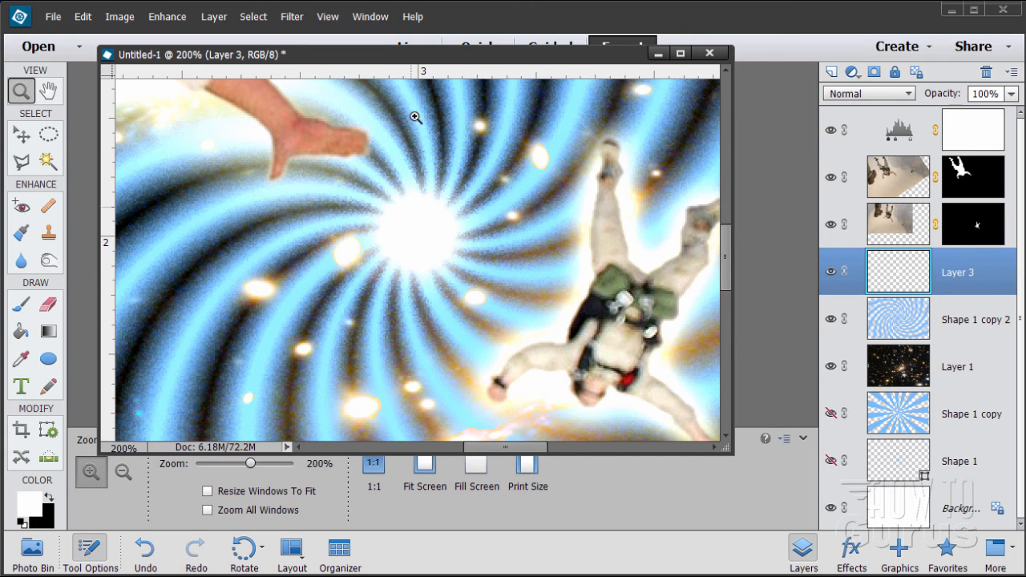
pyautogui.keyDown('alt'); pyautogui.click(406, 261); pyautogui.keyUp('alt')
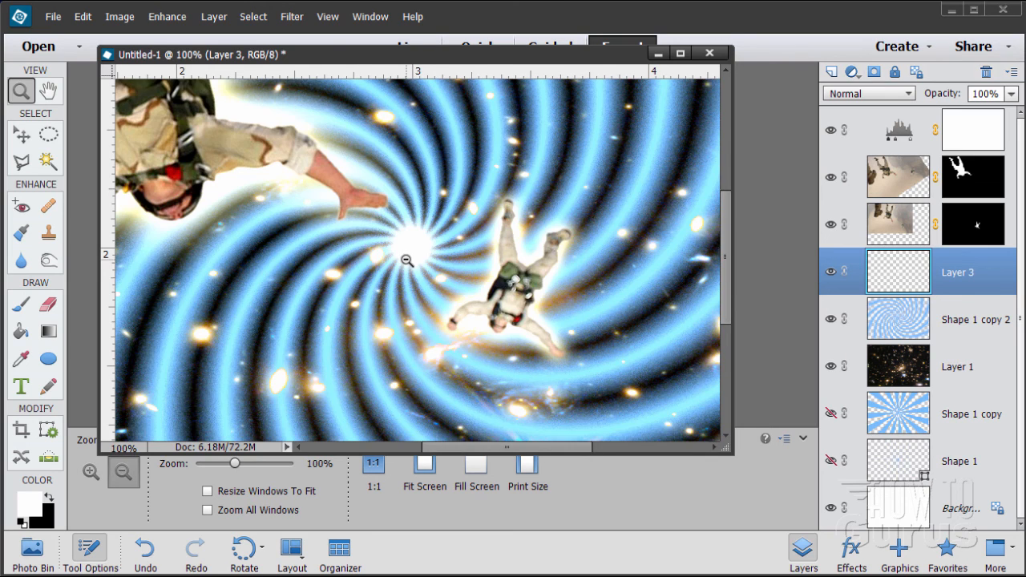
pyautogui.keyDown('alt'); pyautogui.click(406, 261); pyautogui.keyUp('alt')
pyautogui.keyDown('alt'); pyautogui.click(407, 260); pyautogui.keyUp('alt')
pyautogui.keyDown('alt'); pyautogui.click(407, 261); pyautogui.keyUp('alt')
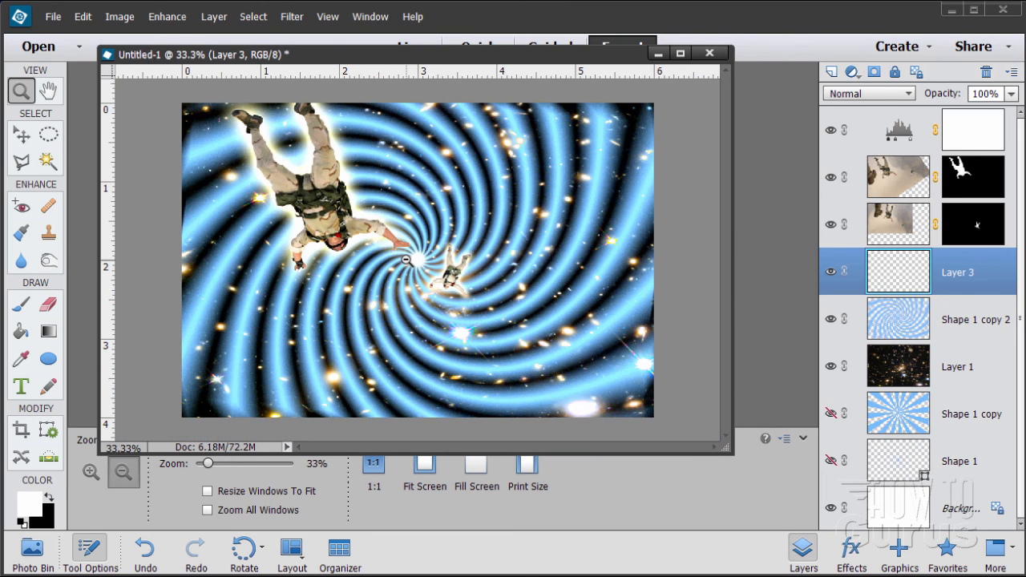
pyautogui.click(19, 142)
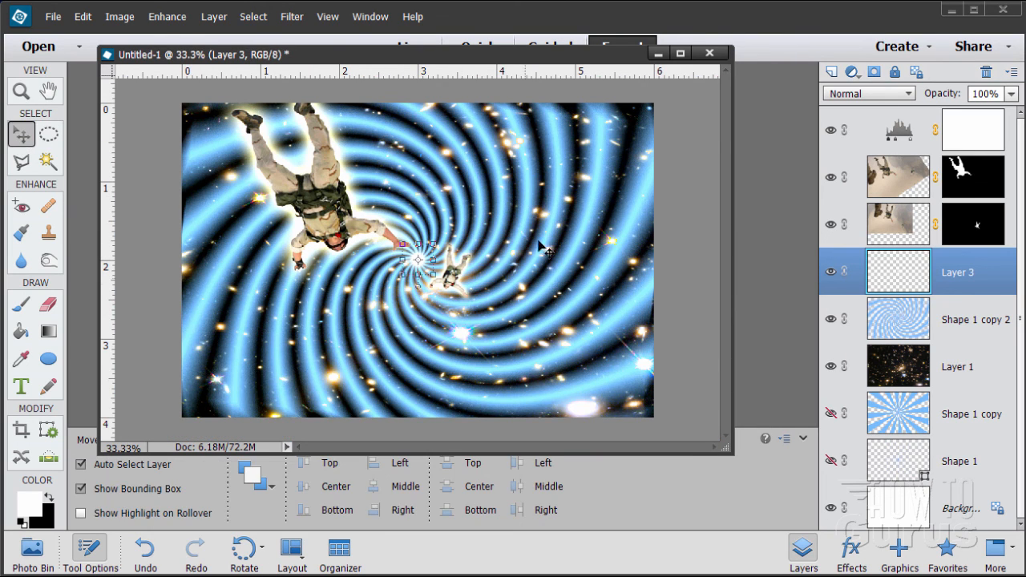
pyautogui.click(931, 498)
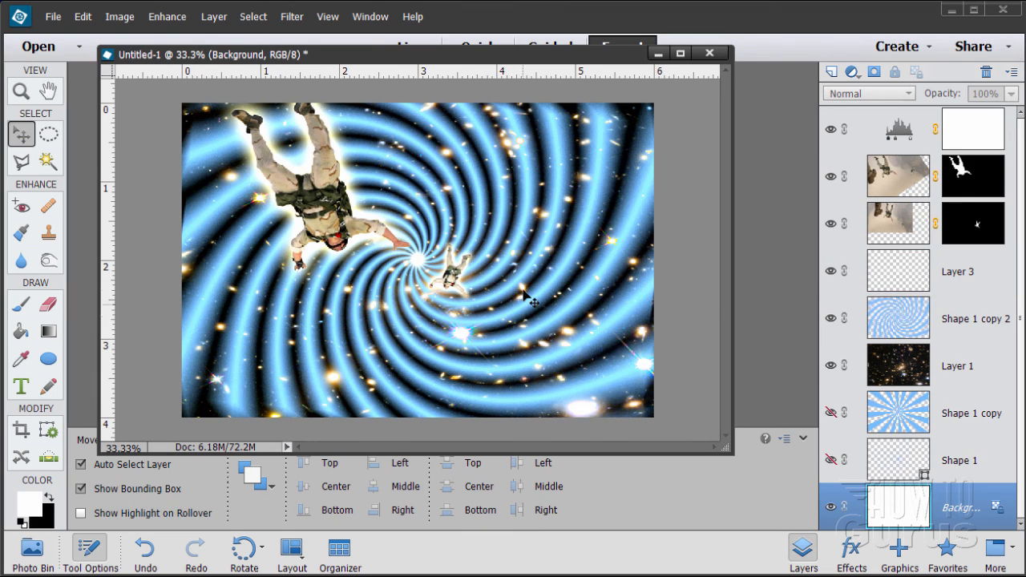
pyautogui.moveTo(353, 56); pyautogui.dragTo(322, 20)
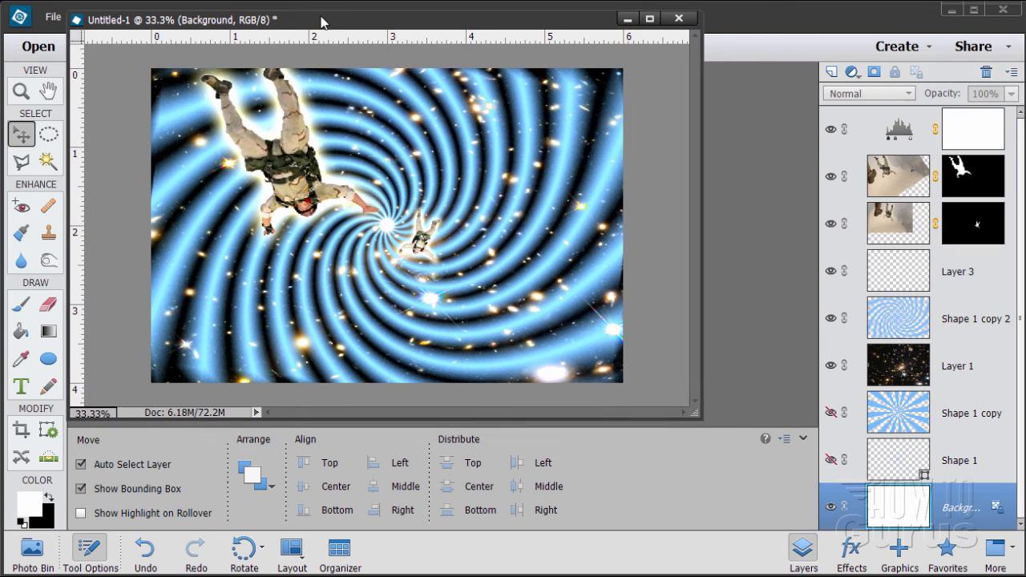
pyautogui.moveTo(688, 416); pyautogui.dragTo(910, 569)
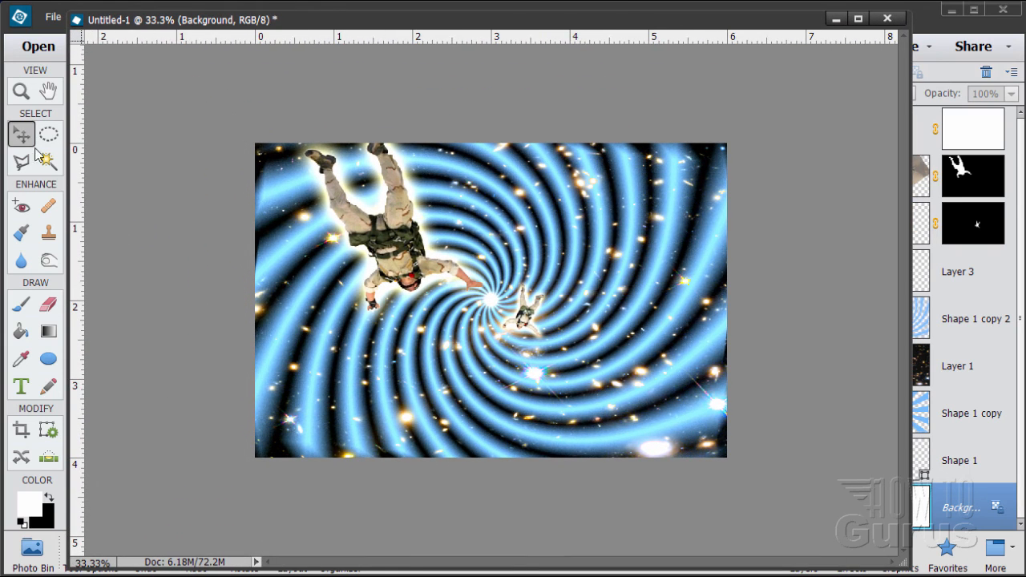
pyautogui.click(21, 91)
pyautogui.click(507, 325)
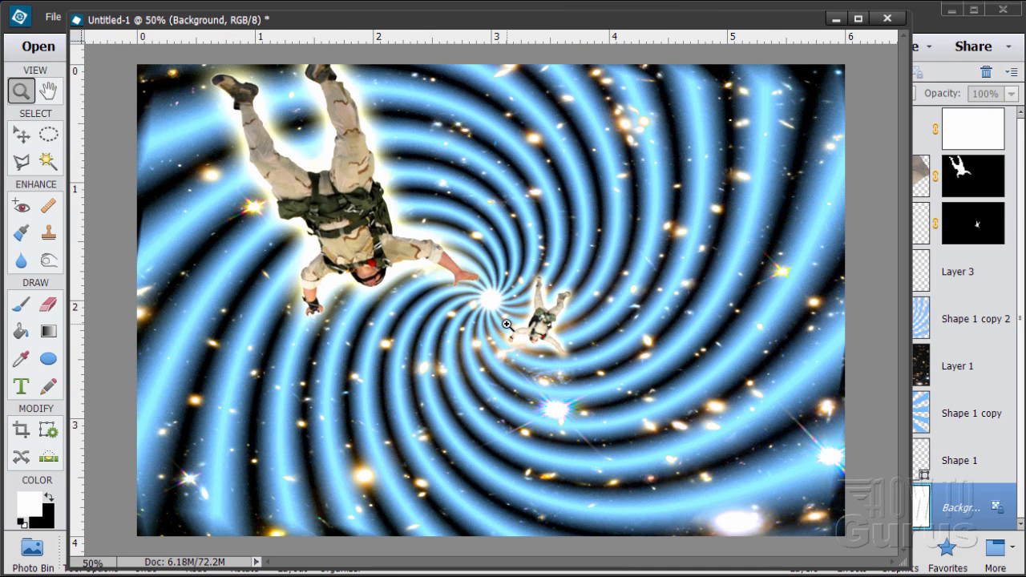
pyautogui.click(24, 135)
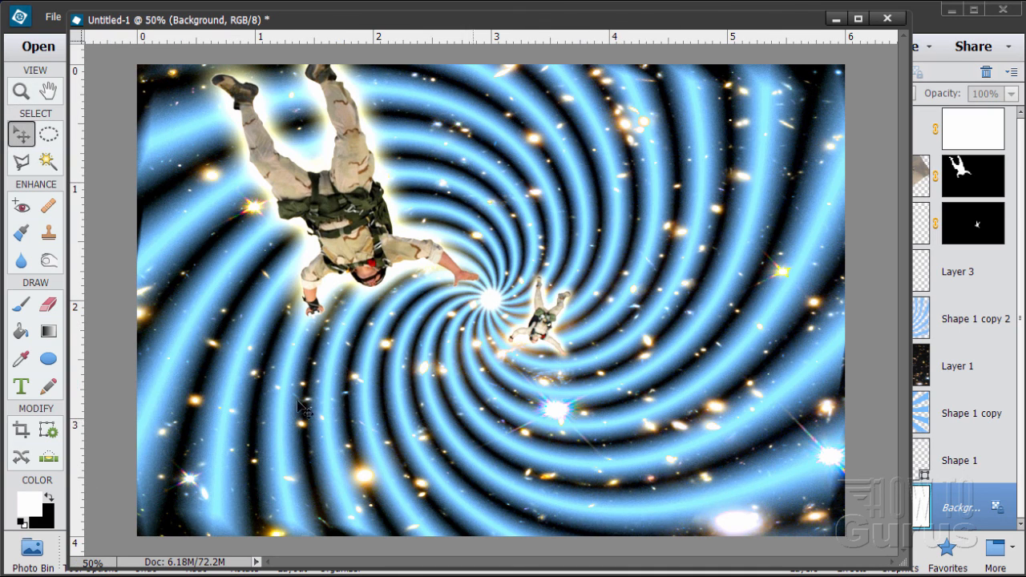
pyautogui.moveTo(774, 32); pyautogui.dragTo(736, 24)
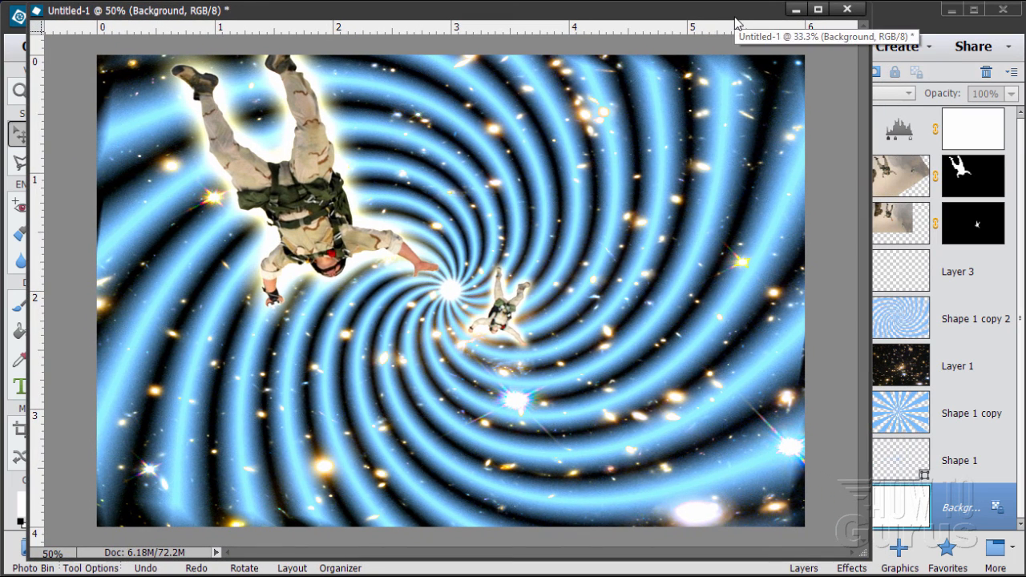